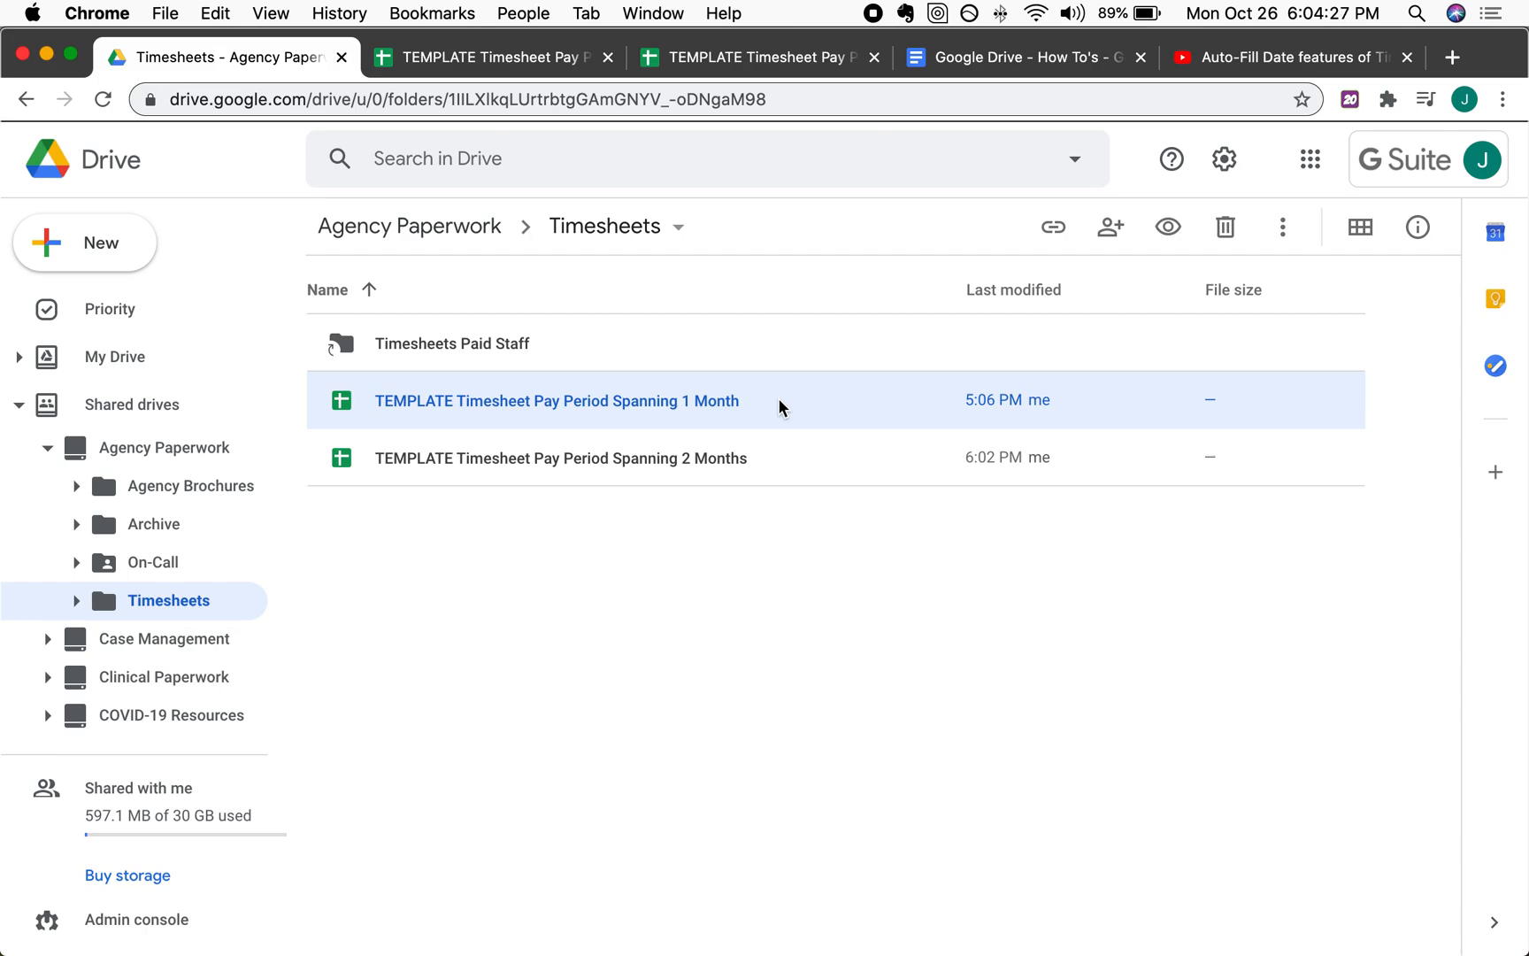
- Look over the one-month timesheet template and bring up the TEMPLATE Timesheet Pay Period Spanning 2 Months spreadsheet
{"action": "left_click", "coordinate": [778, 474]}
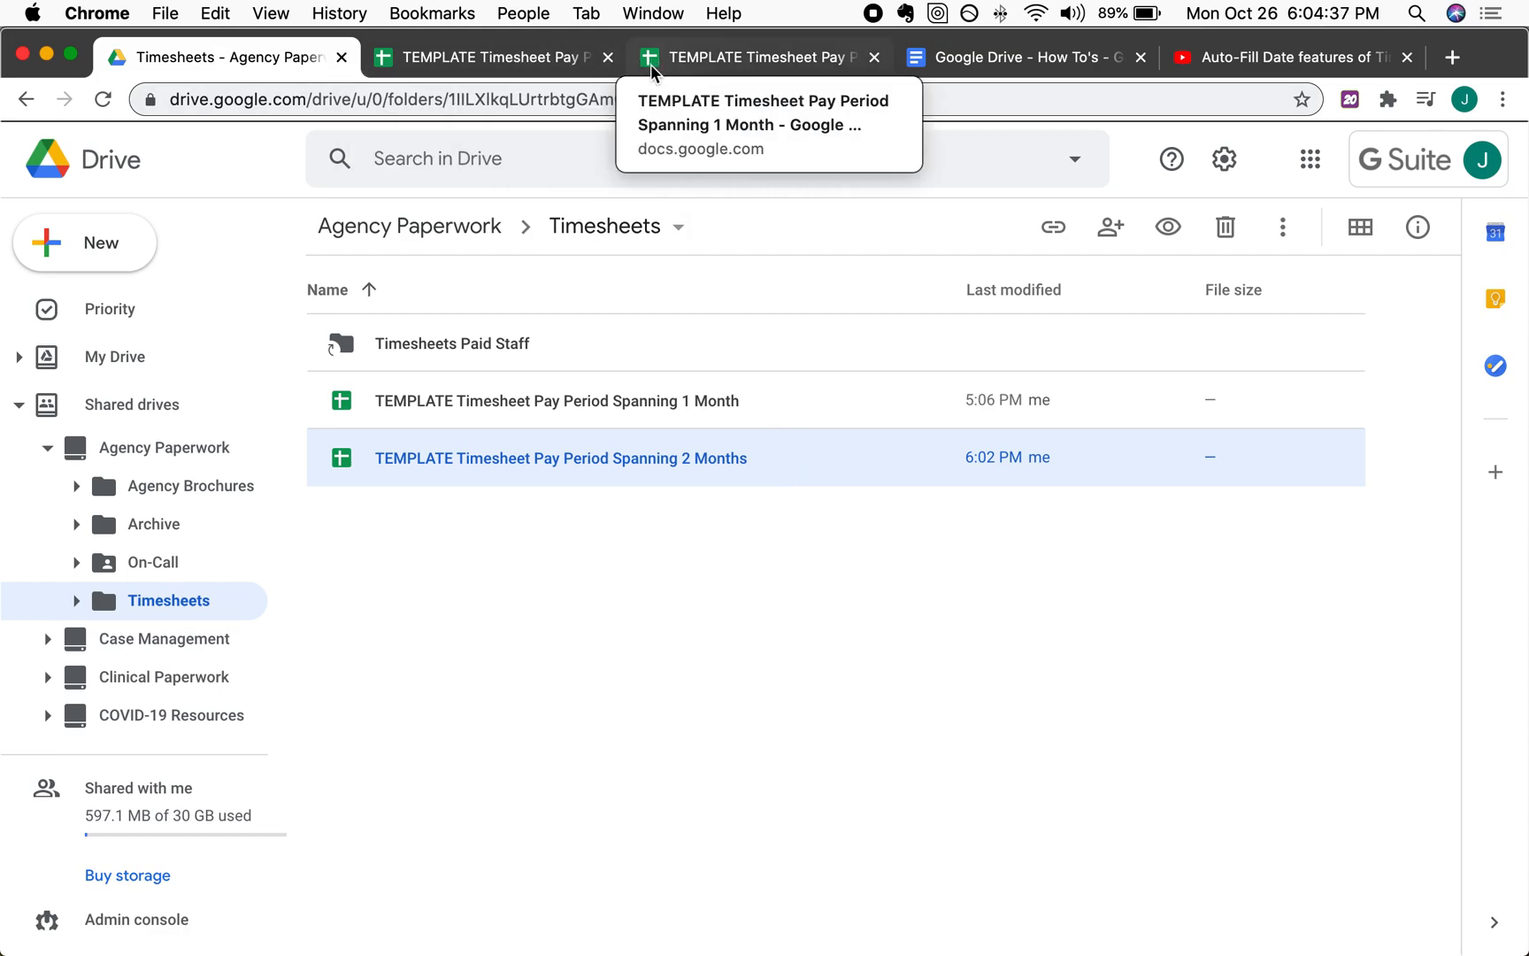
{"action": "left_click", "coordinate": [706, 64]}
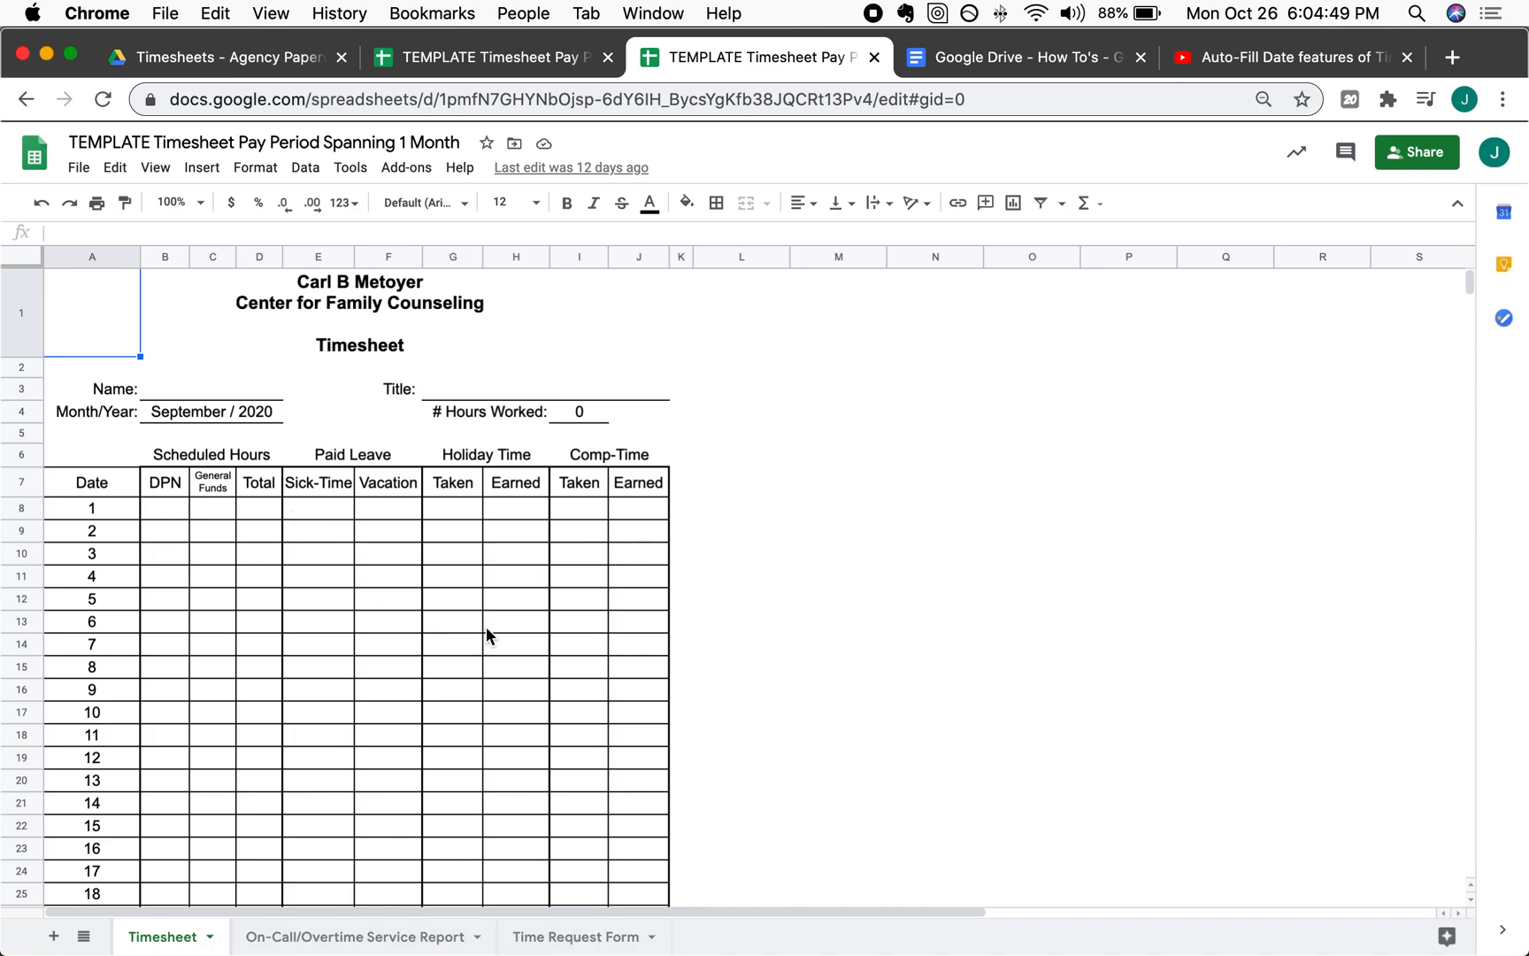
{"action": "left_click", "coordinate": [480, 62]}
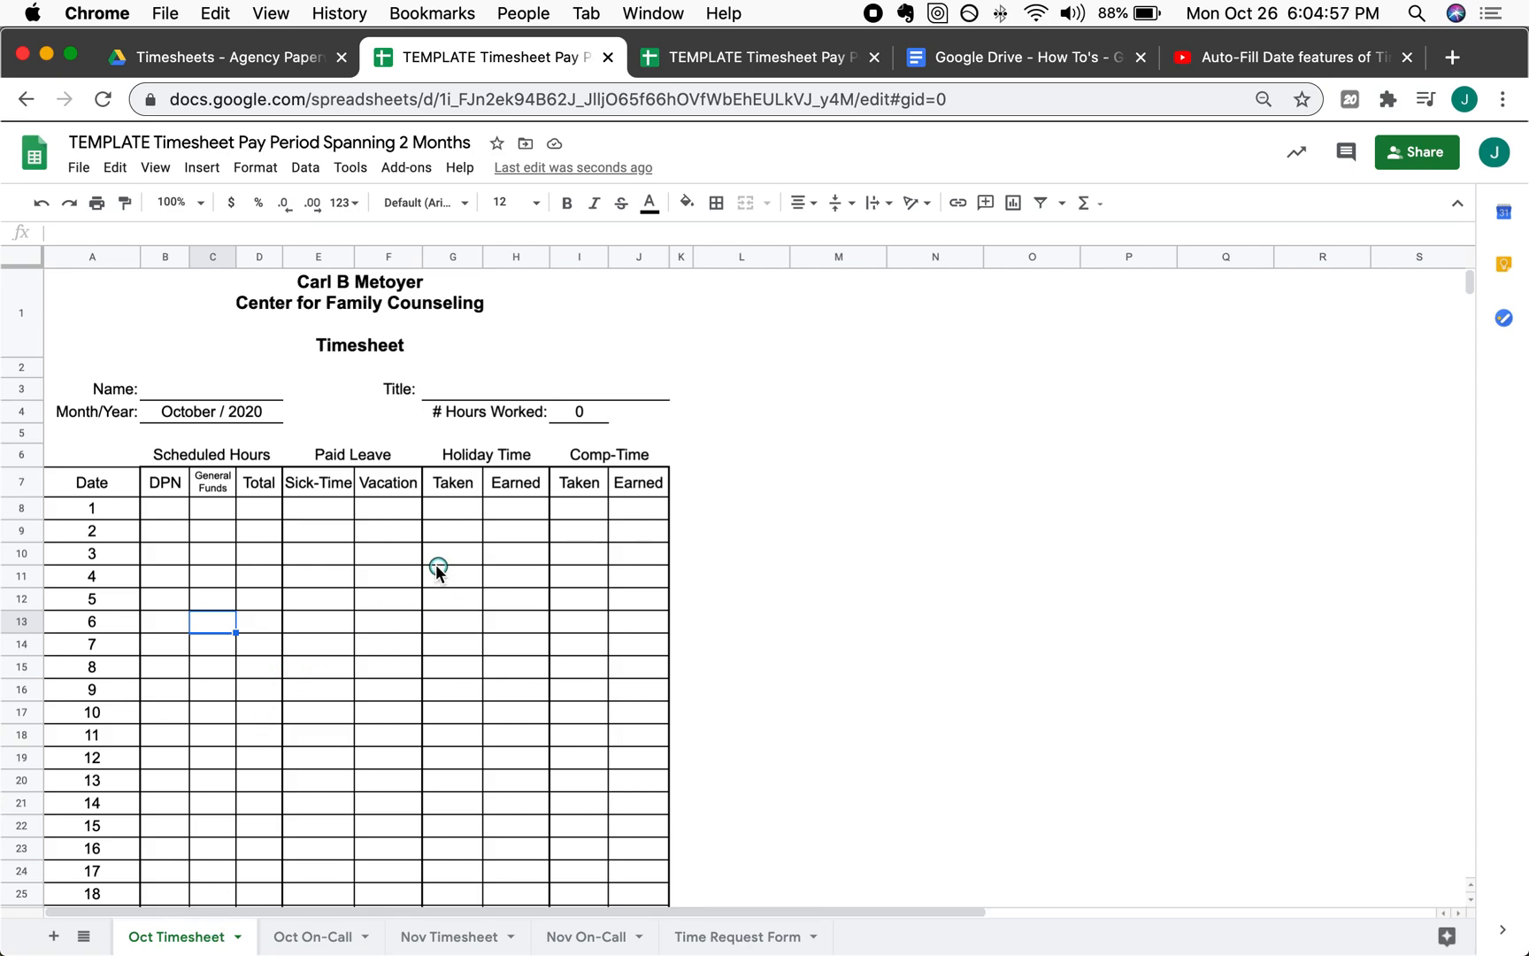
- Fill in the timesheet header with "Name Name" as the name and "Title Title" as the title
{"action": "left_click", "coordinate": [213, 389]}
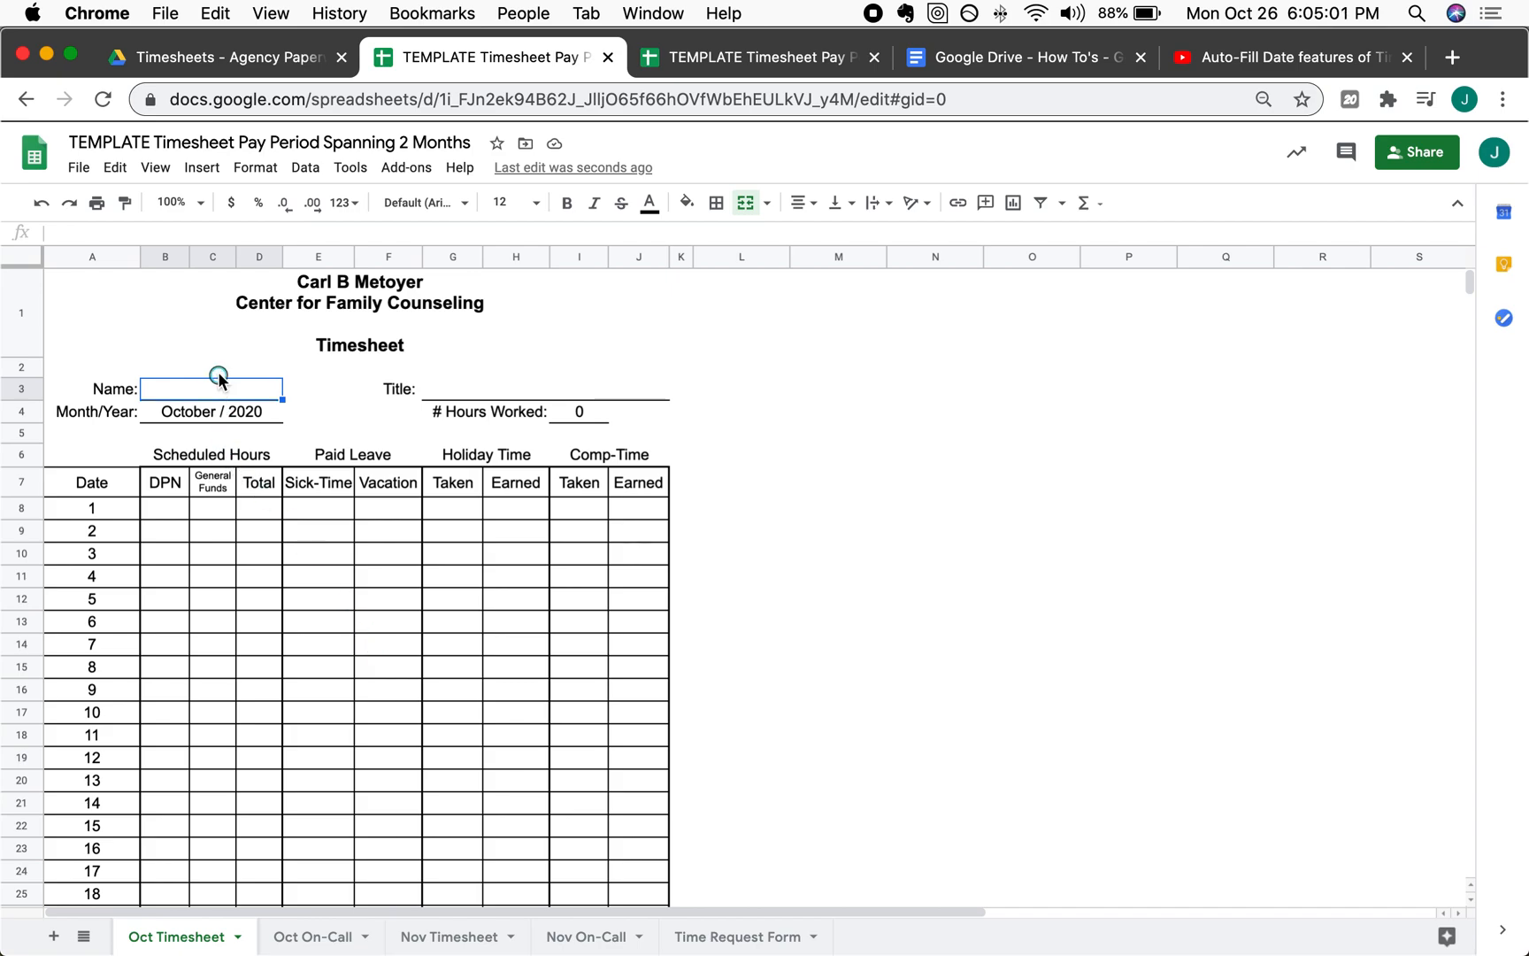
{"action": "type", "text": "Name Name"}
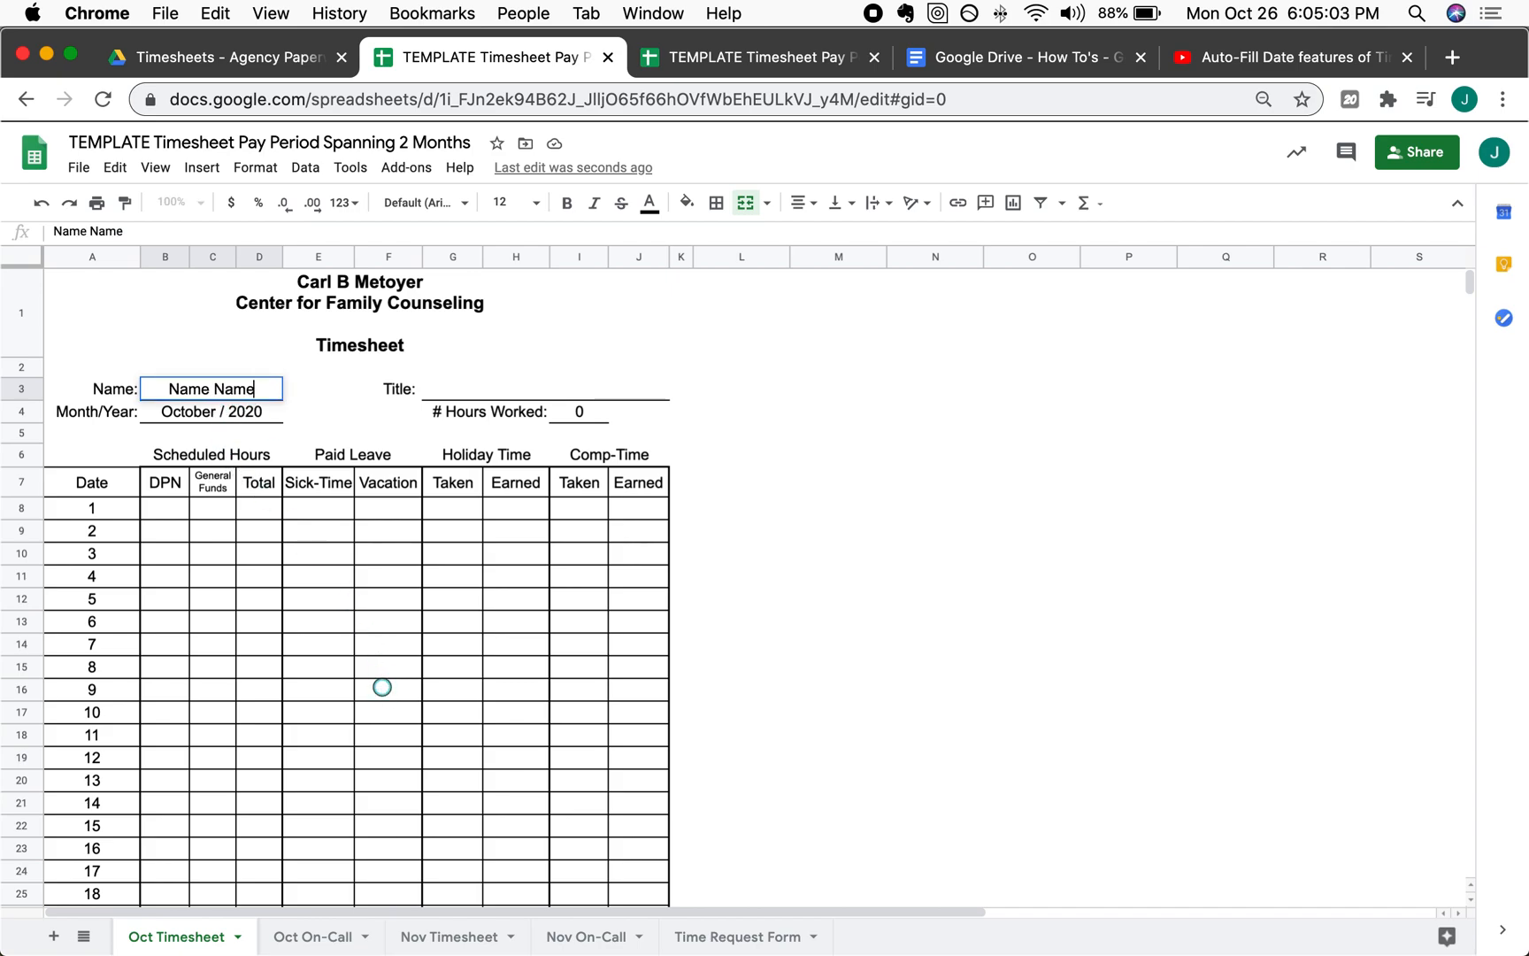
{"action": "key", "text": "Tab"}
{"action": "key", "text": "Tab"}
{"action": "key", "text": "Tab"}
{"action": "type", "text": "Title Title"}
{"action": "key", "text": "Return"}
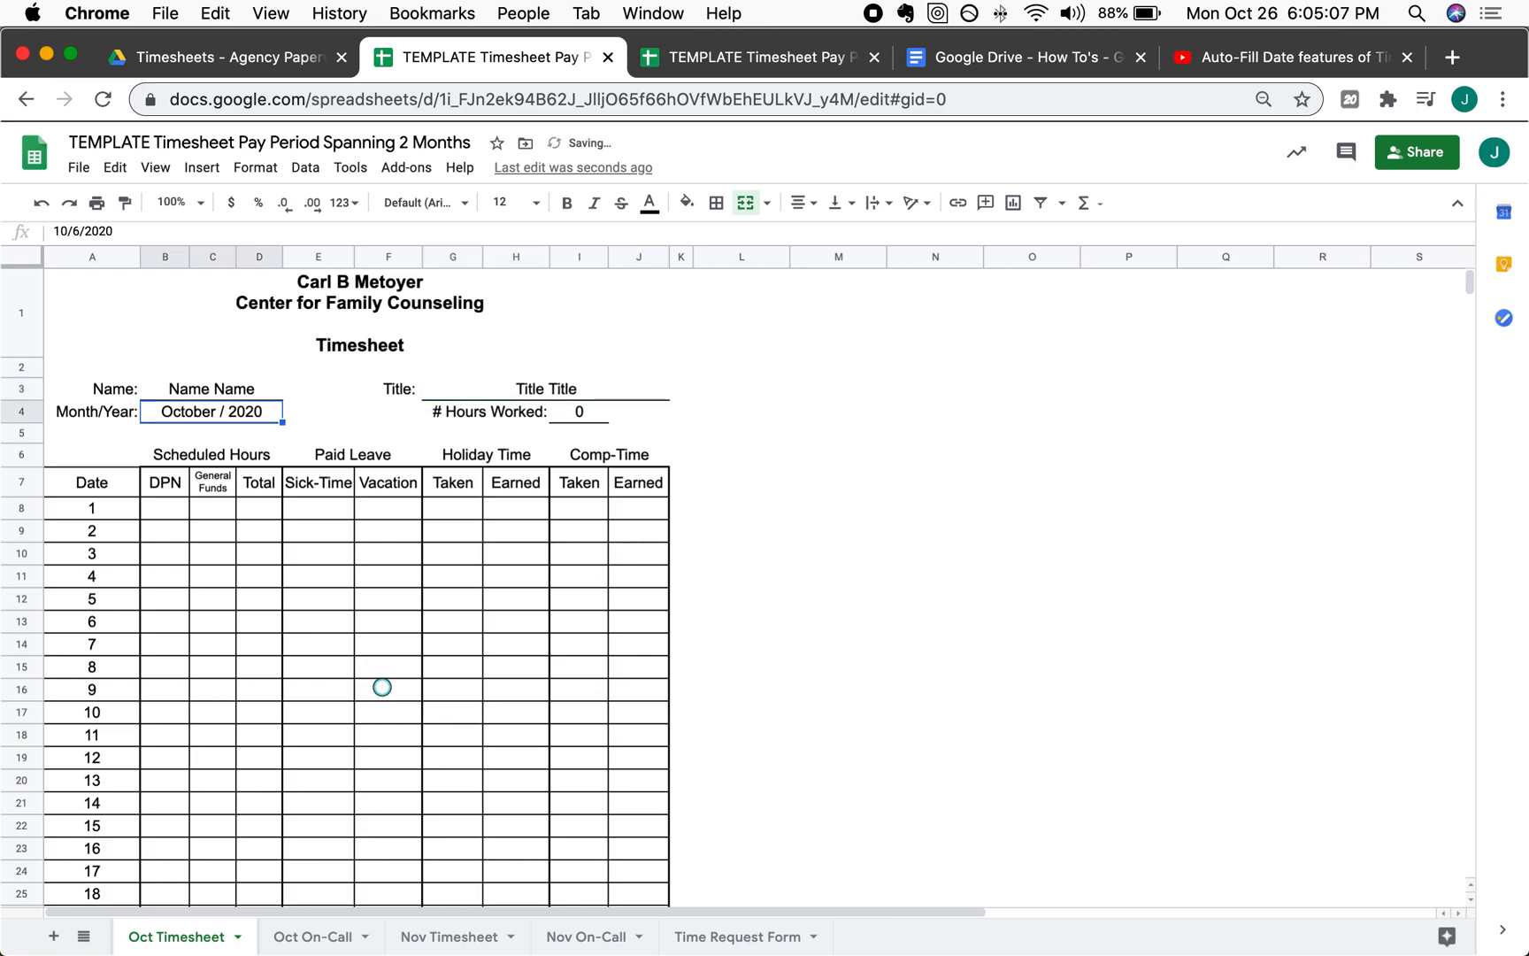
- Set the timesheet's Month/Year date to 11/18/2020 and select the # Hours Worked cell
{"action": "double_click", "coordinate": [224, 412]}
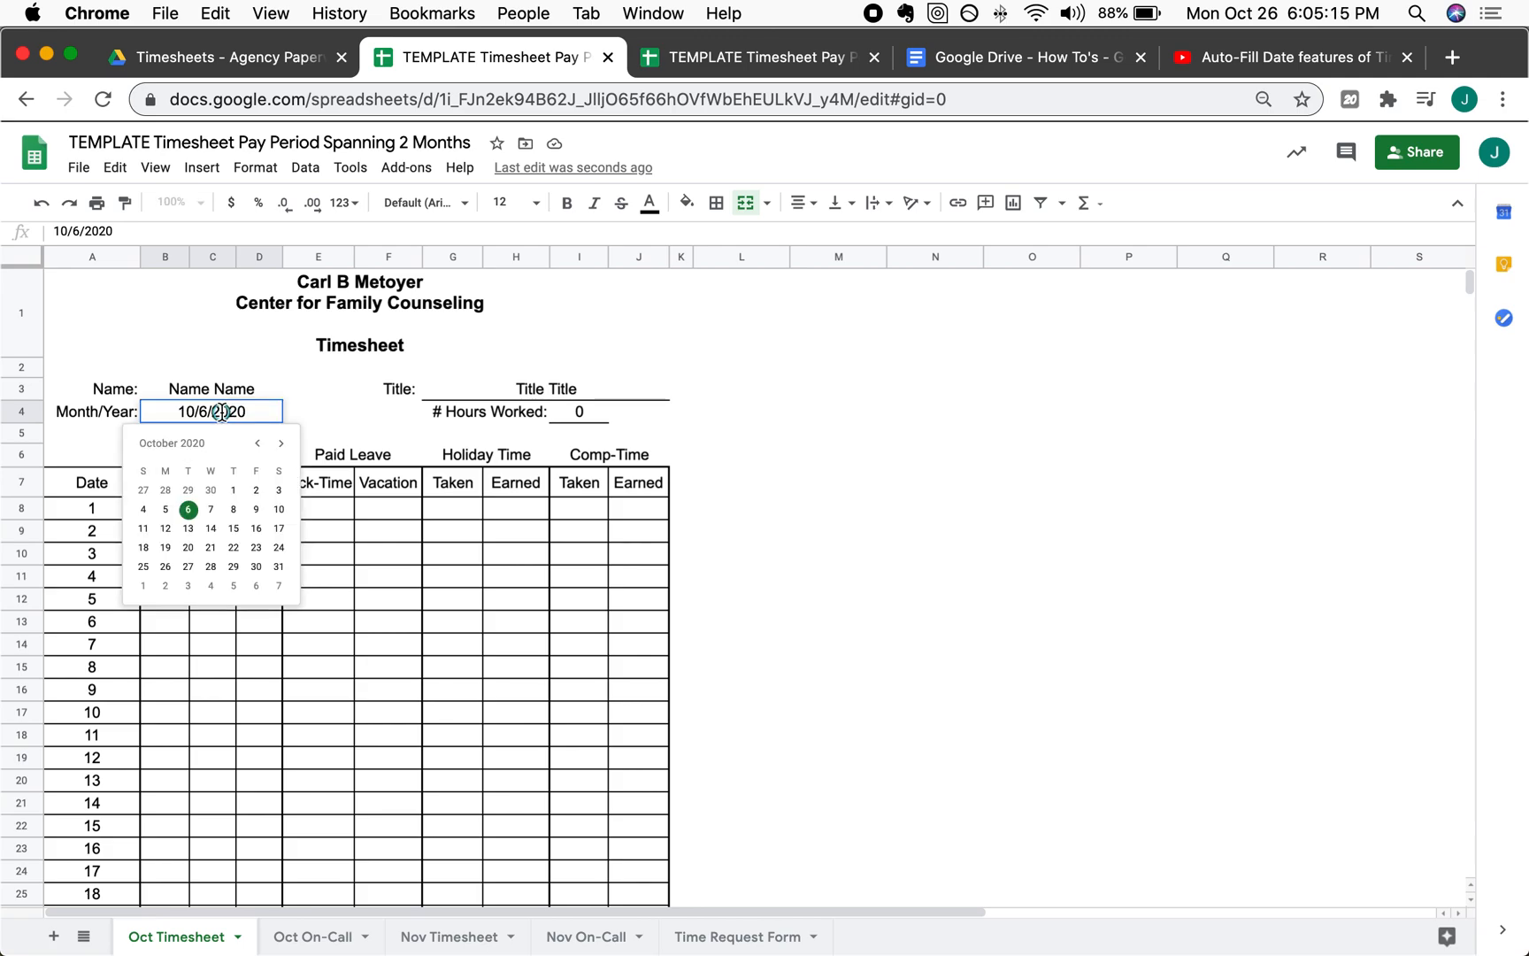
{"action": "left_click", "coordinate": [283, 443]}
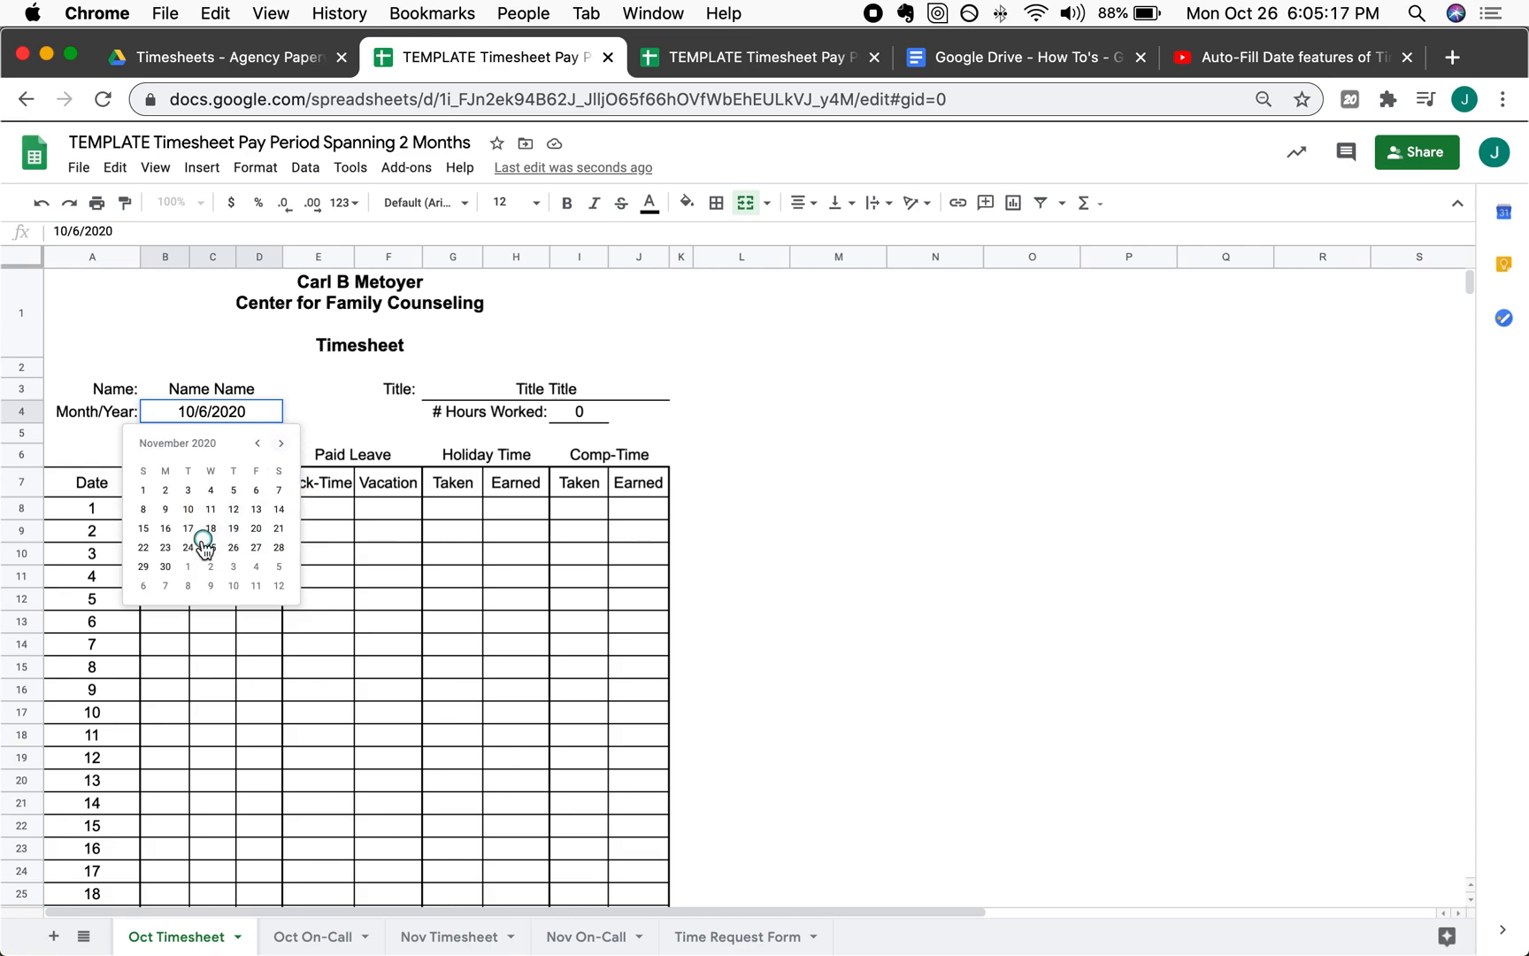
{"action": "left_click", "coordinate": [211, 528]}
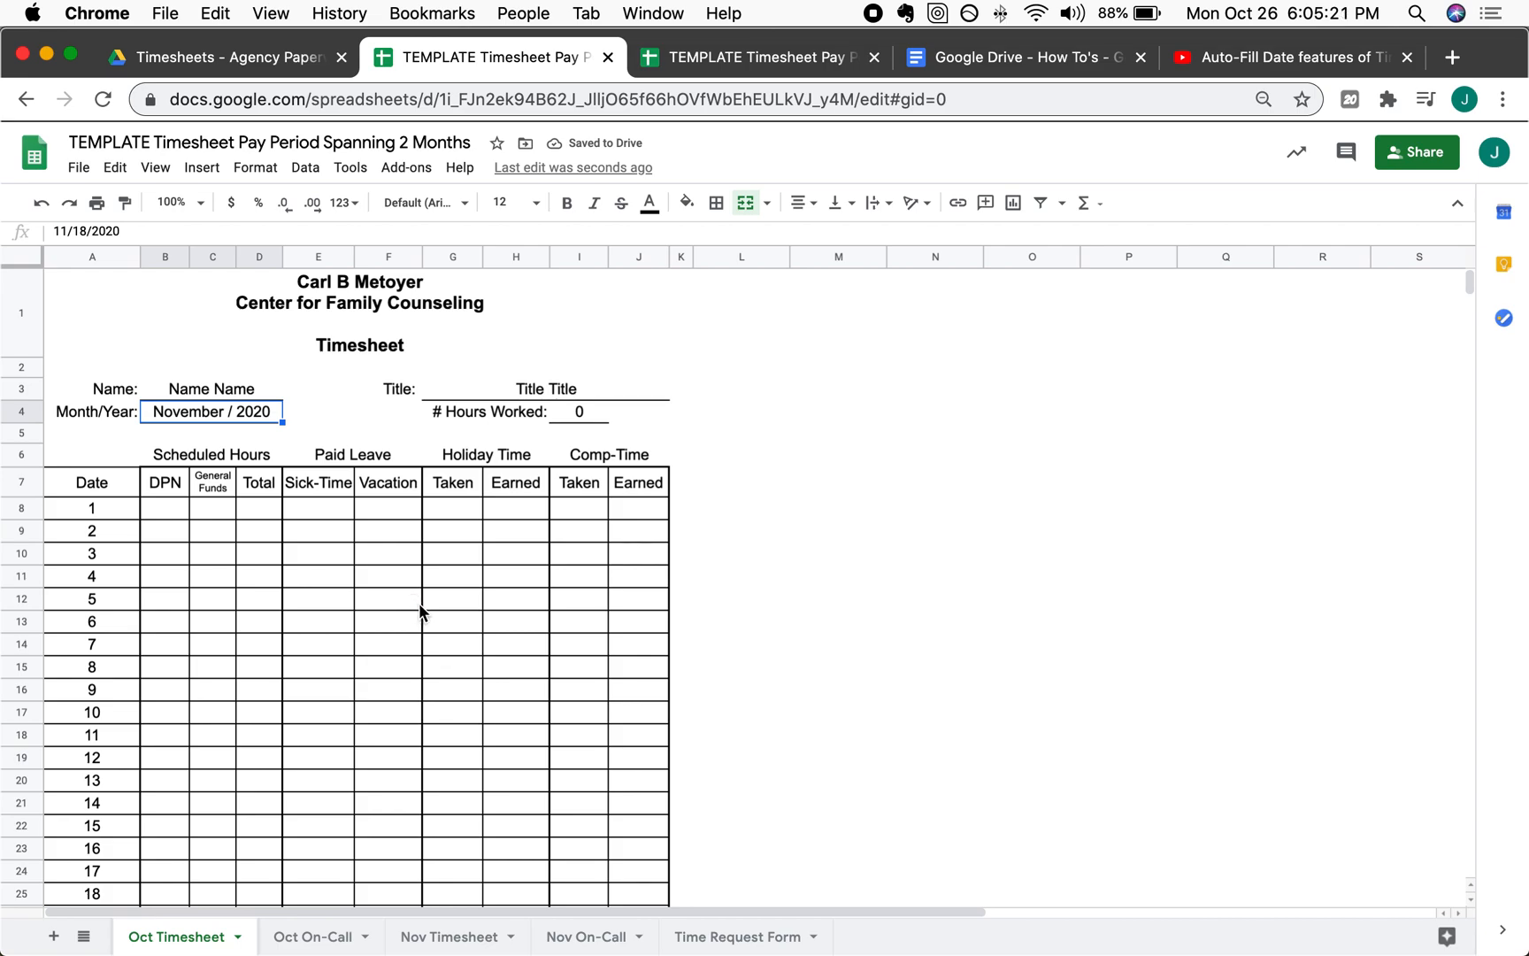
{"action": "left_click", "coordinate": [581, 414]}
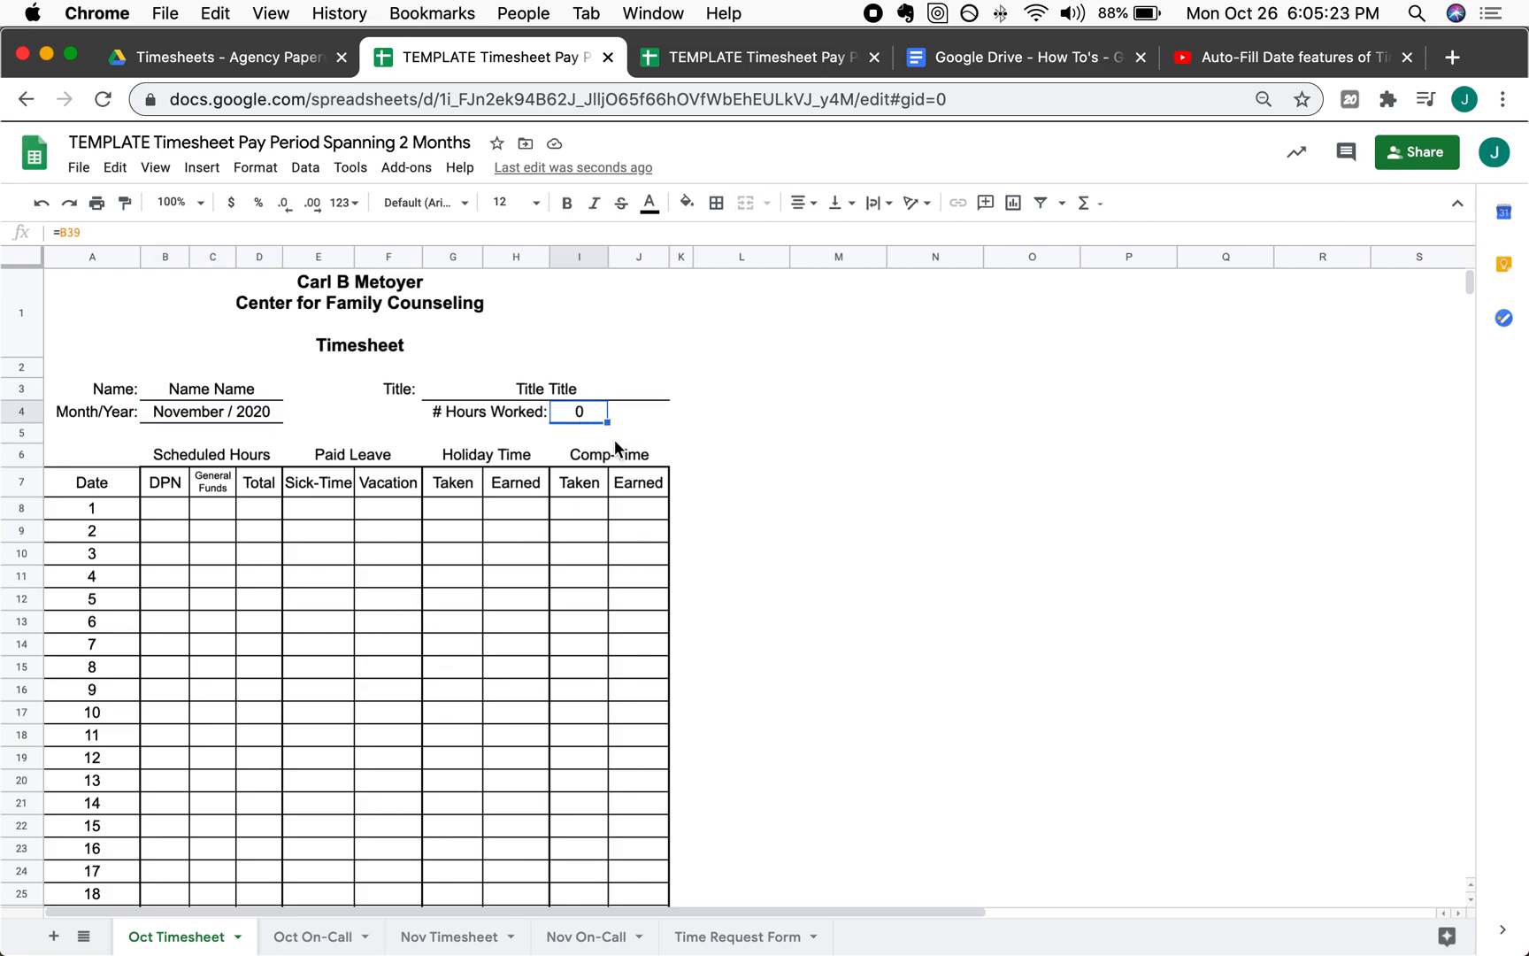
- Enter DPN hours of 4 on the 15th, 5 on the 18th, 7 on the 21st, 6 on the 23rd and 8 on the 25th
{"action": "left_click", "coordinate": [153, 626]}
{"action": "scroll", "coordinate": [153, 626], "scroll_direction": "down", "scroll_amount": 3}
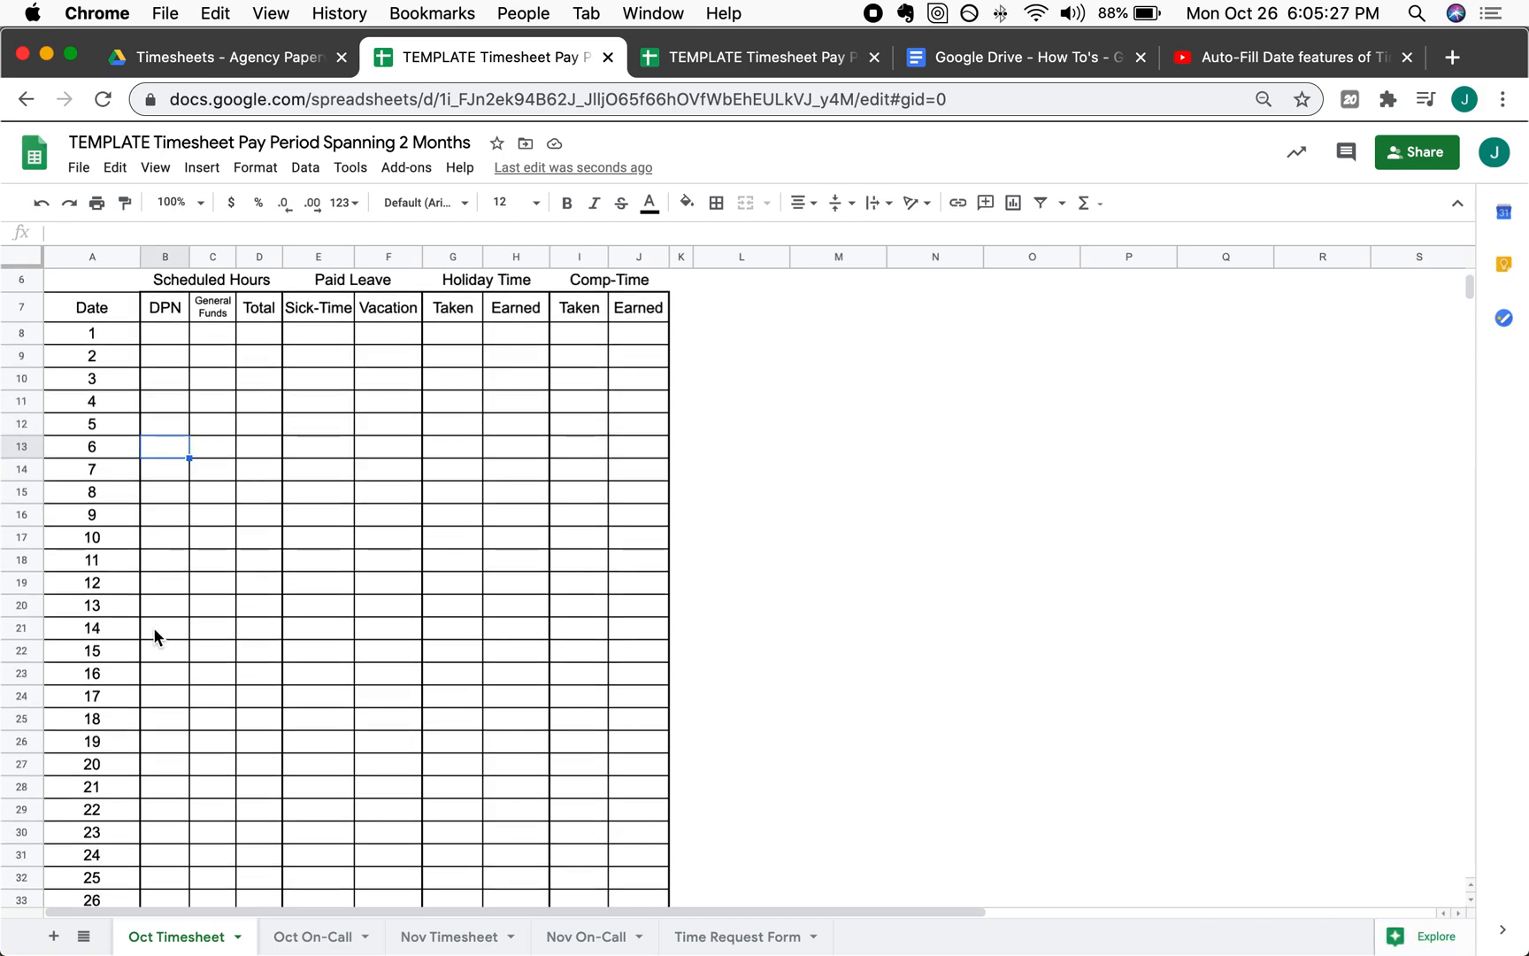
{"action": "scroll", "coordinate": [153, 625], "scroll_direction": "down", "scroll_amount": 2}
{"action": "left_click", "coordinate": [152, 571]}
{"action": "type", "text": "4"}
{"action": "left_click", "coordinate": [171, 641]}
{"action": "type", "text": "5"}
{"action": "left_click", "coordinate": [166, 750]}
{"action": "type", "text": "6"}
{"action": "left_click", "coordinate": [166, 710]}
{"action": "type", "text": "7"}
{"action": "left_click", "coordinate": [174, 754]}
{"action": "left_click", "coordinate": [174, 800]}
{"action": "type", "text": "8"}
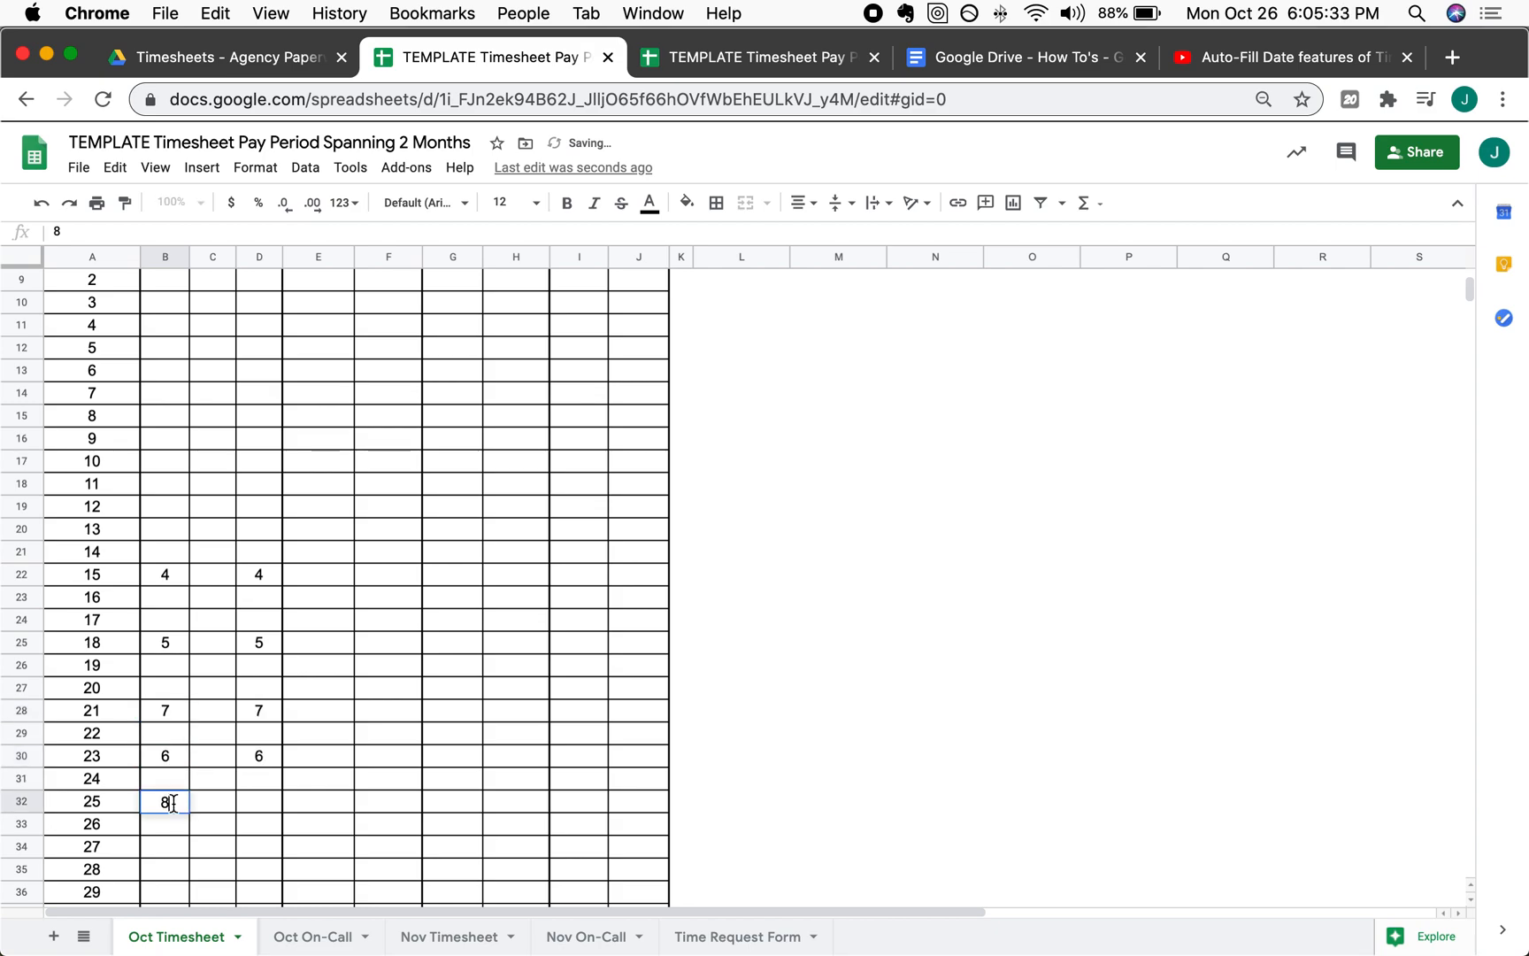
{"action": "left_click", "coordinate": [173, 831]}
- Examine how the daily hours feed the TOTALS row and the # Hours Worked cell in the timesheet header
{"action": "scroll", "coordinate": [239, 746], "scroll_direction": "up", "scroll_amount": 3}
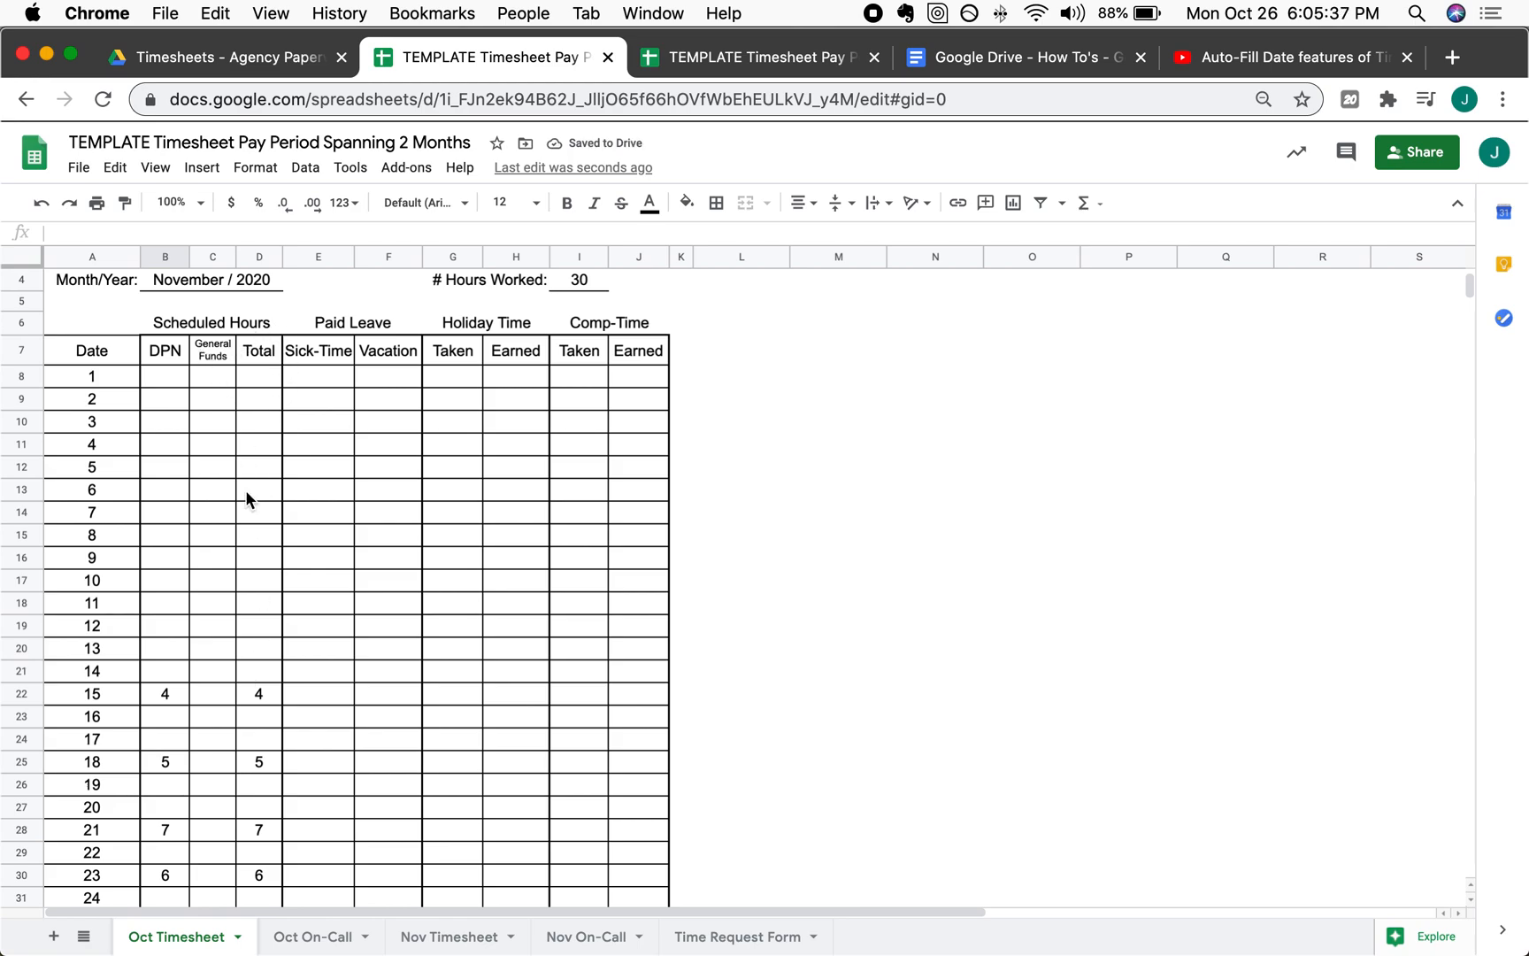
{"action": "scroll", "coordinate": [245, 490], "scroll_direction": "down", "scroll_amount": 8}
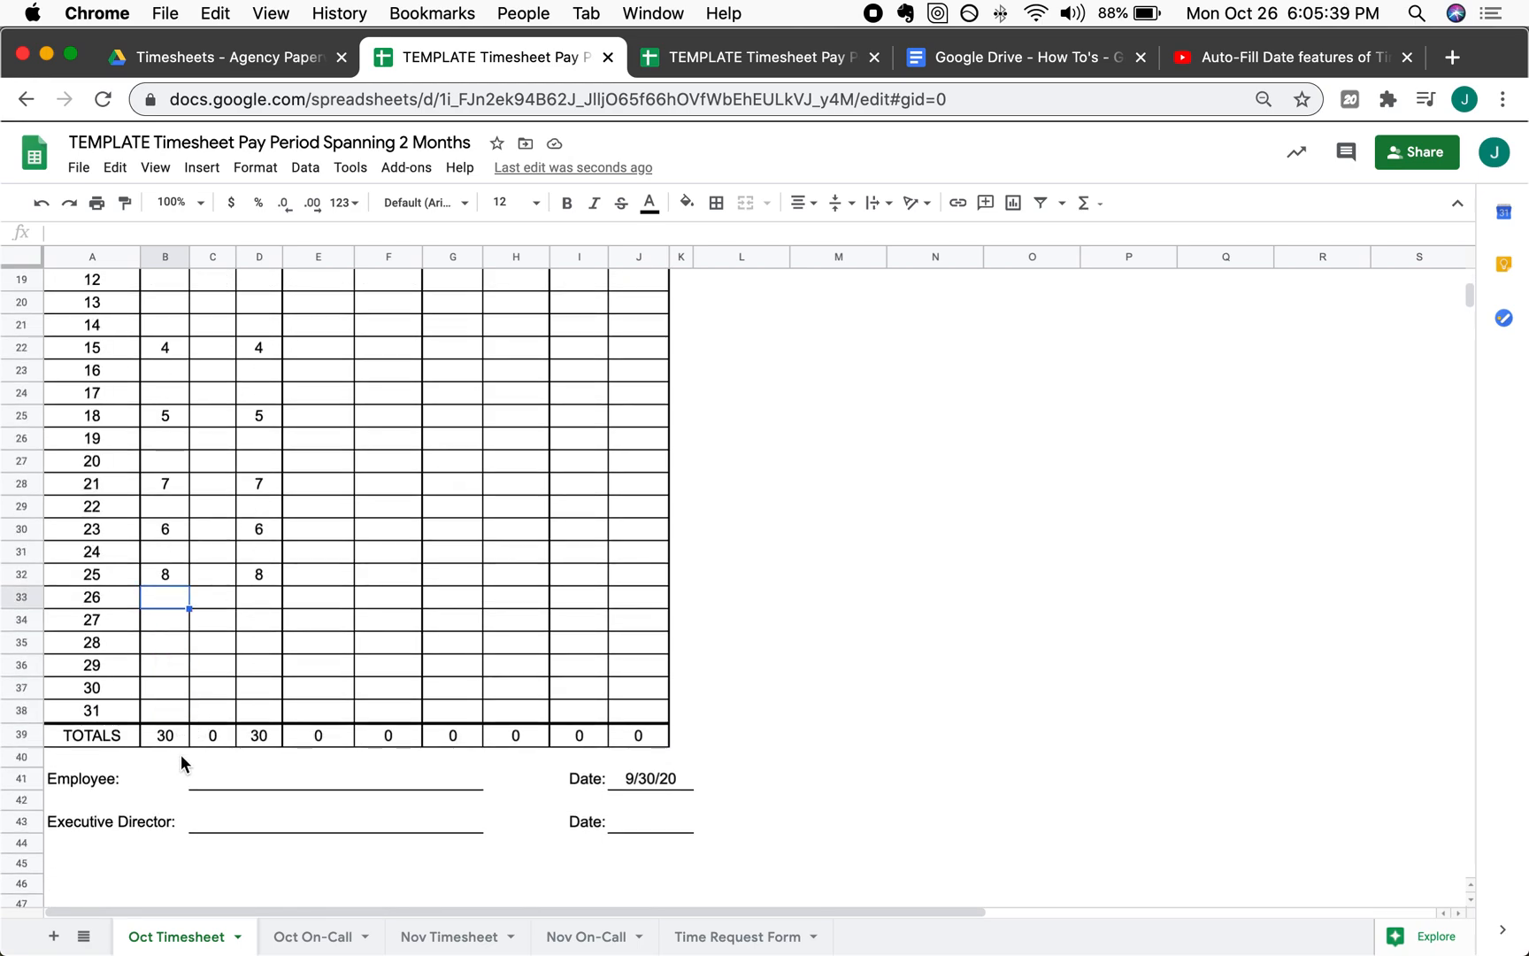
{"action": "scroll", "coordinate": [508, 560], "scroll_direction": "up", "scroll_amount": 10}
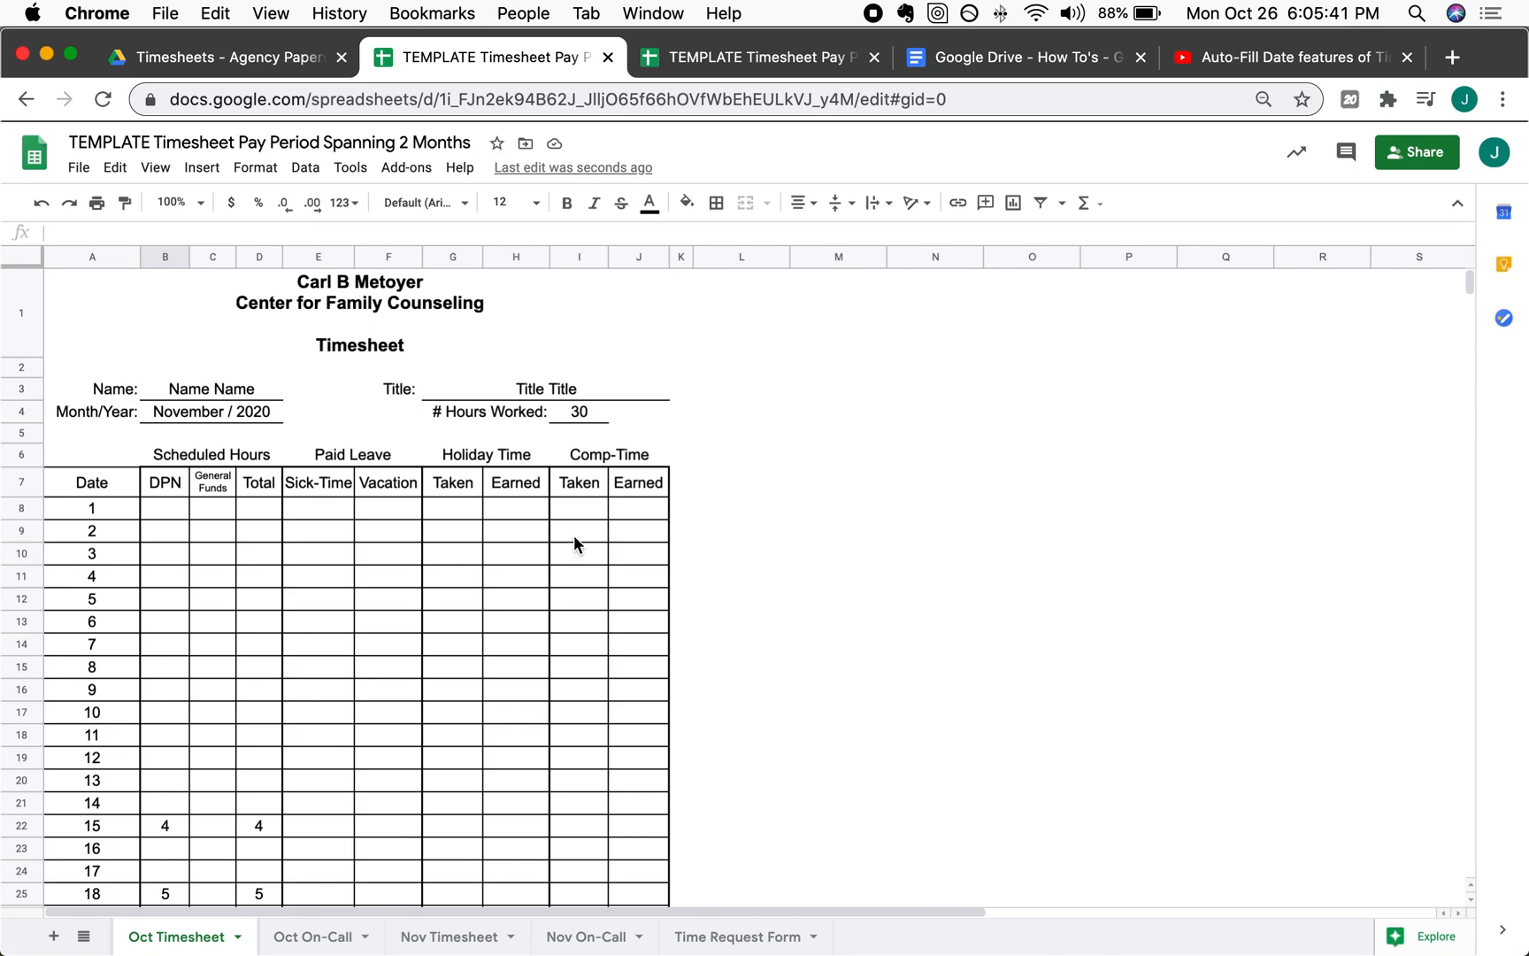
{"action": "left_click", "coordinate": [587, 414]}
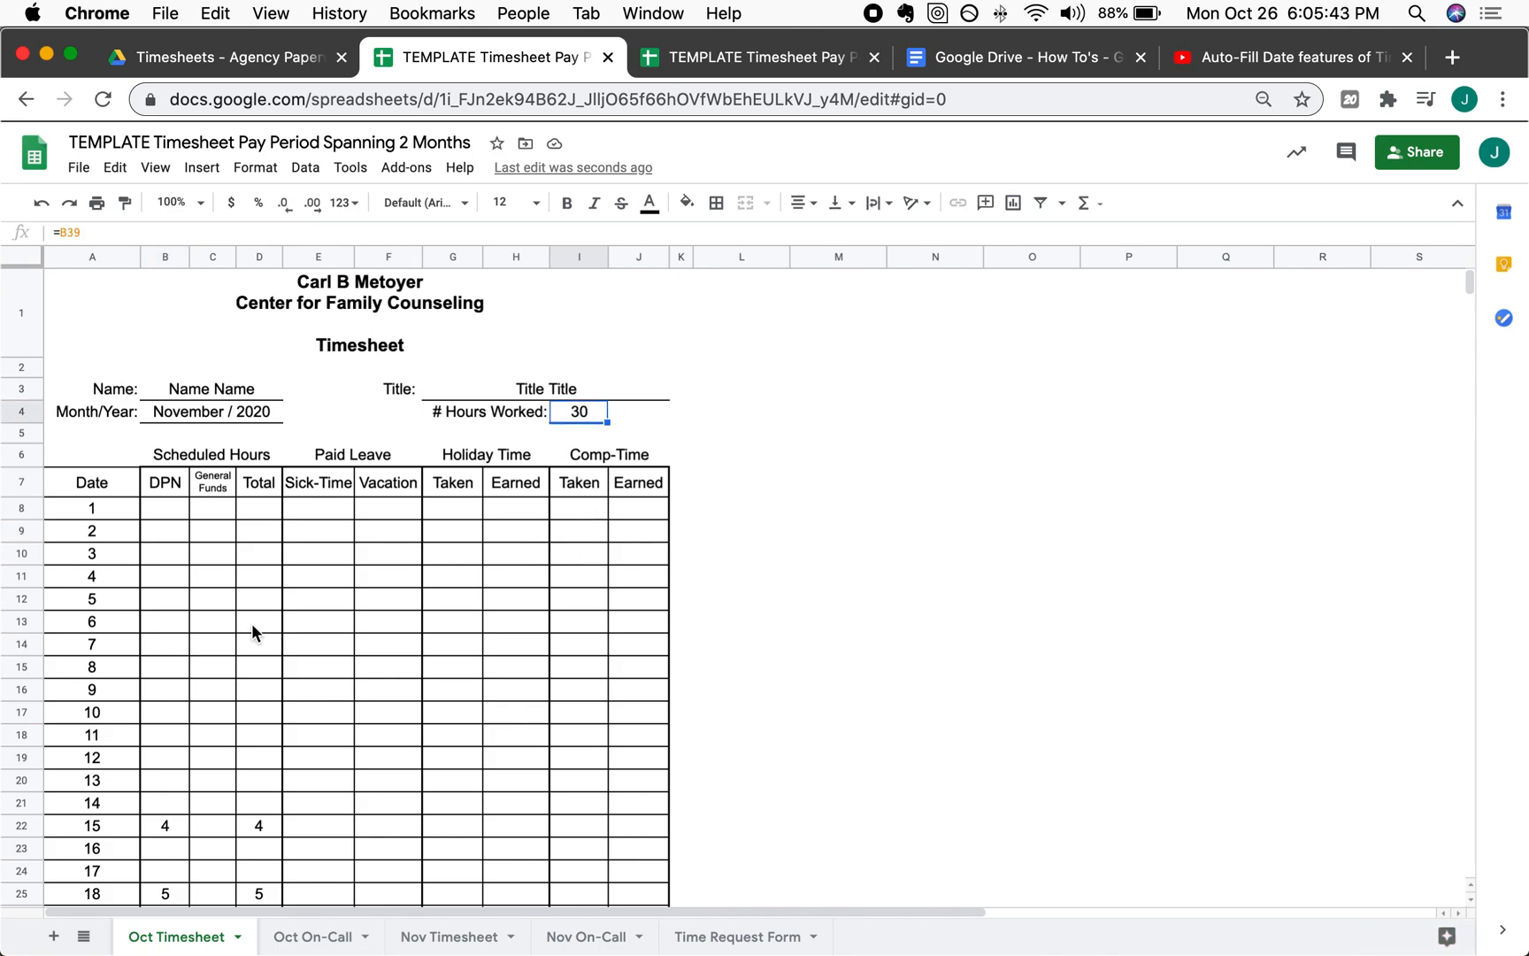
{"action": "scroll", "coordinate": [251, 630], "scroll_direction": "down", "scroll_amount": 8}
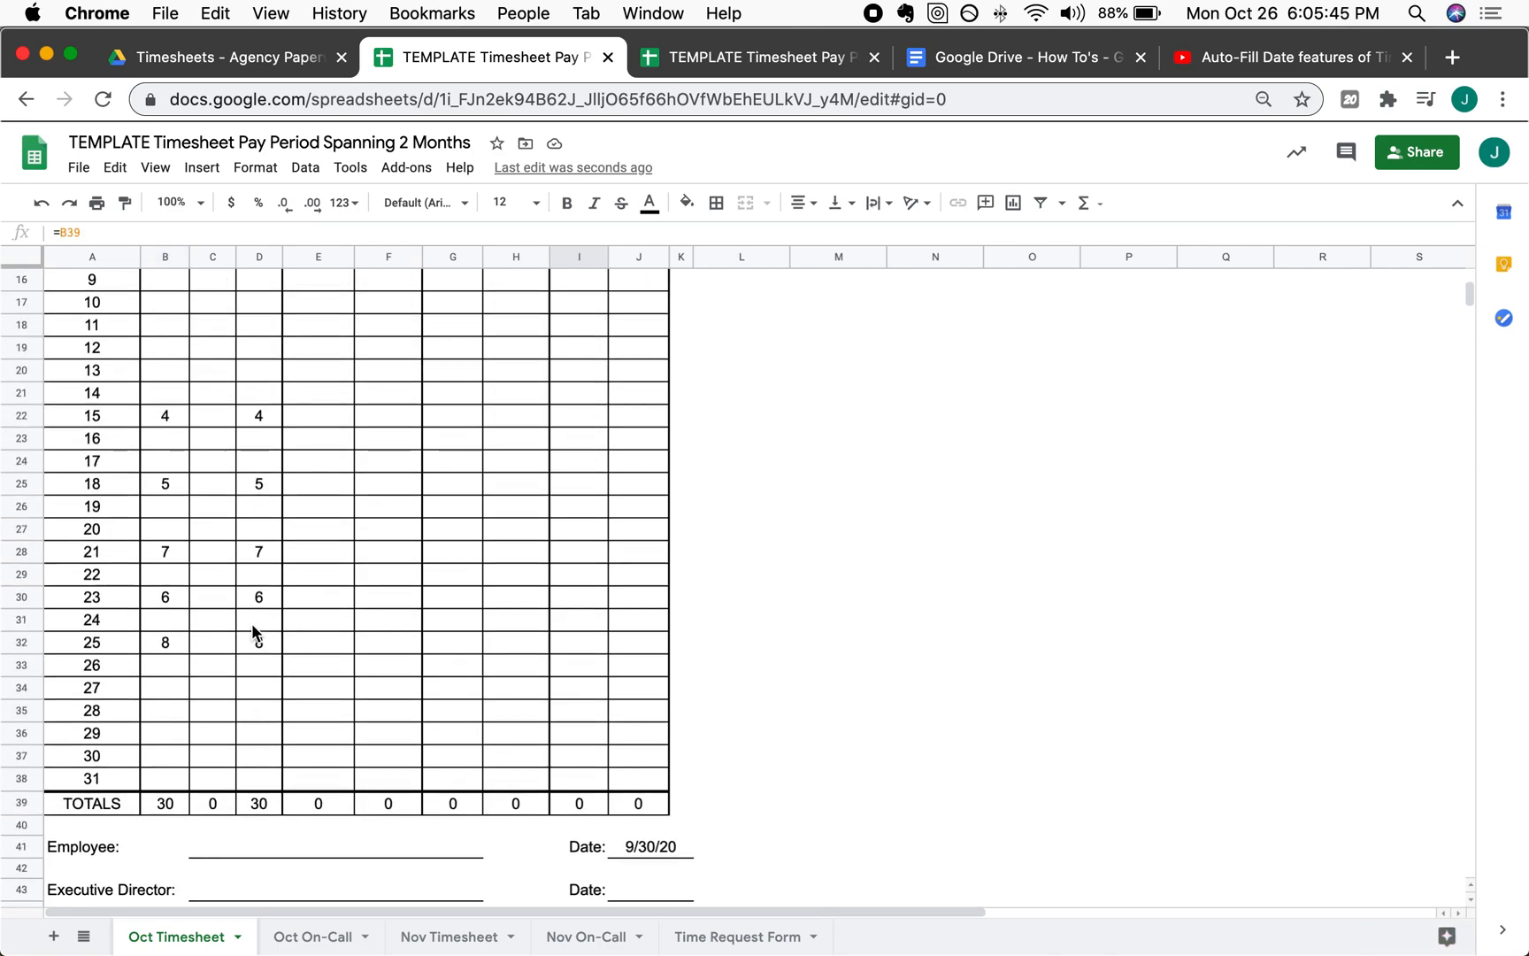
{"action": "scroll", "coordinate": [252, 622], "scroll_direction": "up", "scroll_amount": 8}
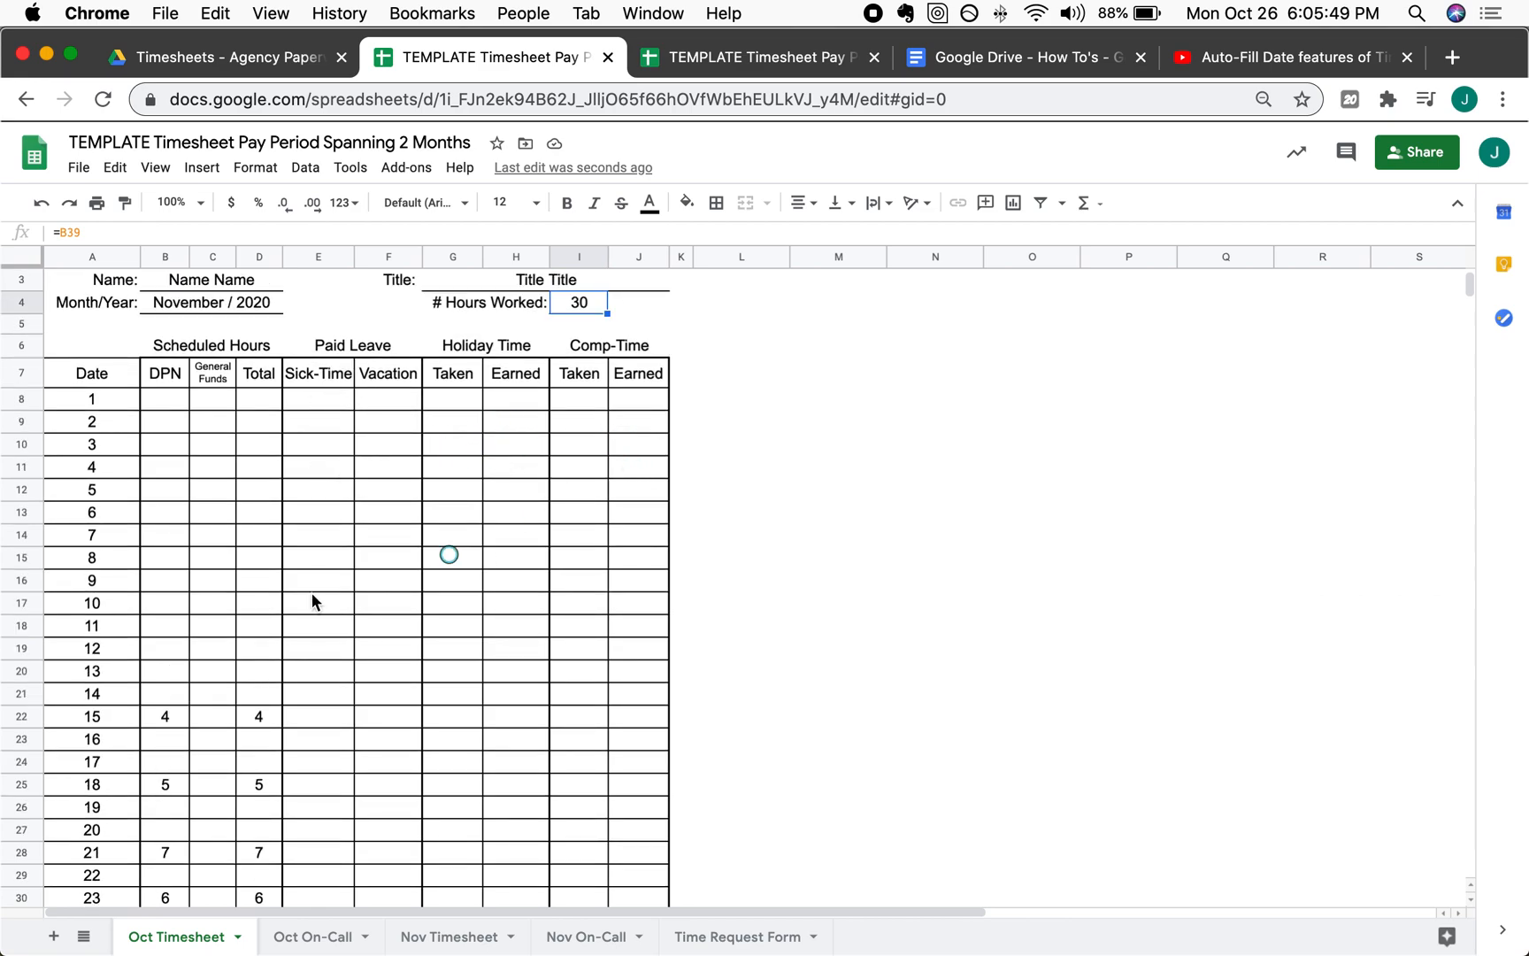
{"action": "scroll", "coordinate": [283, 598], "scroll_direction": "down", "scroll_amount": 8}
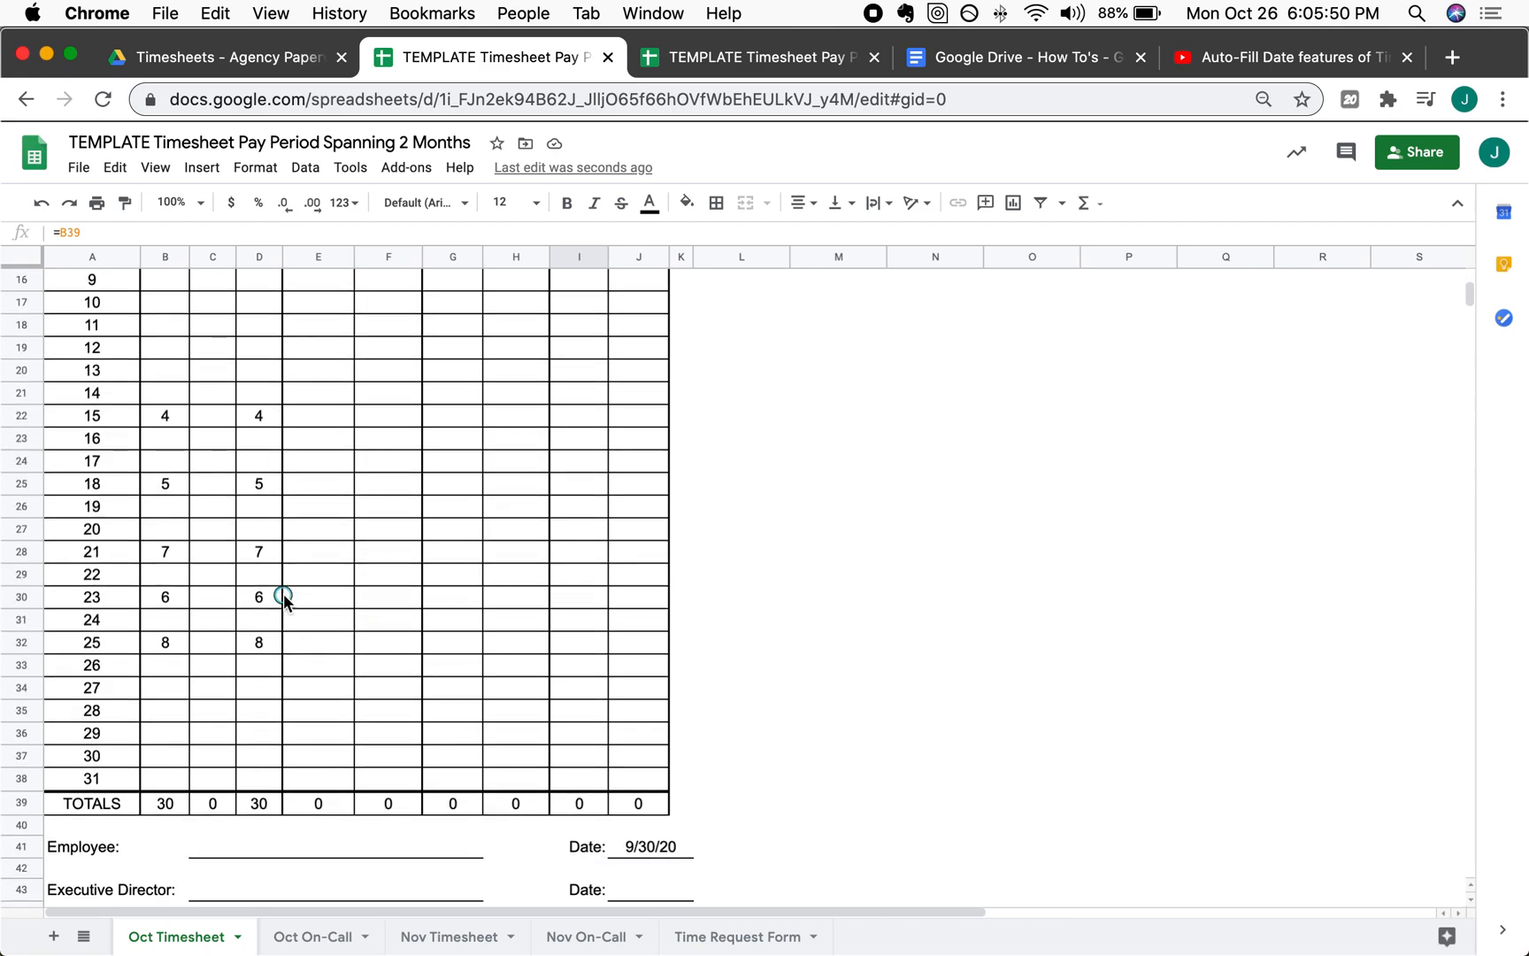
{"action": "left_click", "coordinate": [372, 603]}
{"action": "left_click", "coordinate": [352, 625]}
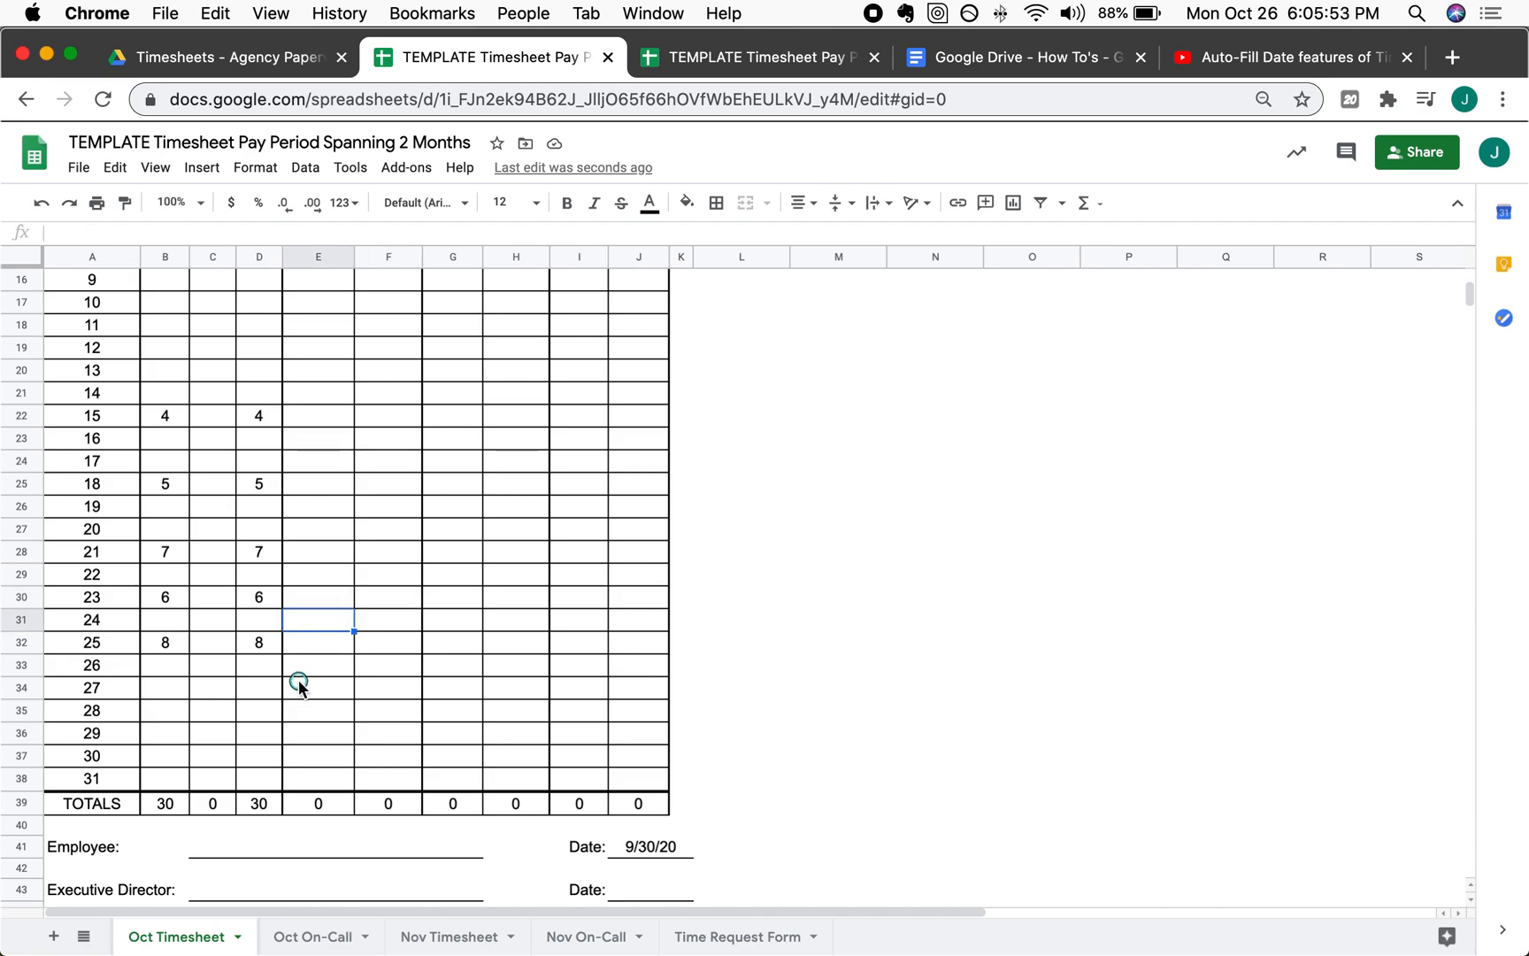
- Set the date beside the Employee signature line to 12/14/20
{"action": "scroll", "coordinate": [299, 686], "scroll_direction": "down", "scroll_amount": 2}
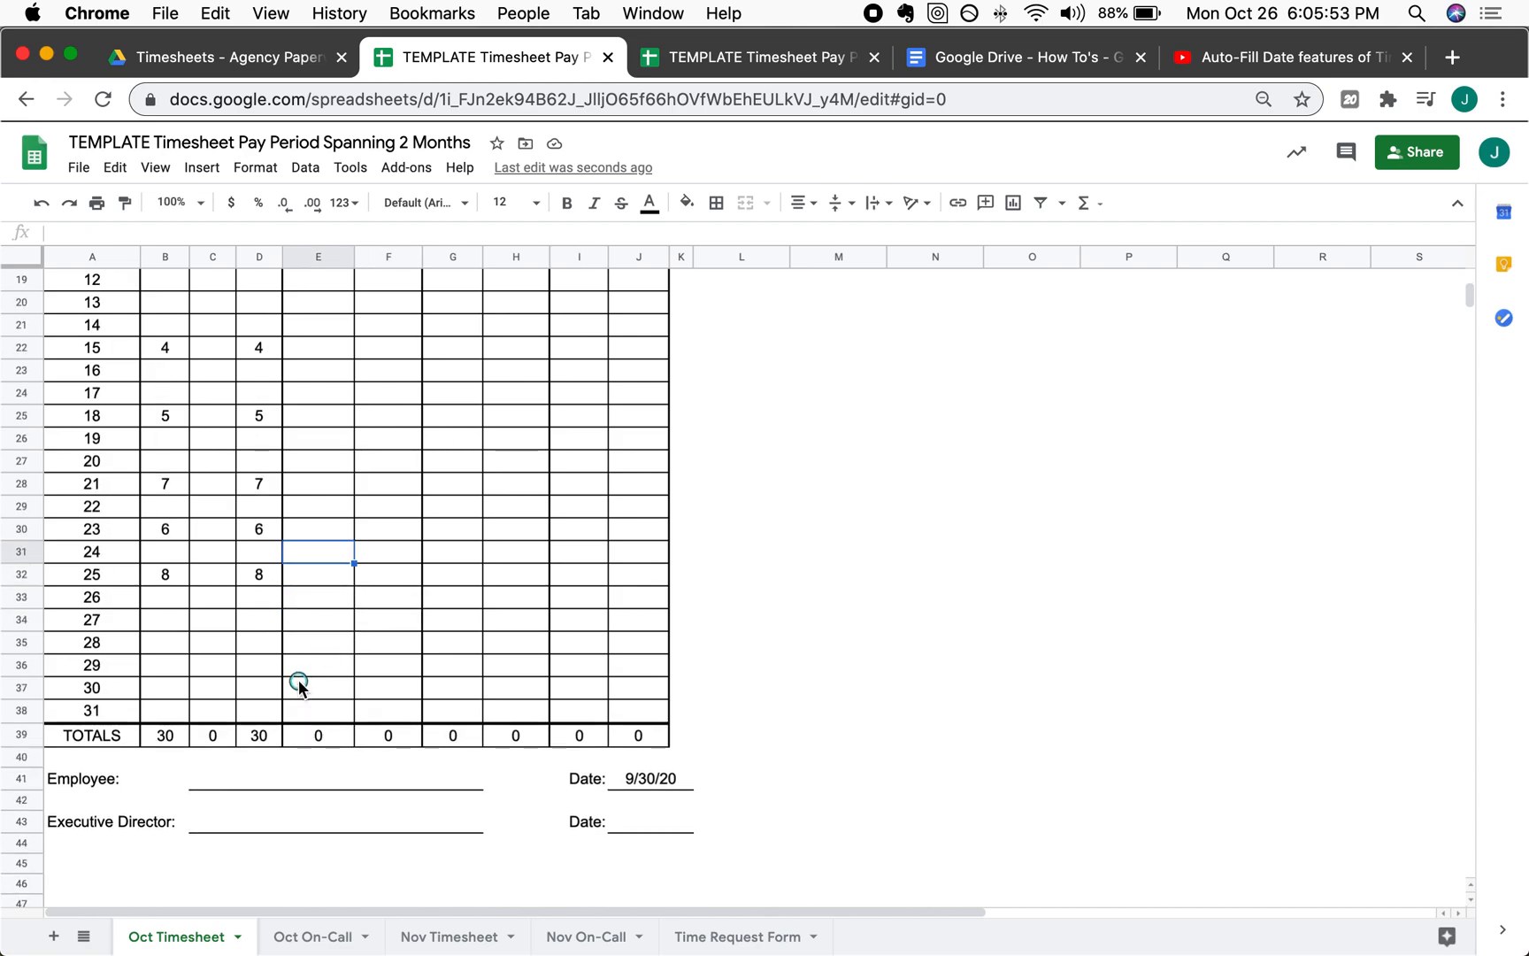
{"action": "left_click", "coordinate": [242, 783]}
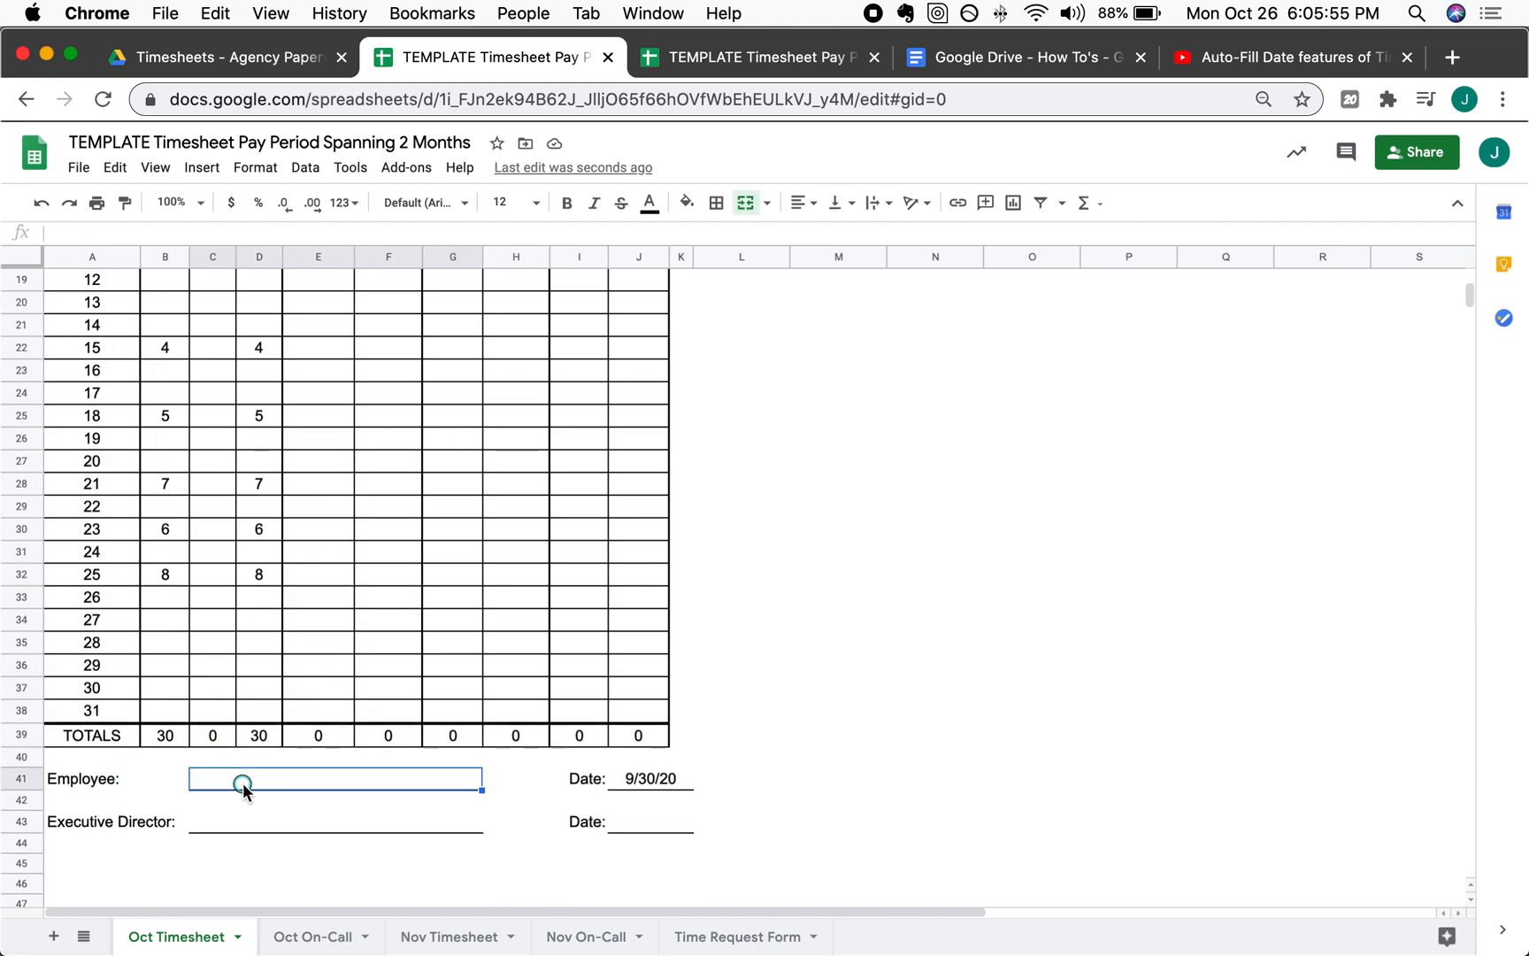
{"action": "left_click", "coordinate": [659, 779]}
{"action": "double_click", "coordinate": [670, 783]}
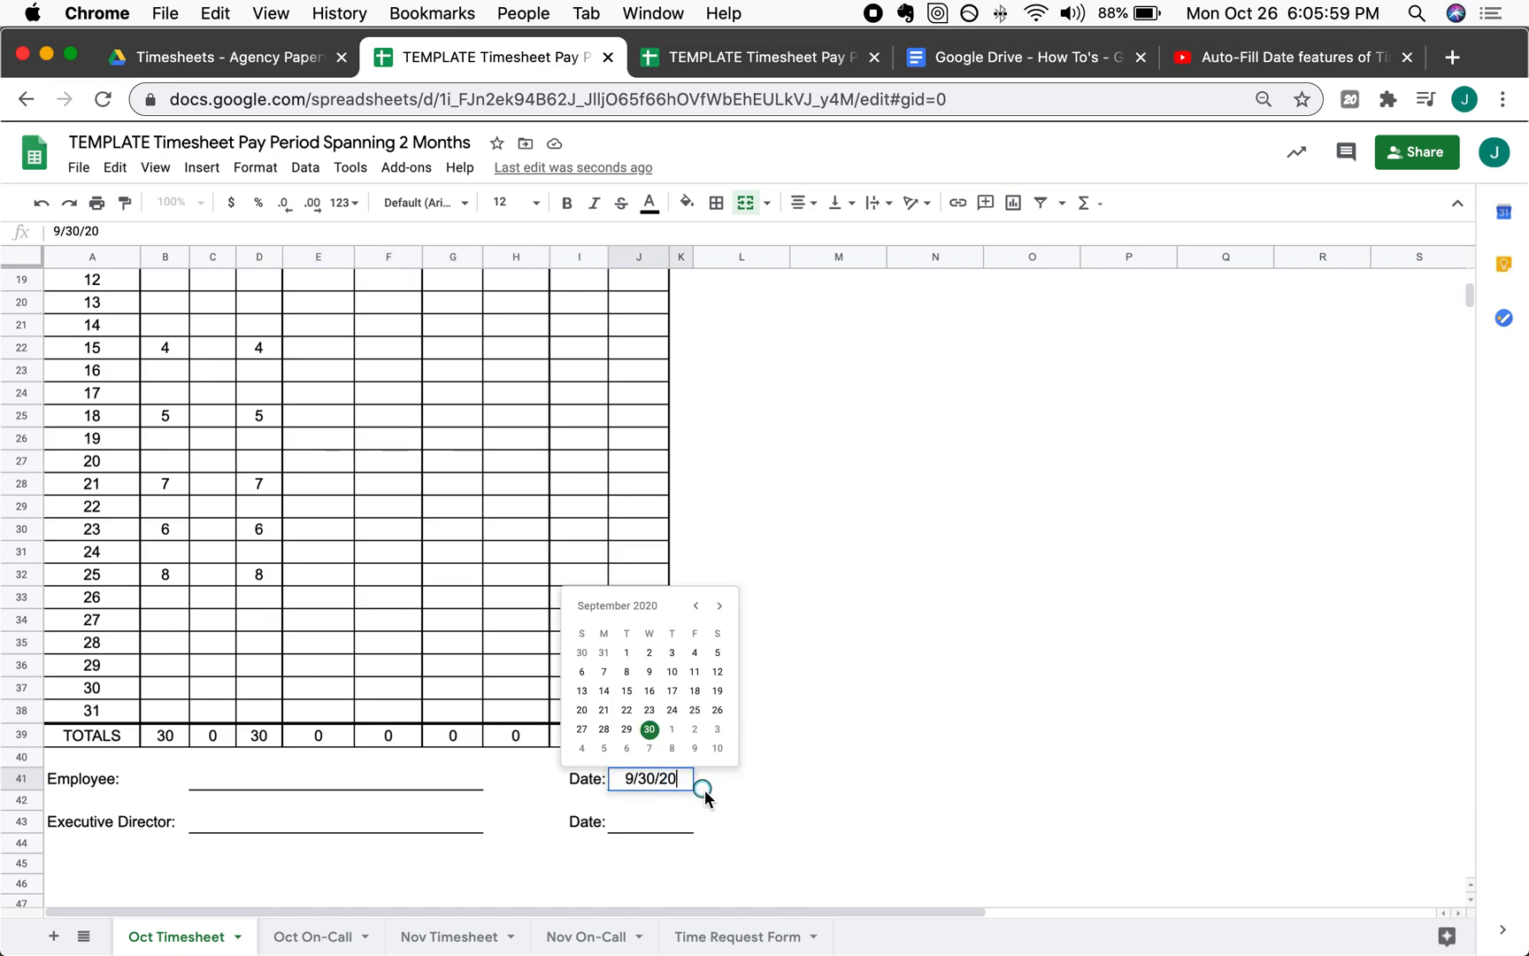
{"action": "left_click", "coordinate": [722, 608]}
{"action": "left_click", "coordinate": [722, 608]}
{"action": "left_click", "coordinate": [722, 608]}
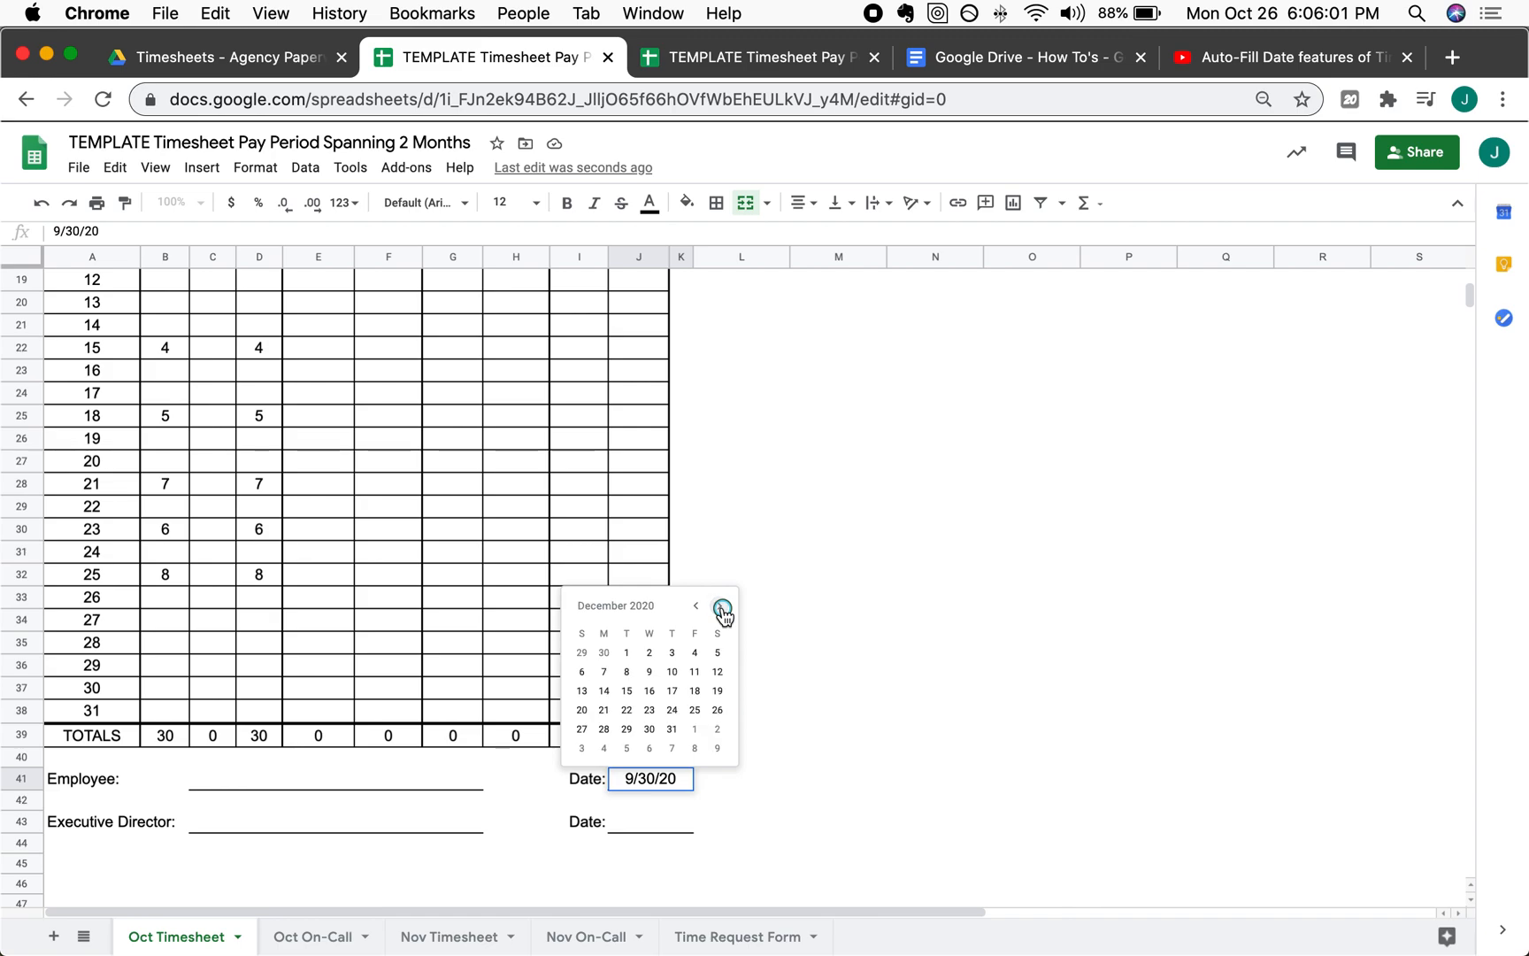
{"action": "left_click", "coordinate": [603, 690]}
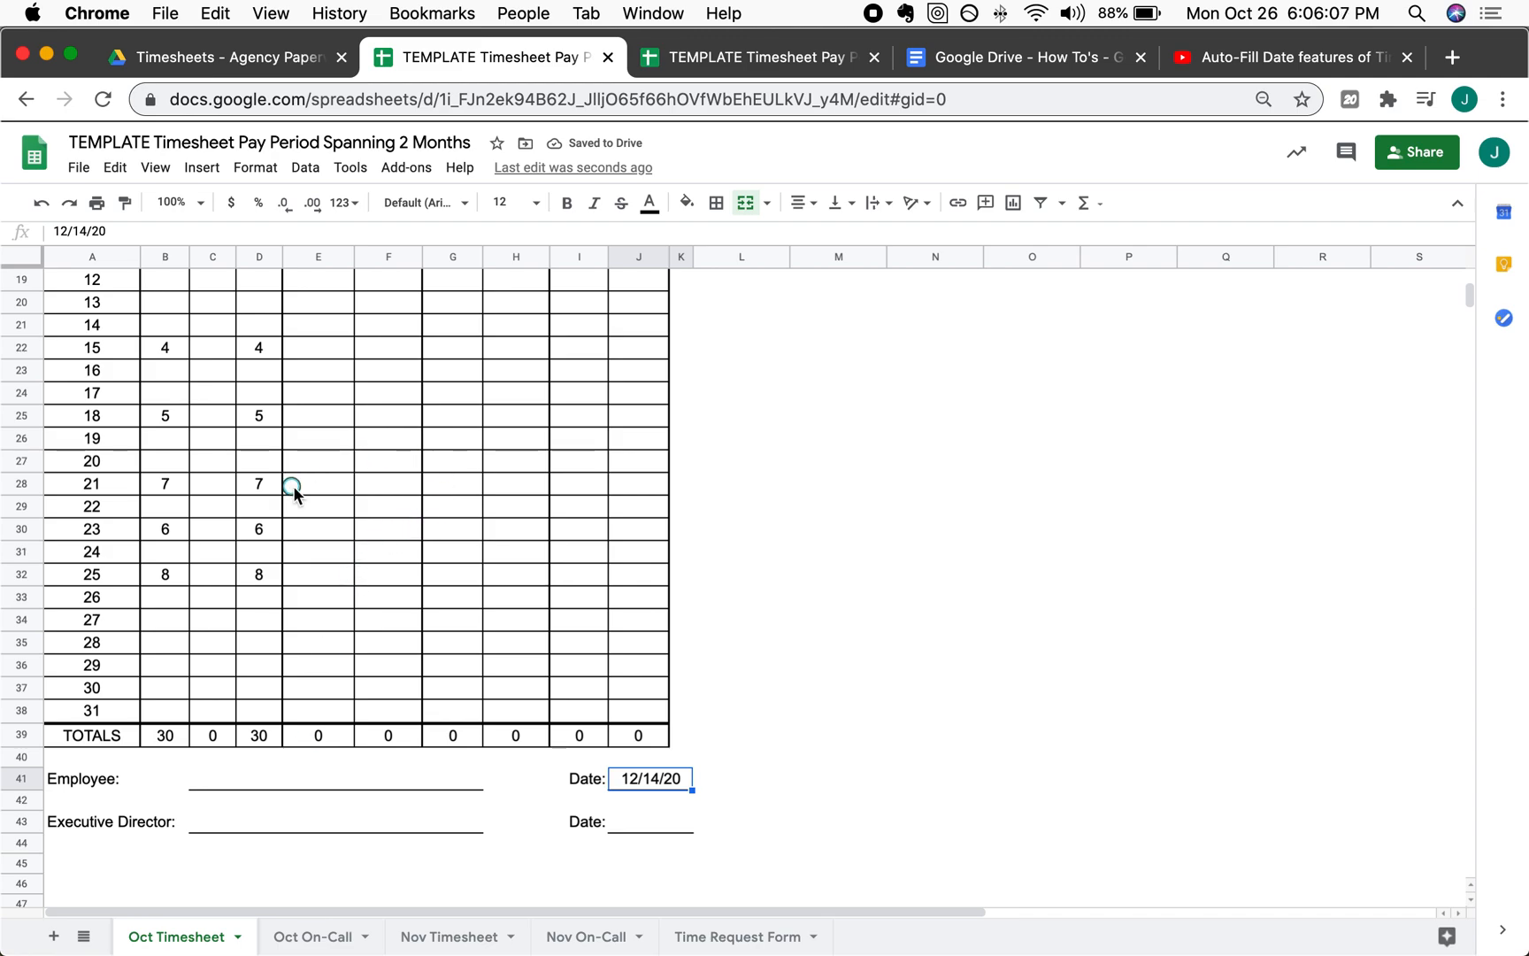
- Rename the Oct Timesheet sheet as Nov- Timesheet, after trying the name Nov Timesheet
{"action": "scroll", "coordinate": [294, 494], "scroll_direction": "up", "scroll_amount": 5}
{"action": "scroll", "coordinate": [294, 494], "scroll_direction": "down", "scroll_amount": 3}
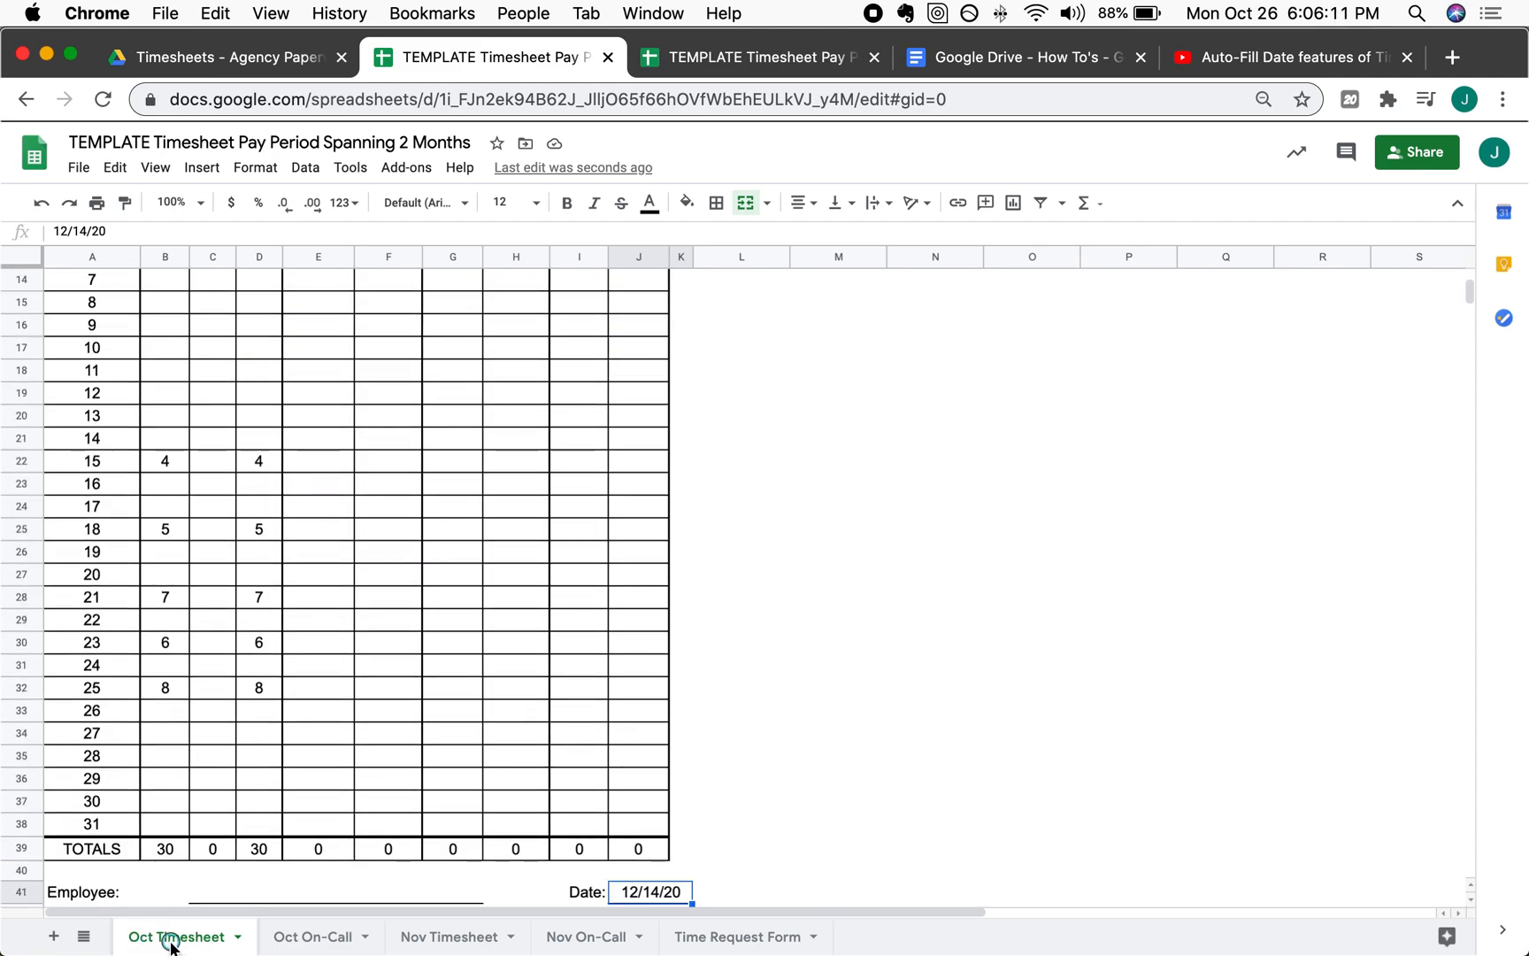
{"action": "double_click", "coordinate": [141, 940]}
{"action": "left_click", "coordinate": [141, 940]}
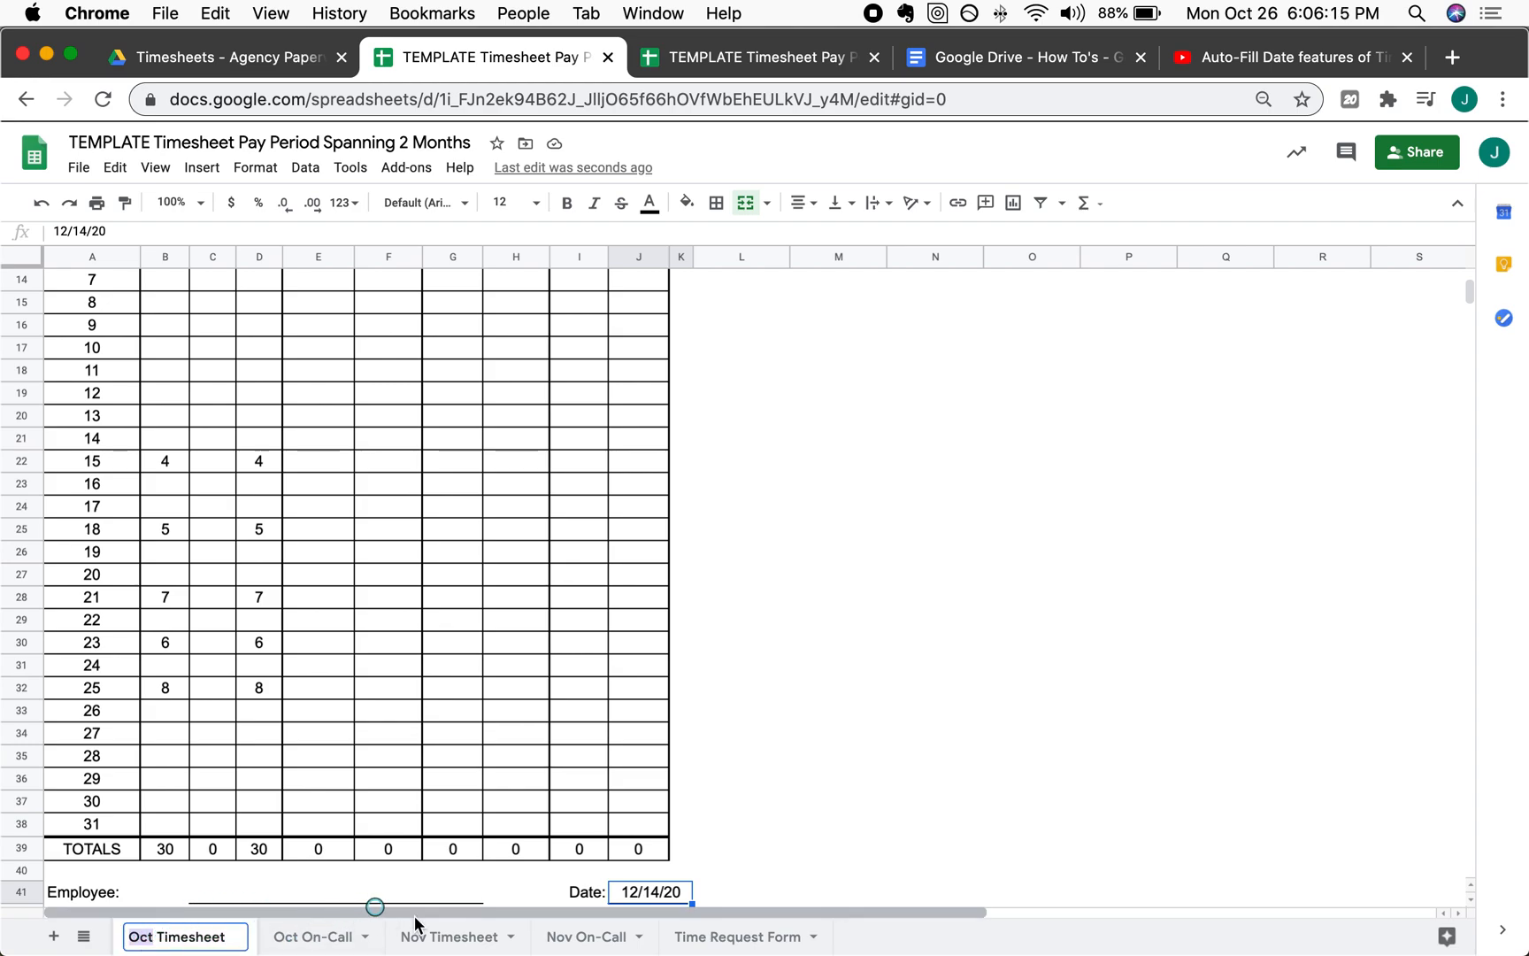
{"action": "key", "text": "BackSpace"}
{"action": "key", "text": "BackSpace"}
{"action": "key", "text": "BackSpace"}
{"action": "type", "text": "Nov"}
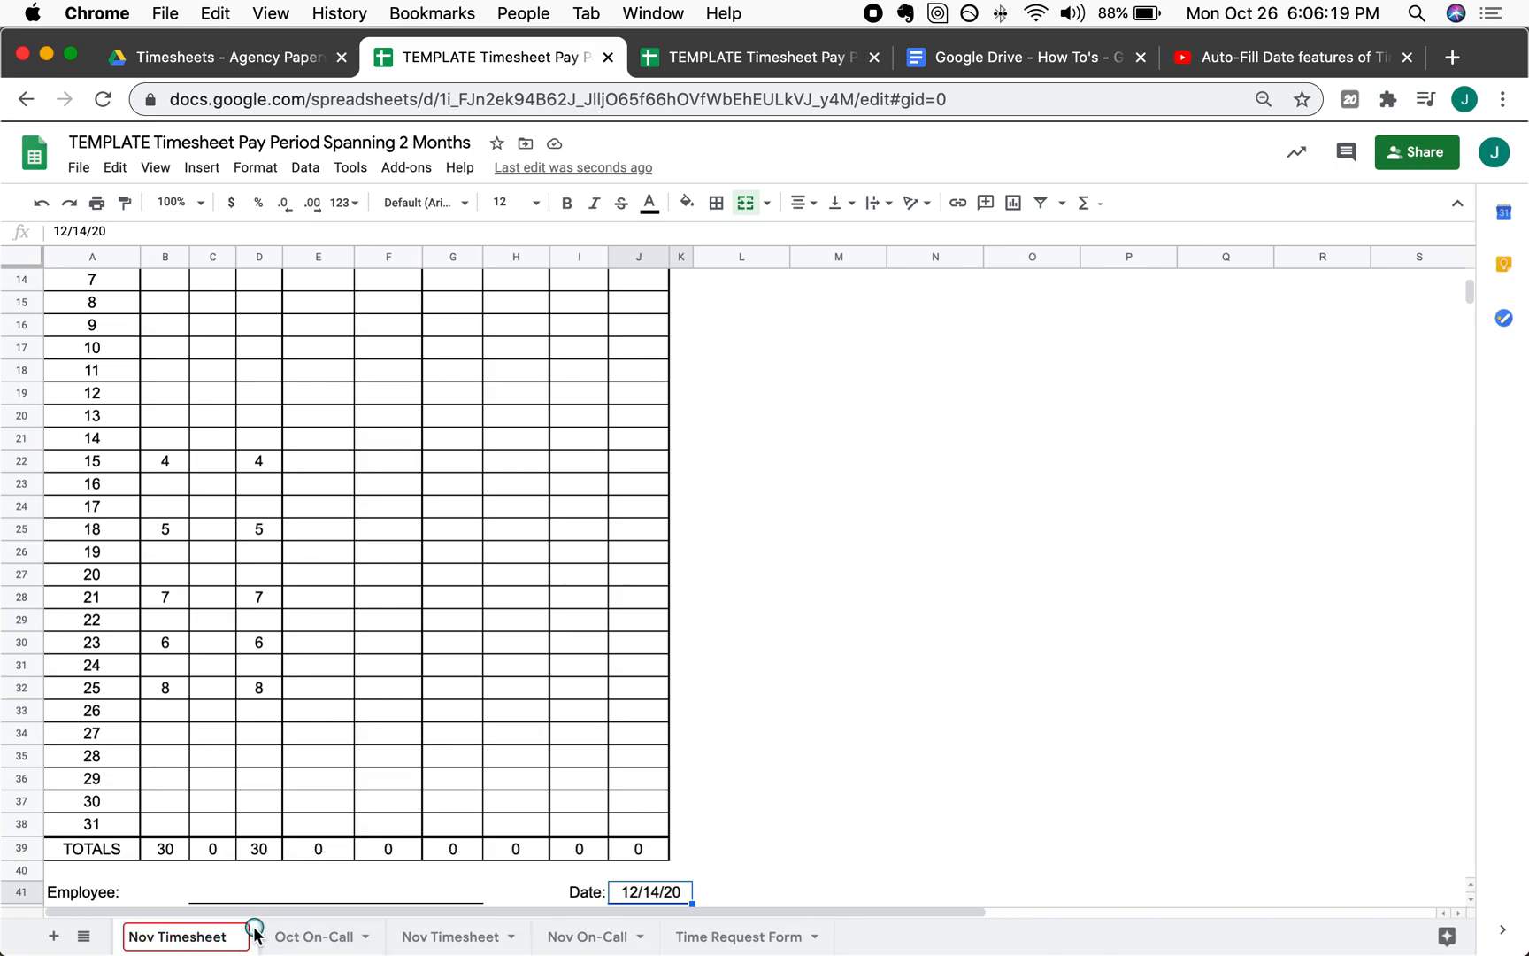
{"action": "key", "text": "Return"}
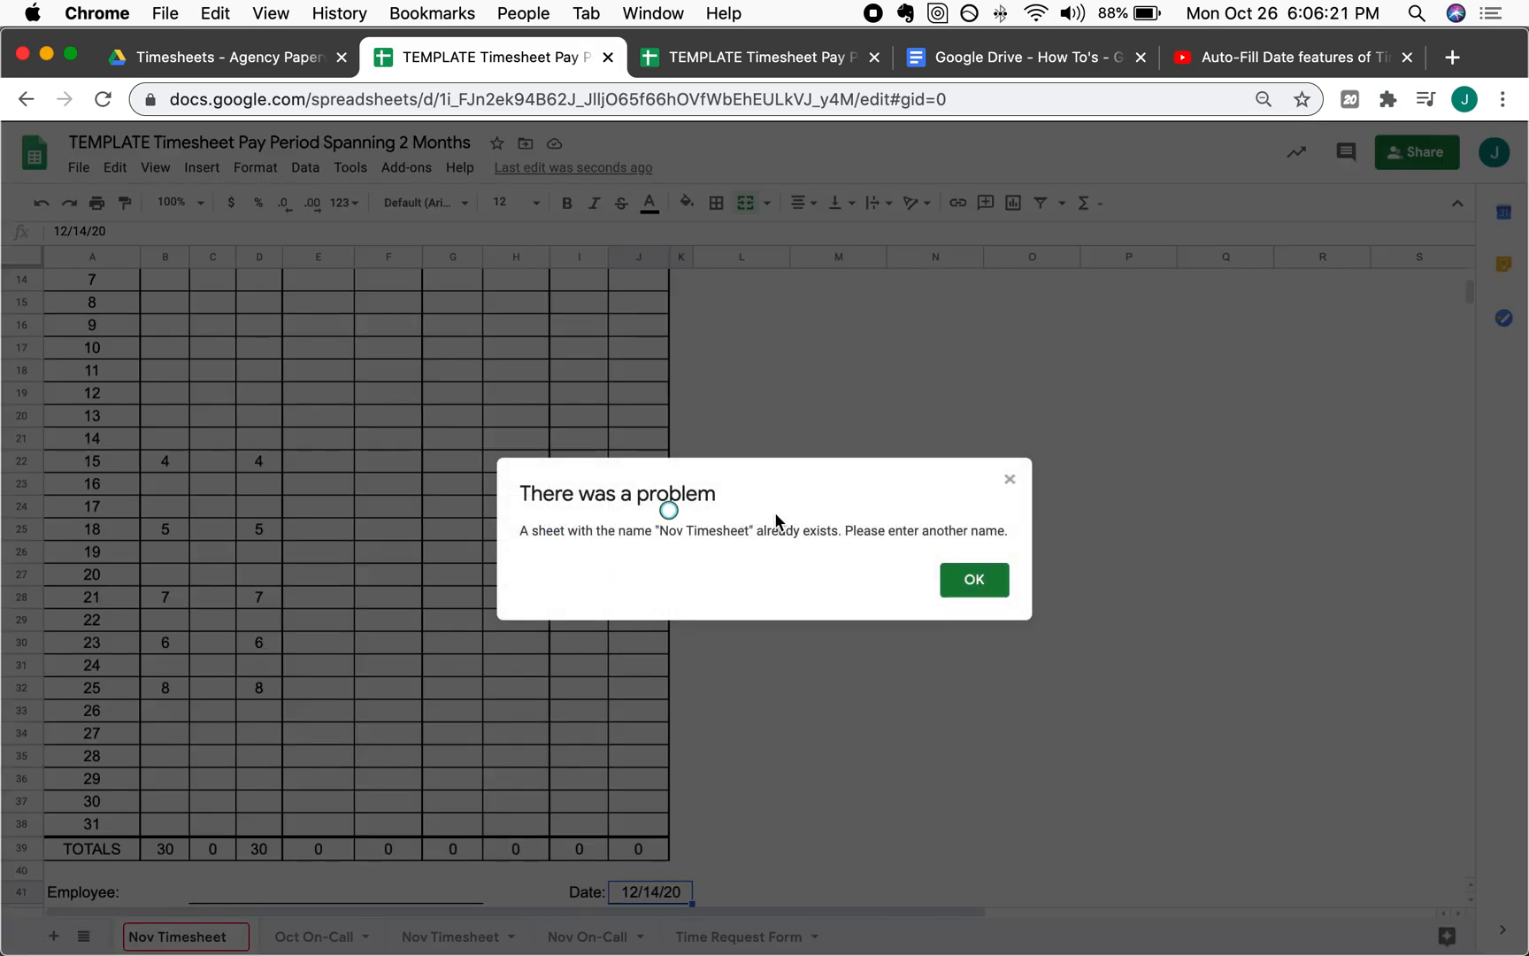
{"action": "left_click", "coordinate": [971, 584]}
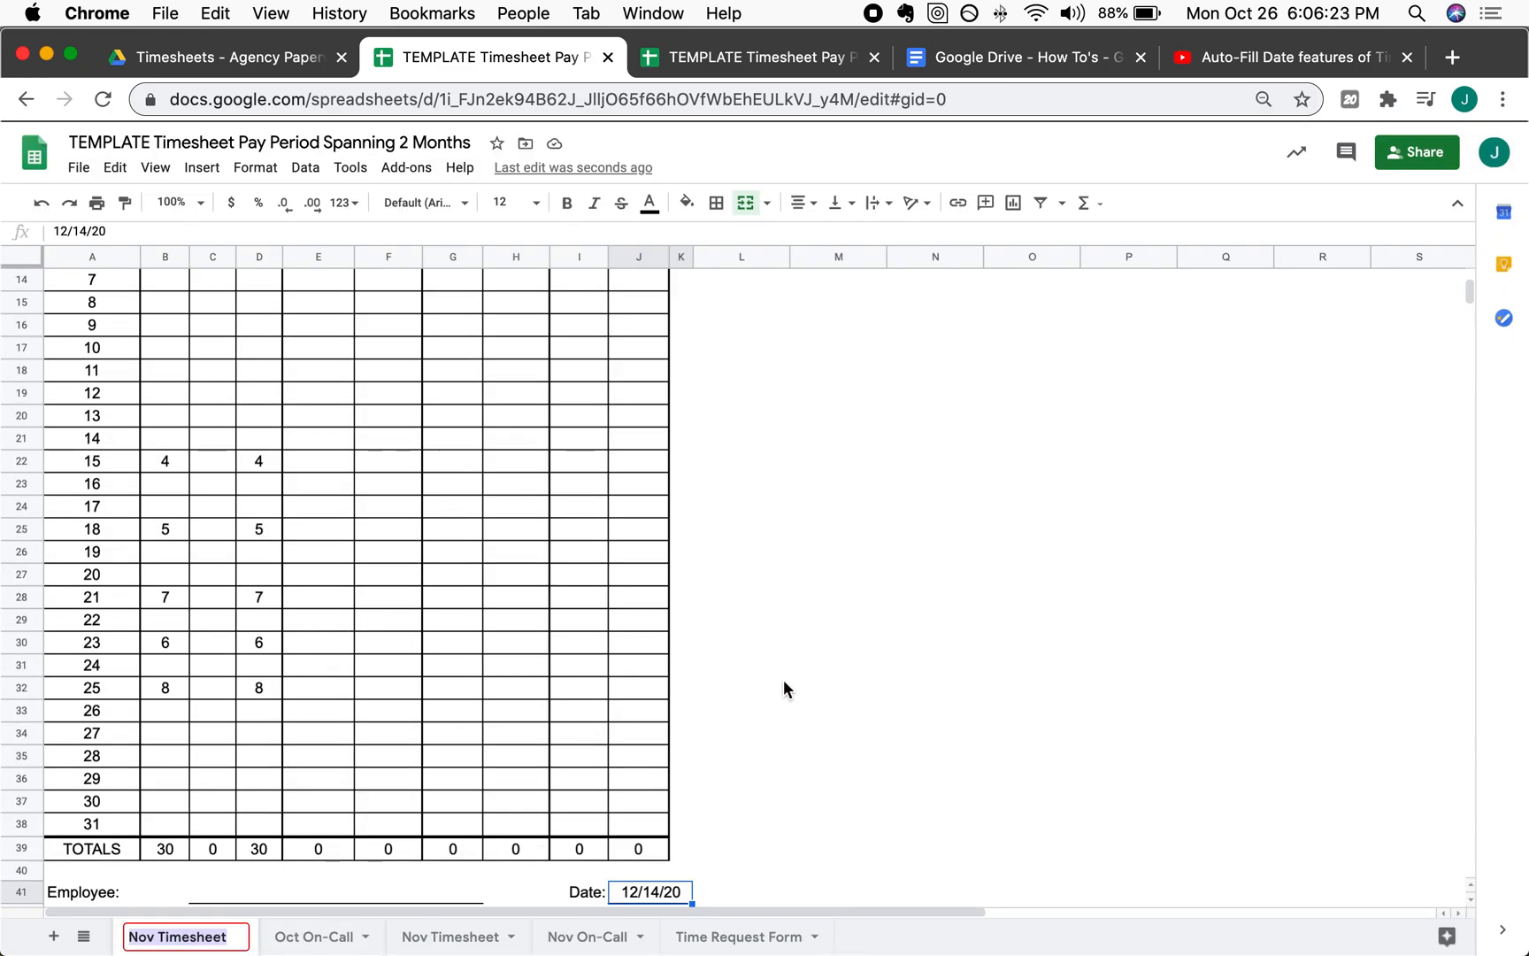
{"action": "left_click", "coordinate": [156, 938]}
{"action": "type", "text": "-"}
{"action": "key", "text": "Return"}
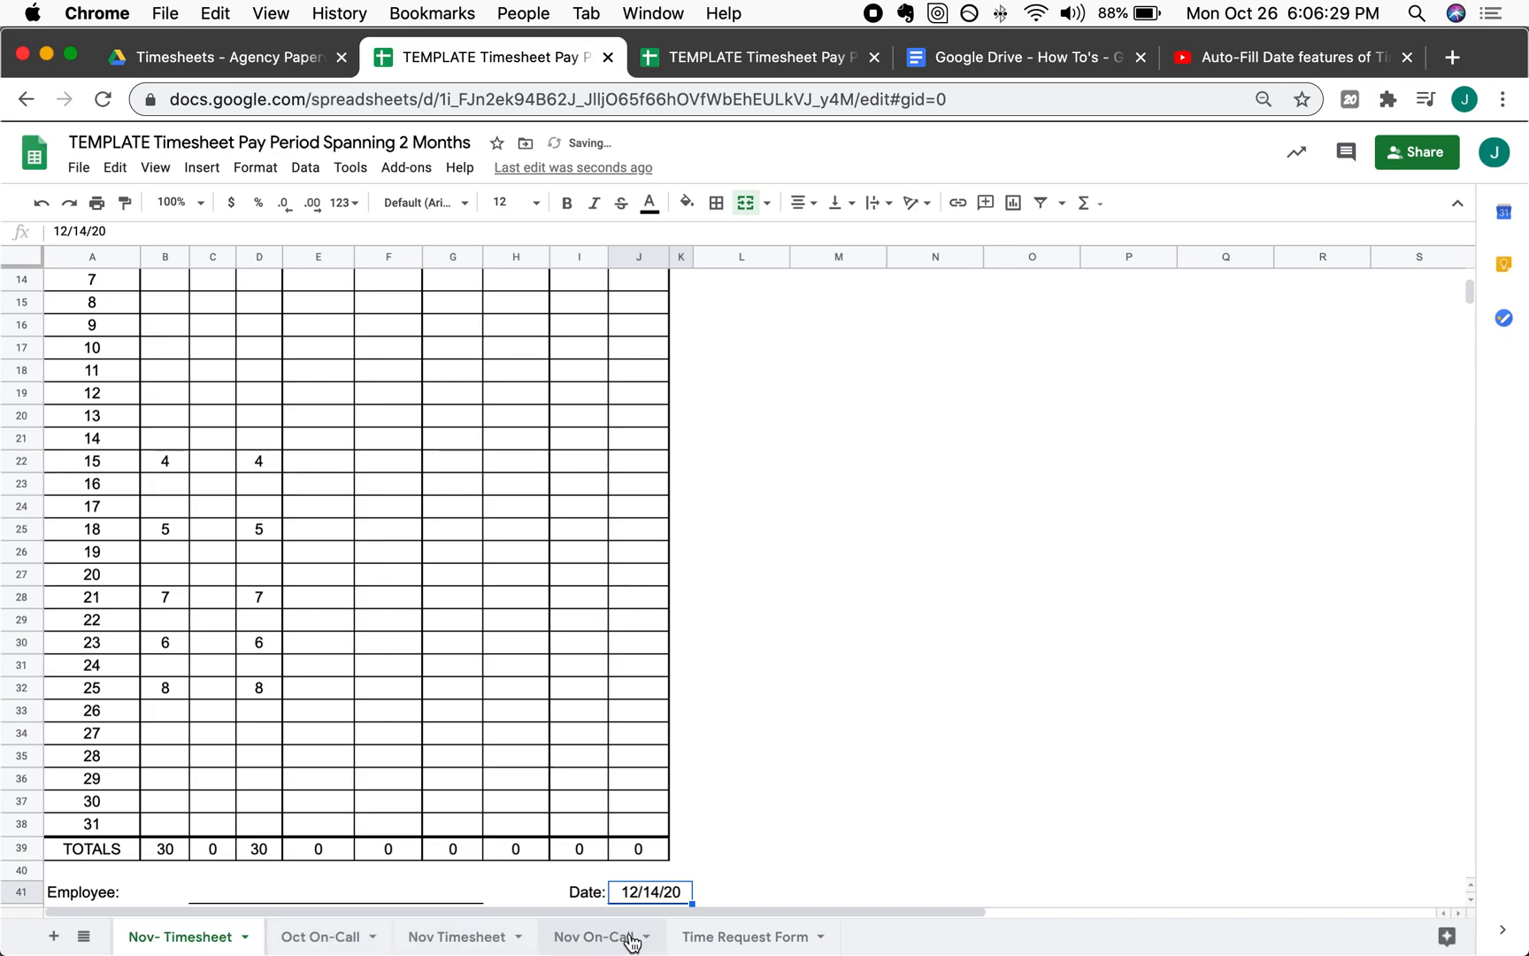
- Rename the Nov On-Call sheet as Dec On-Call
{"action": "double_click", "coordinate": [598, 938]}
{"action": "double_click", "coordinate": [561, 940]}
{"action": "type", "text": "Dec"}
{"action": "key", "text": "Return"}
- Rename the original Nov Timesheet sheet as Dec Timesheet
{"action": "left_click", "coordinate": [519, 939]}
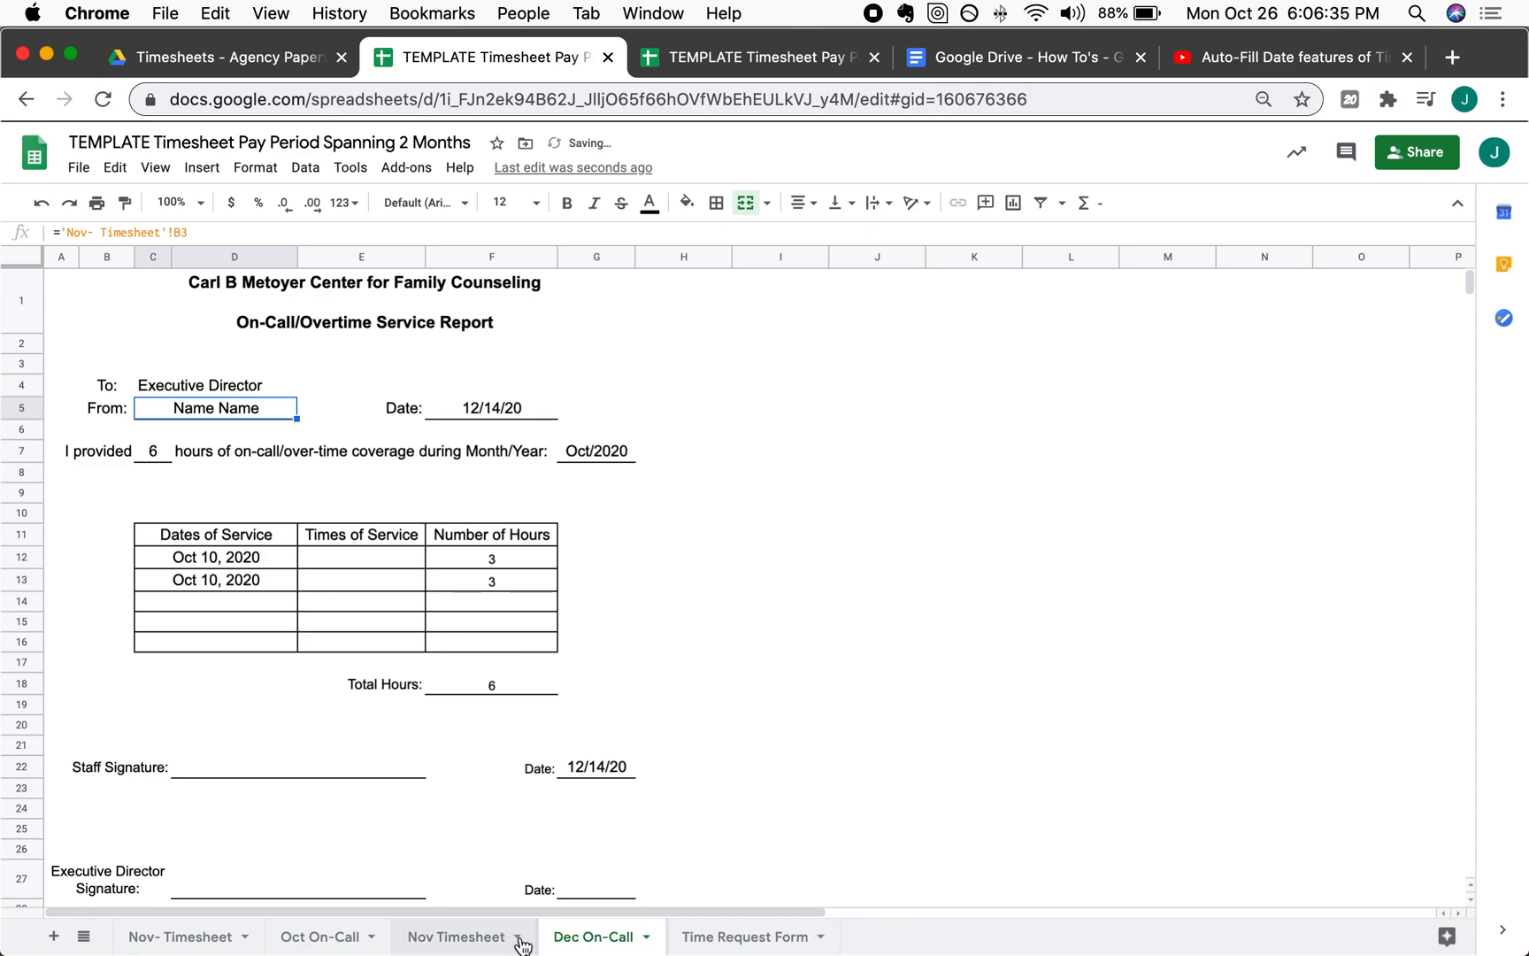
{"action": "left_click", "coordinate": [521, 940]}
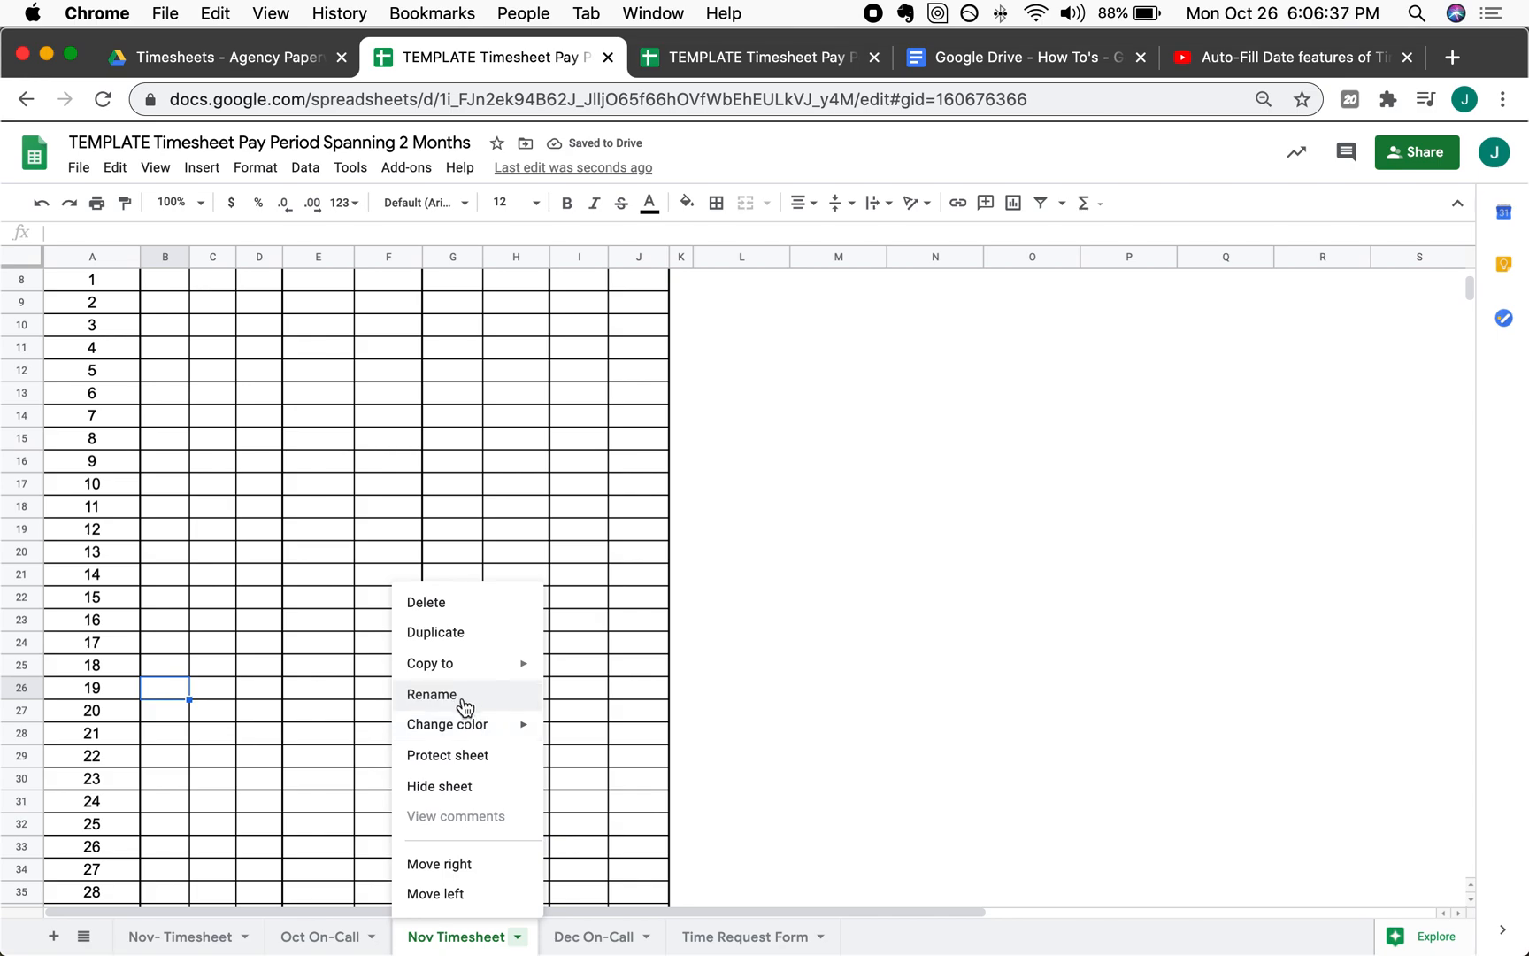
{"action": "left_click", "coordinate": [512, 697]}
{"action": "double_click", "coordinate": [414, 938]}
{"action": "type", "text": "Dec"}
{"action": "key", "text": "Return"}
- Rename the Oct On-Call sheet as Nov On-Call and return to the Nov- Timesheet sheet
{"action": "double_click", "coordinate": [300, 935]}
{"action": "double_click", "coordinate": [292, 938]}
{"action": "type", "text": "Nov"}
{"action": "key", "text": "Return"}
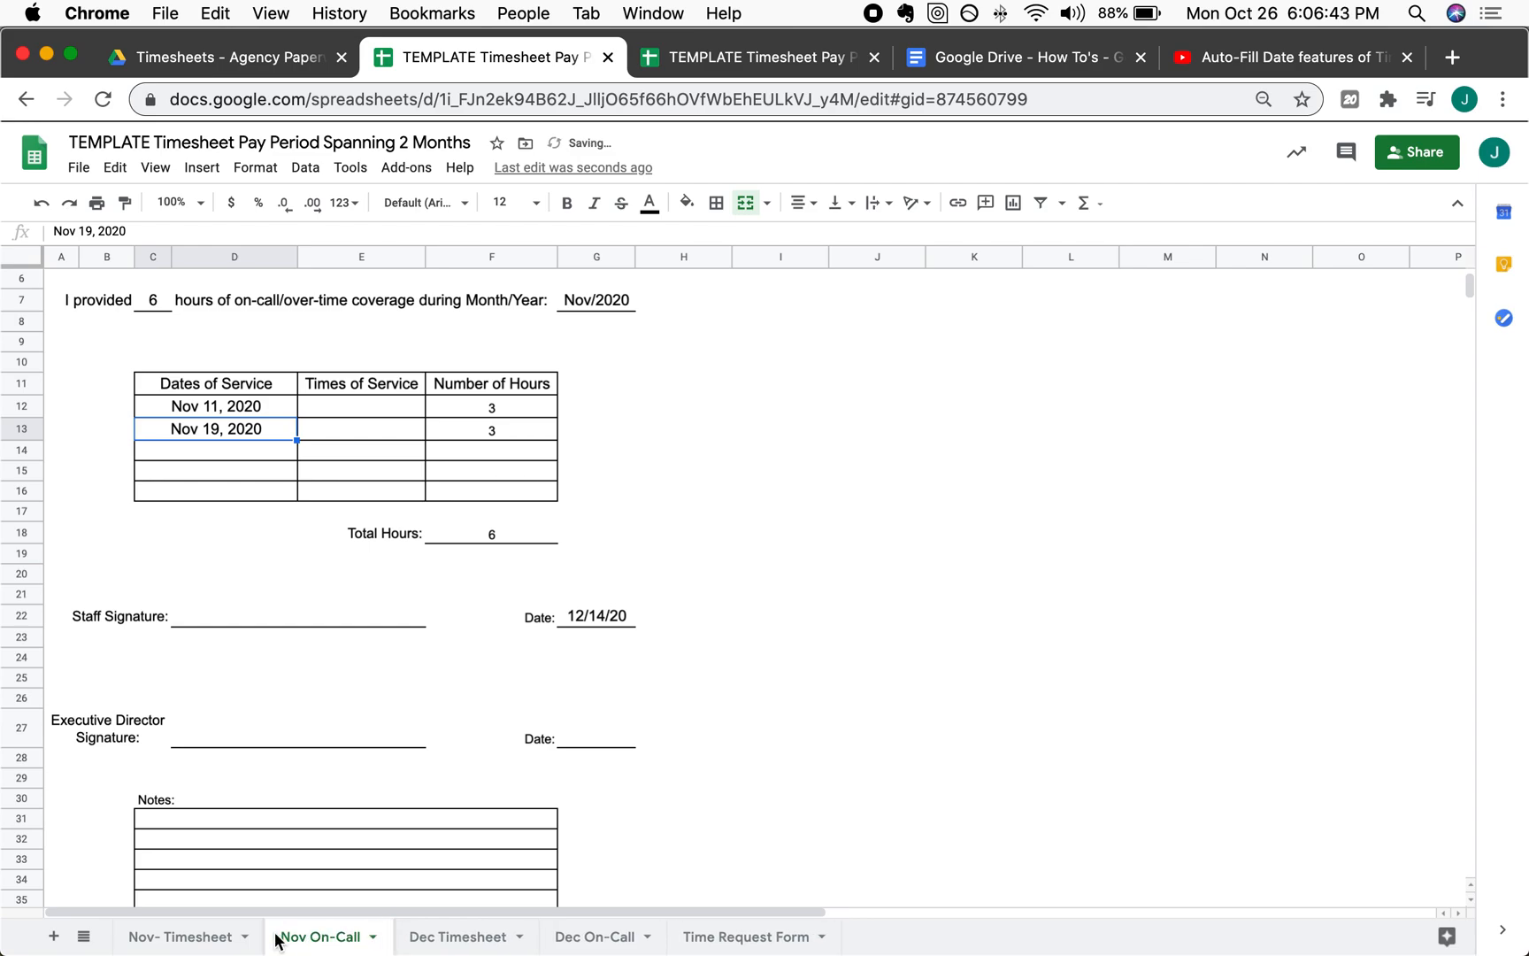
{"action": "left_click", "coordinate": [157, 936]}
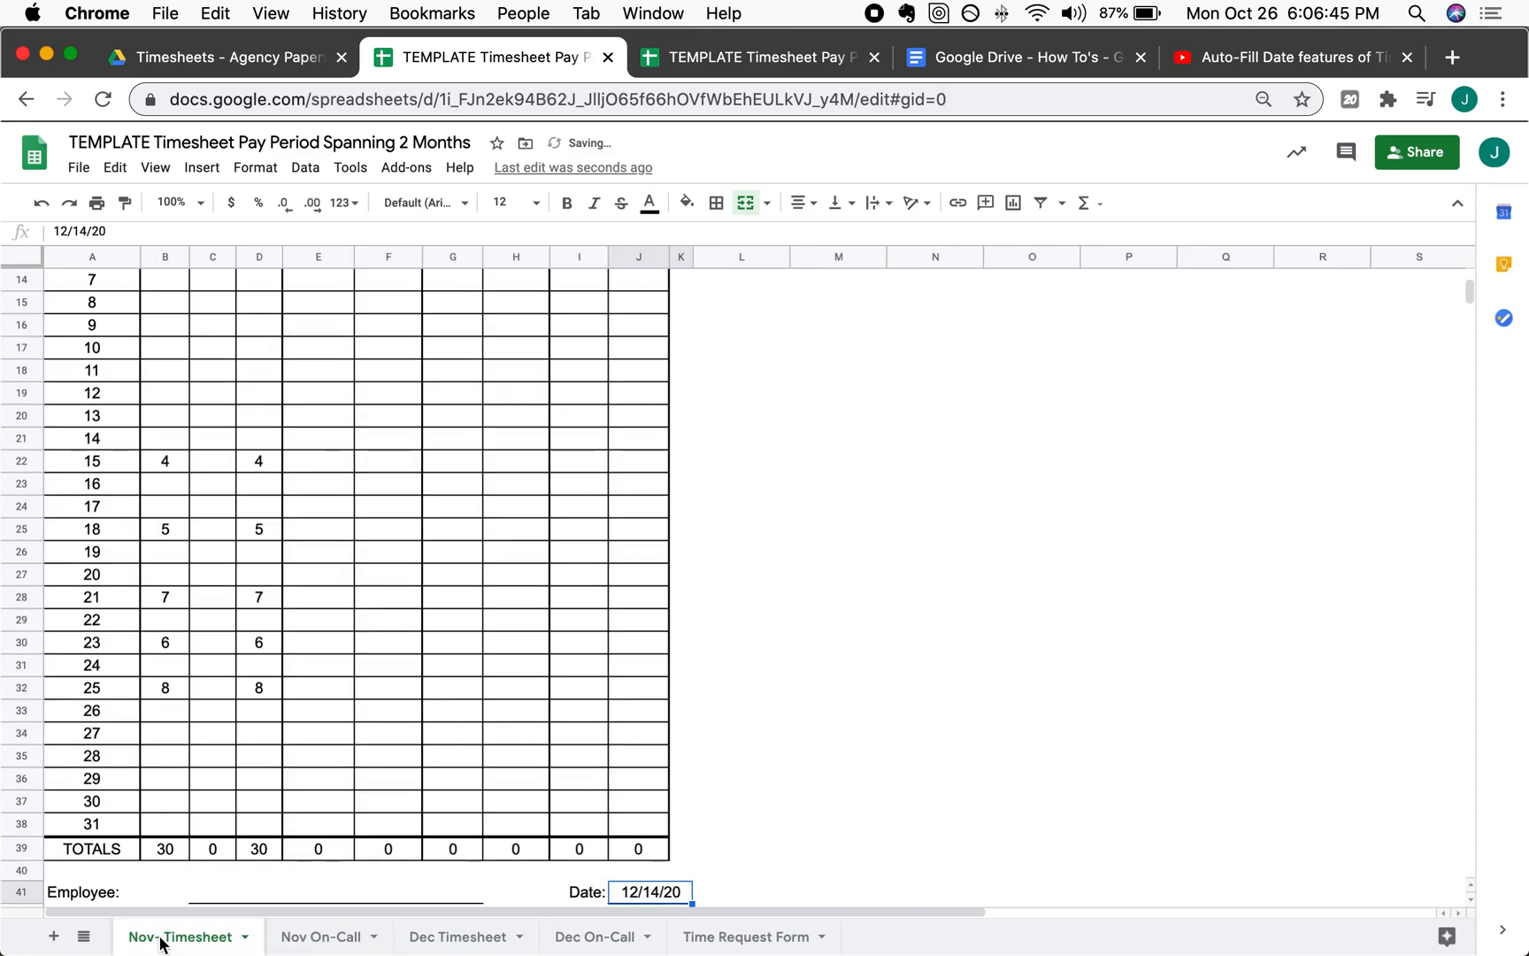
- Rename the Nov- Timesheet sheet as Nov Timesheet
{"action": "double_click", "coordinate": [159, 940]}
{"action": "left_click", "coordinate": [163, 947]}
{"action": "key", "text": "BackSpace"}
{"action": "key", "text": "Return"}
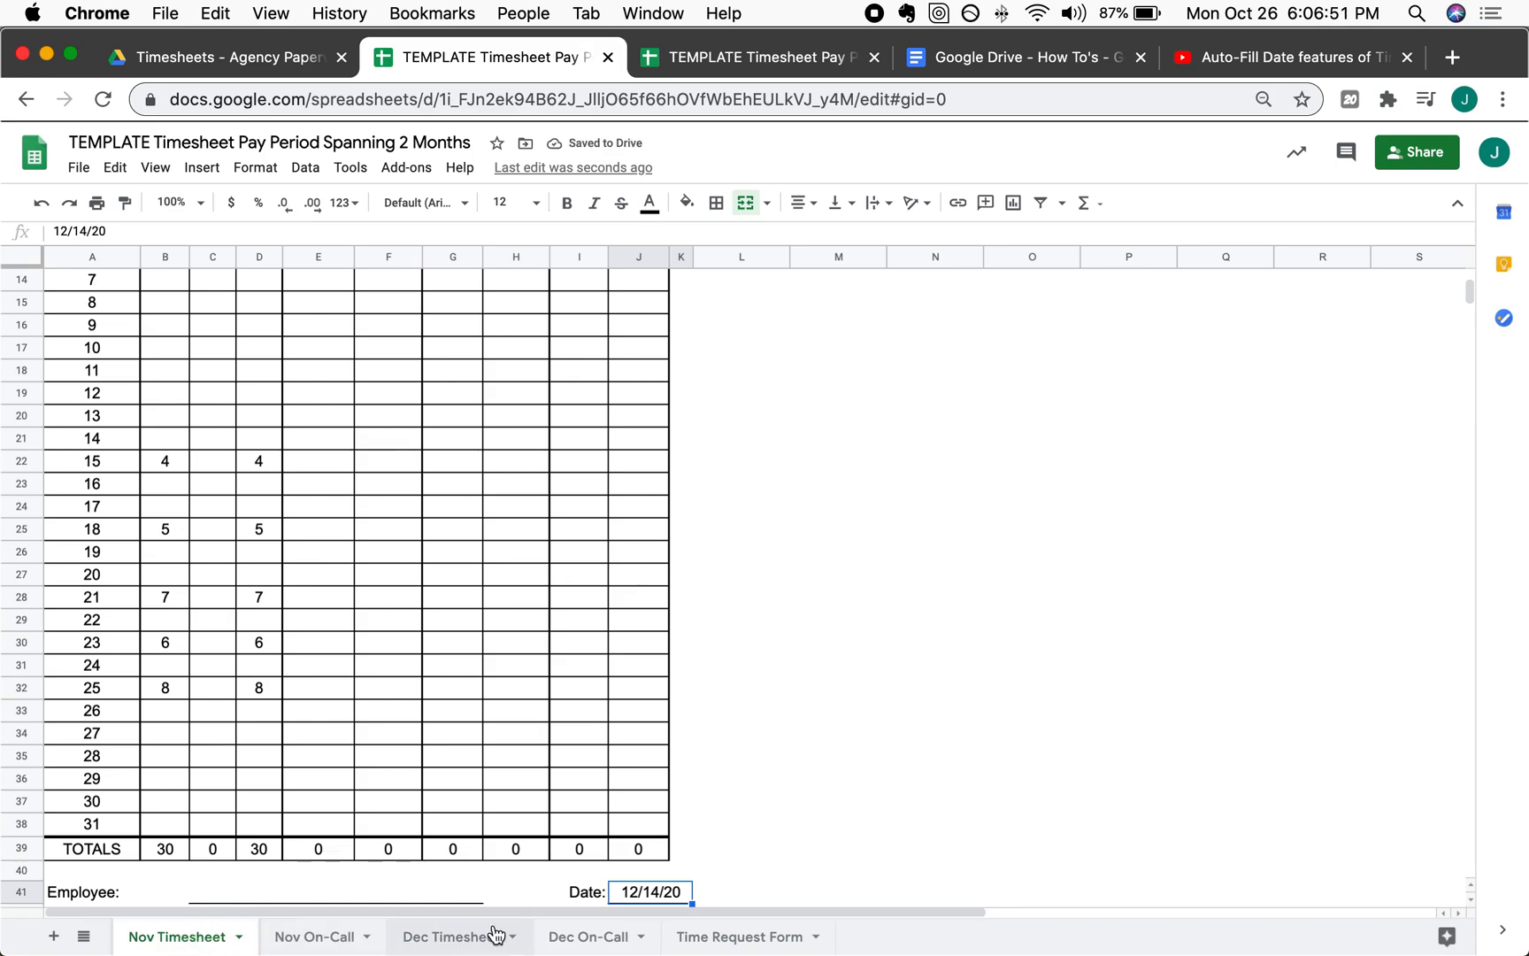
- Examine the formulas behind the From, Date, Month/Year and staff signature date fields on the Nov On-Call sheet
{"action": "left_click", "coordinate": [314, 941]}
{"action": "scroll", "coordinate": [398, 464], "scroll_direction": "up", "scroll_amount": 3}
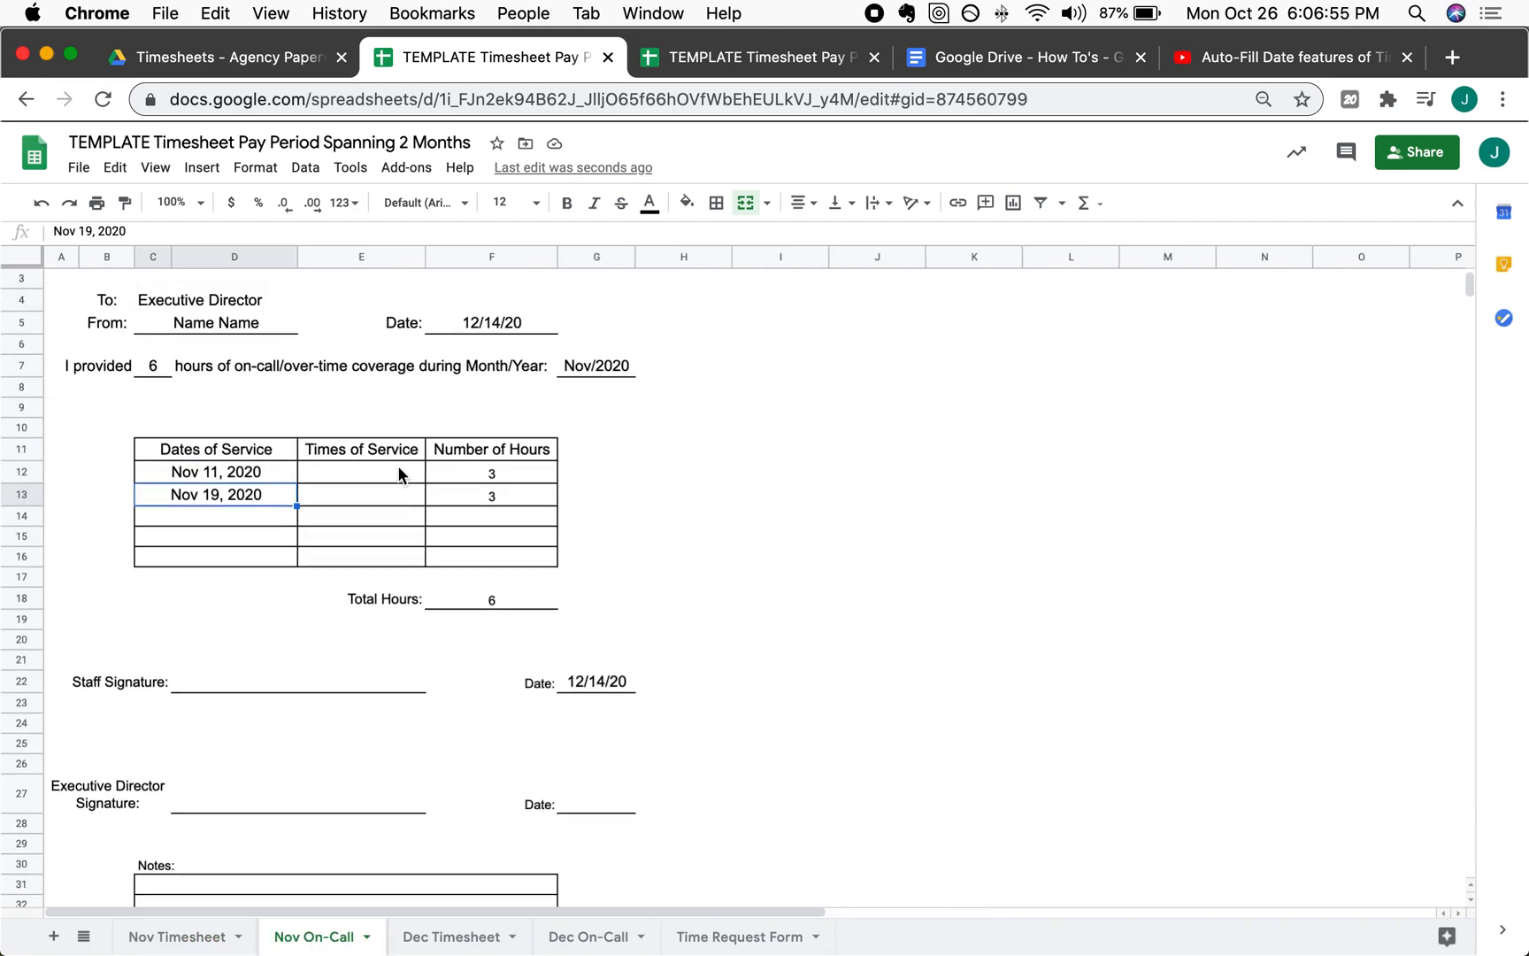
{"action": "left_click", "coordinate": [233, 410]}
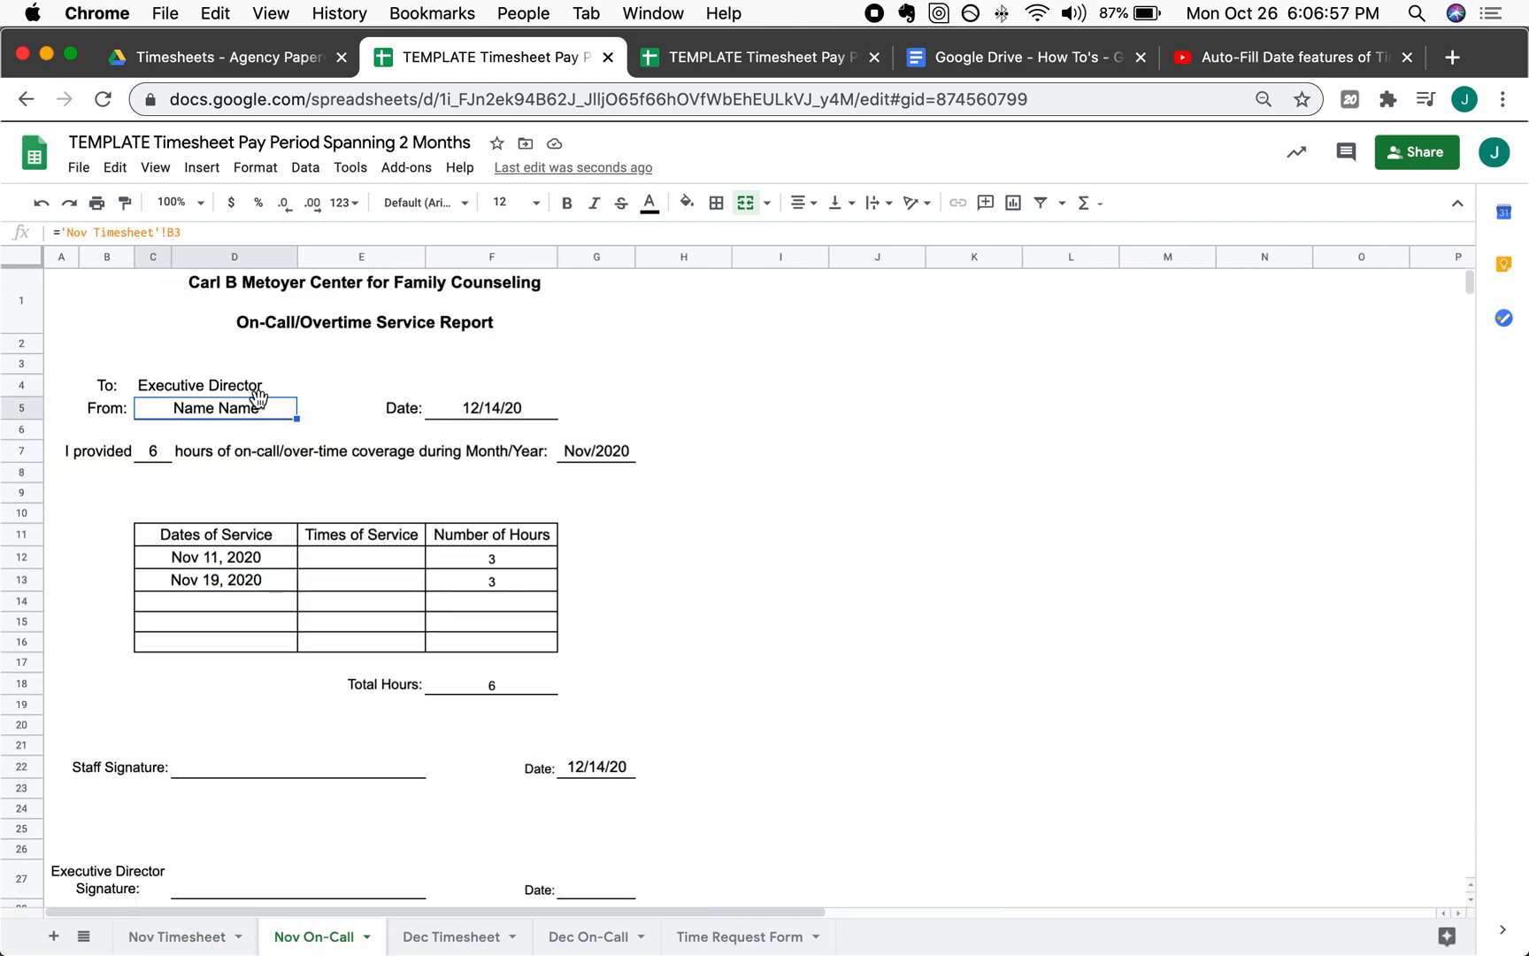
{"action": "left_click", "coordinate": [511, 412]}
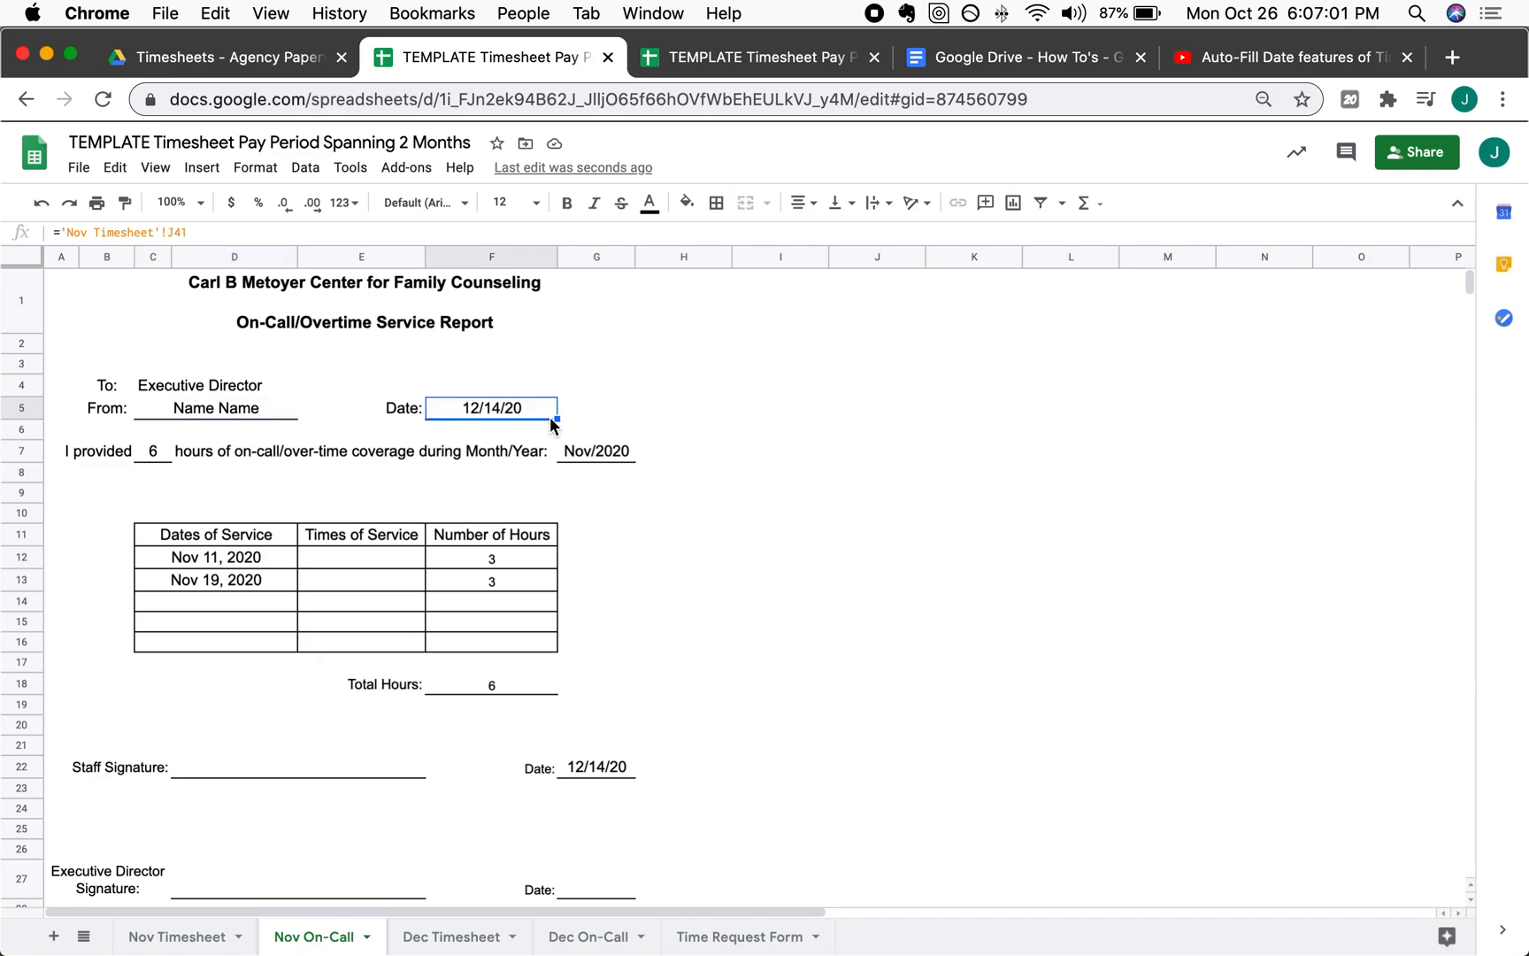
{"action": "left_click", "coordinate": [603, 452]}
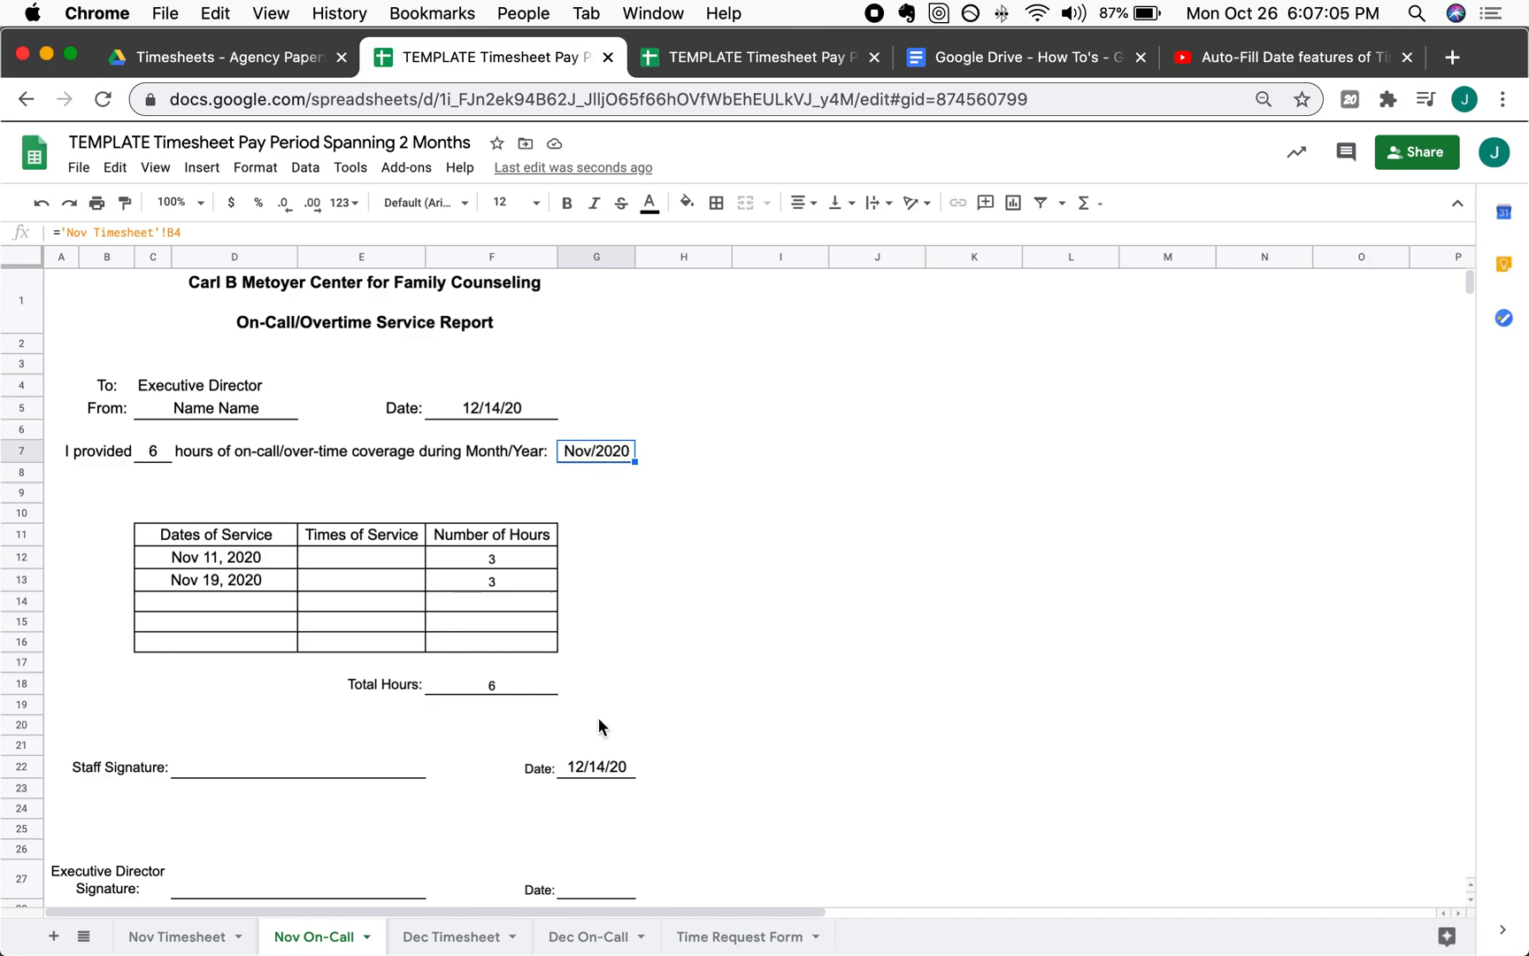
{"action": "left_click", "coordinate": [598, 766]}
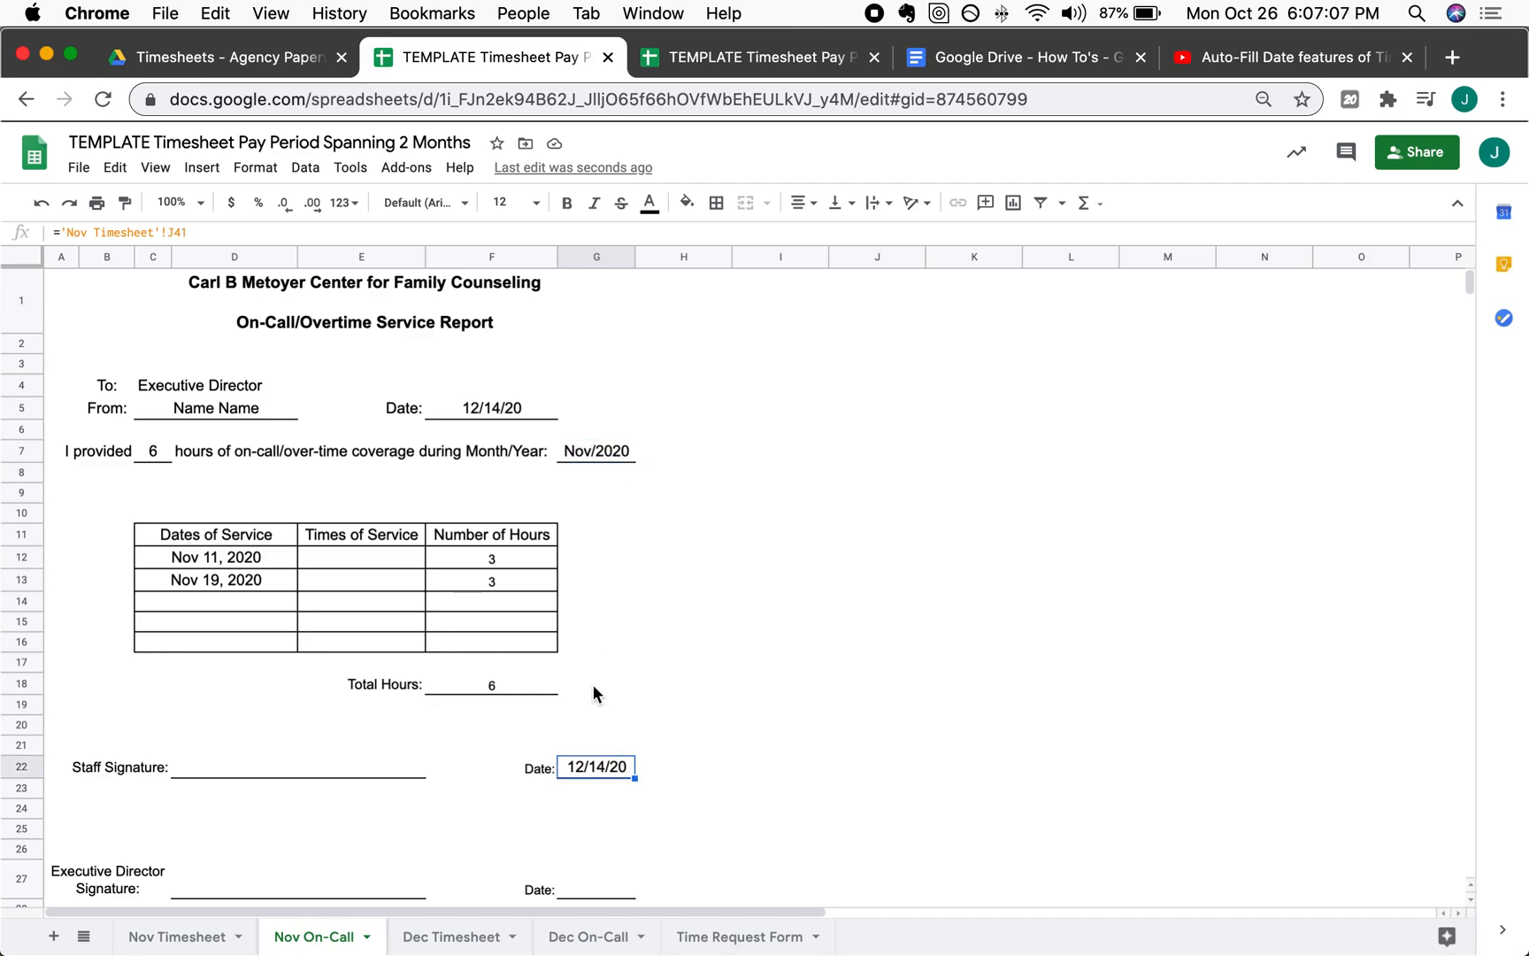
- Set the number of hours for Nov 11, 2020 to 0, then set it back to 3
{"action": "left_click", "coordinate": [518, 556]}
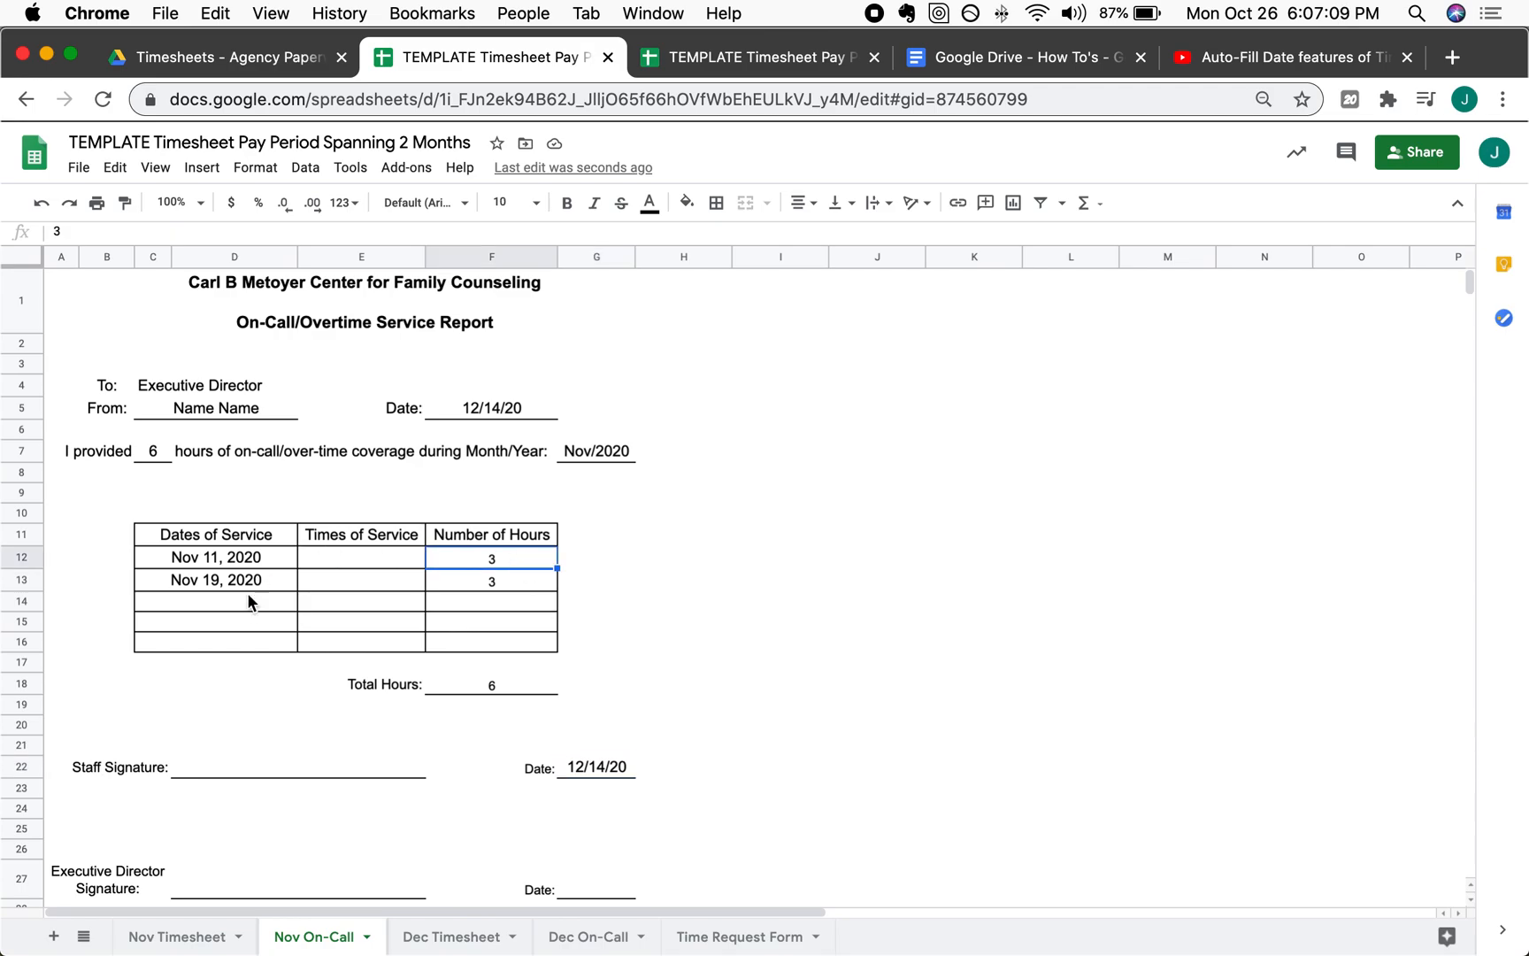
{"action": "key", "text": "Up"}
{"action": "key", "text": "Up"}
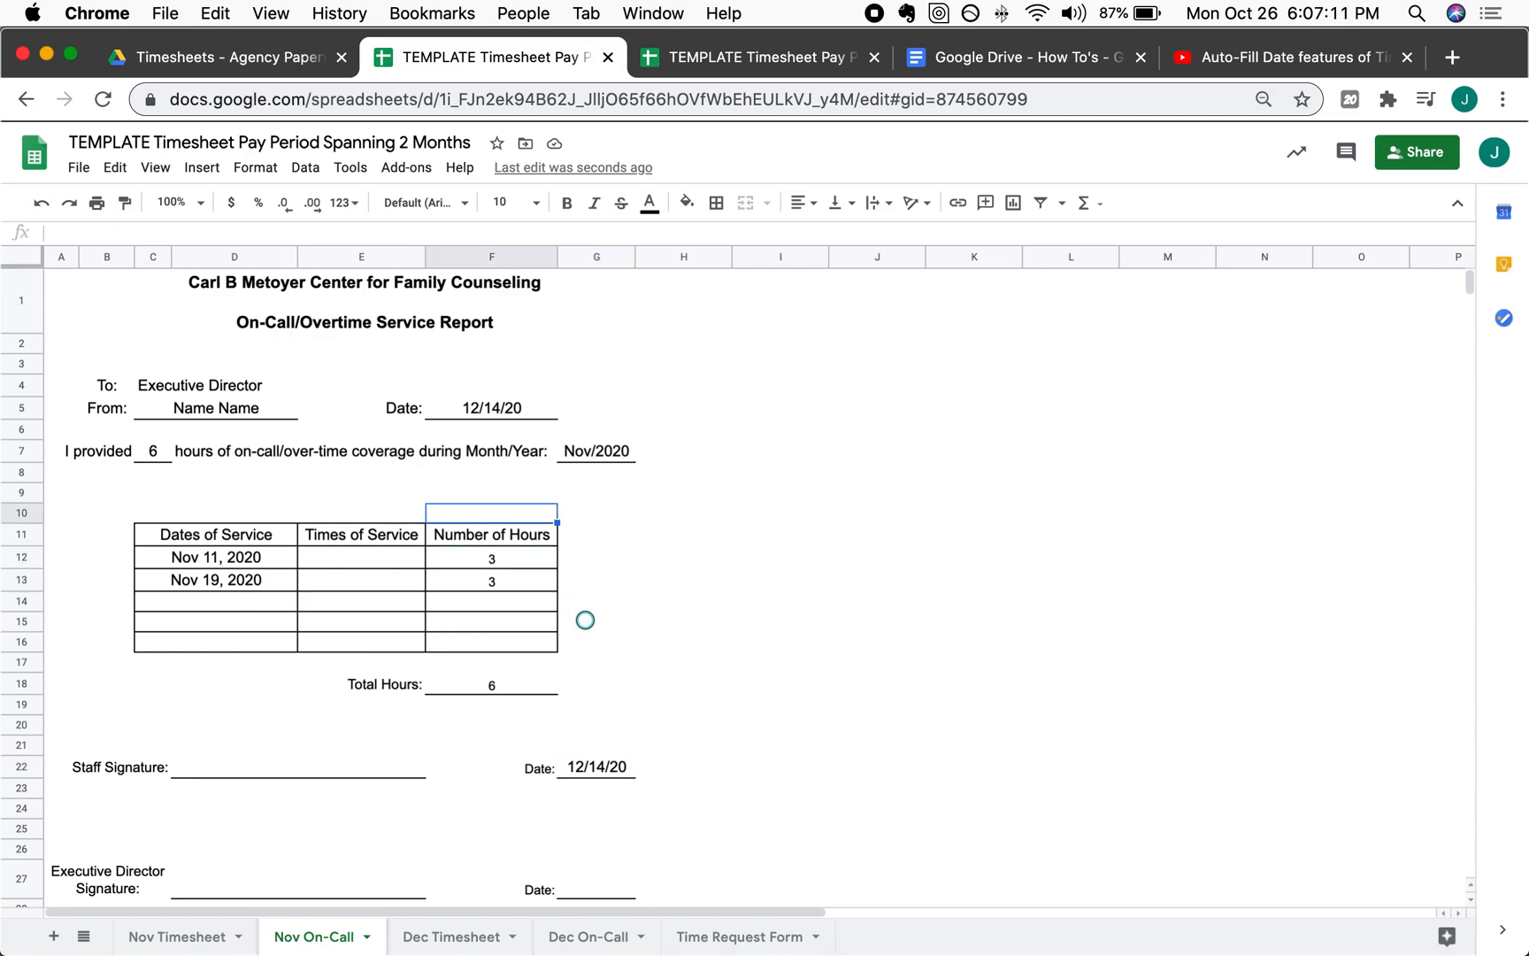
{"action": "left_click", "coordinate": [522, 558]}
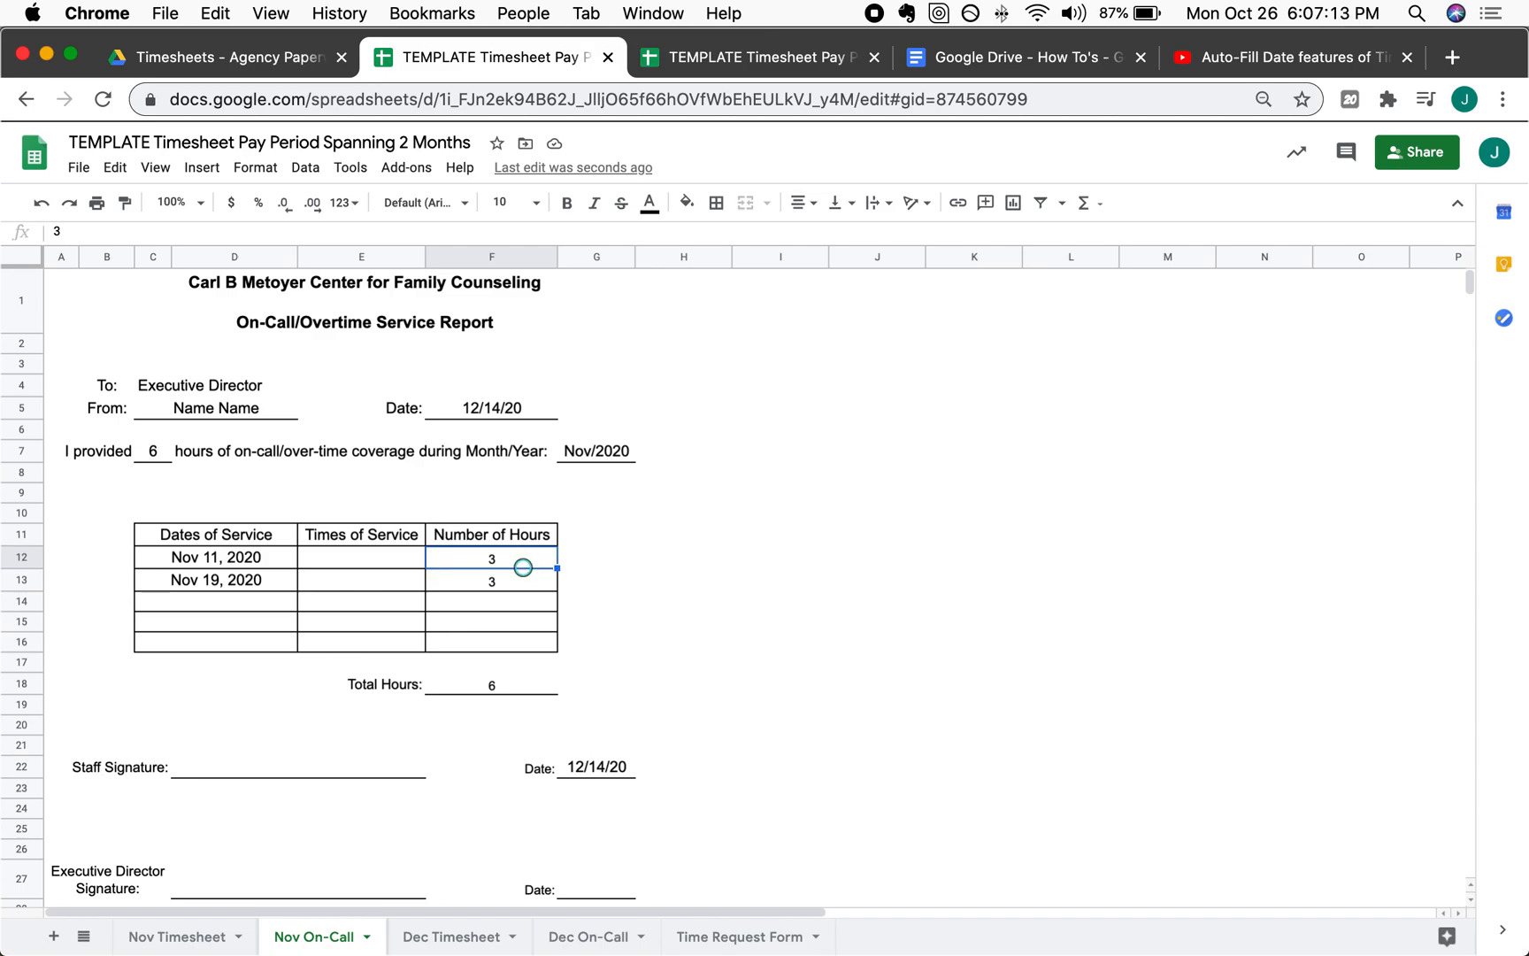
{"action": "type", "text": "0"}
{"action": "key", "text": "Return"}
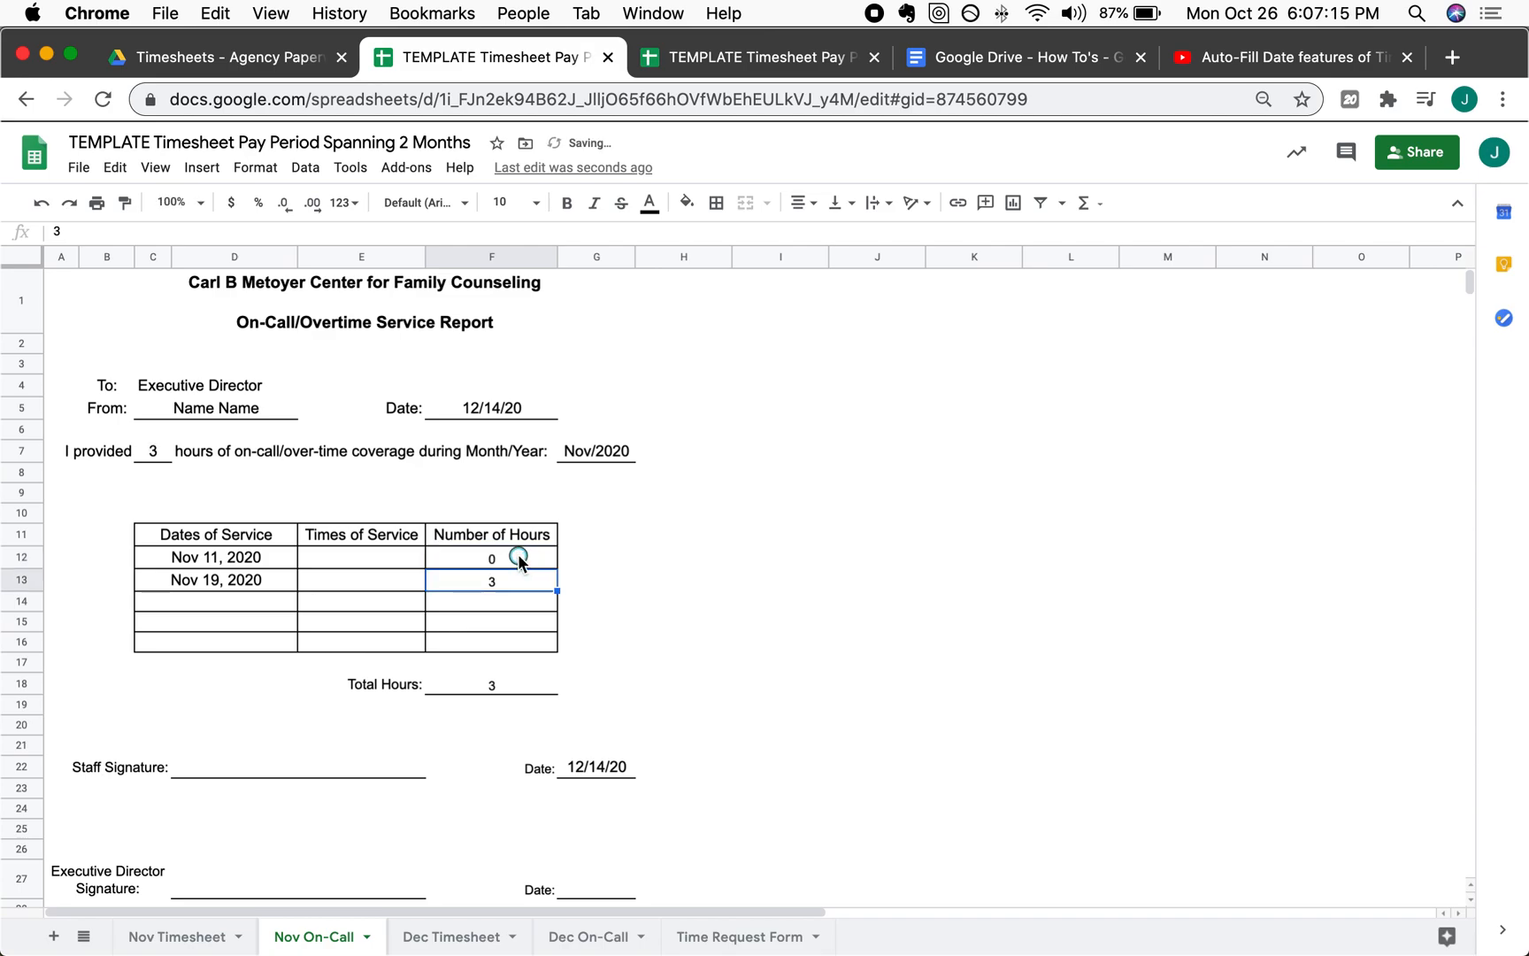
{"action": "left_click", "coordinate": [522, 560]}
{"action": "type", "text": "3"}
{"action": "key", "text": "Return"}
- Enter 3 hours in the third service row and inspect the formulas for Total Hours and the hours provided
{"action": "left_click", "coordinate": [503, 683]}
{"action": "left_click", "coordinate": [493, 599]}
{"action": "type", "text": "3"}
{"action": "key", "text": "Return"}
{"action": "left_click", "coordinate": [494, 686]}
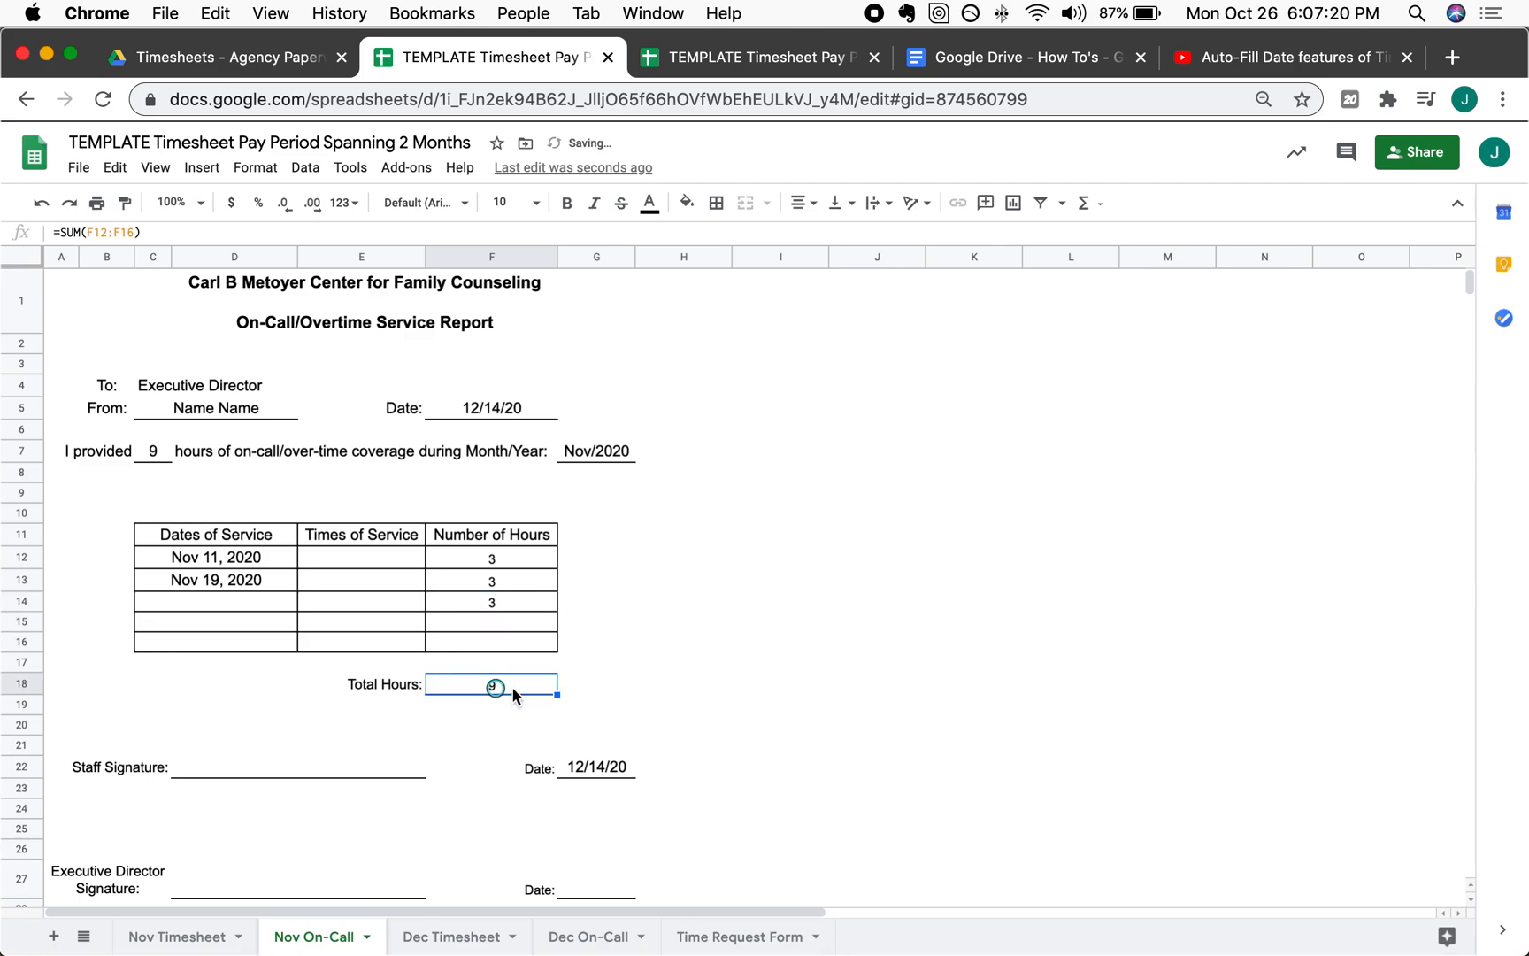
{"action": "left_click", "coordinate": [154, 449]}
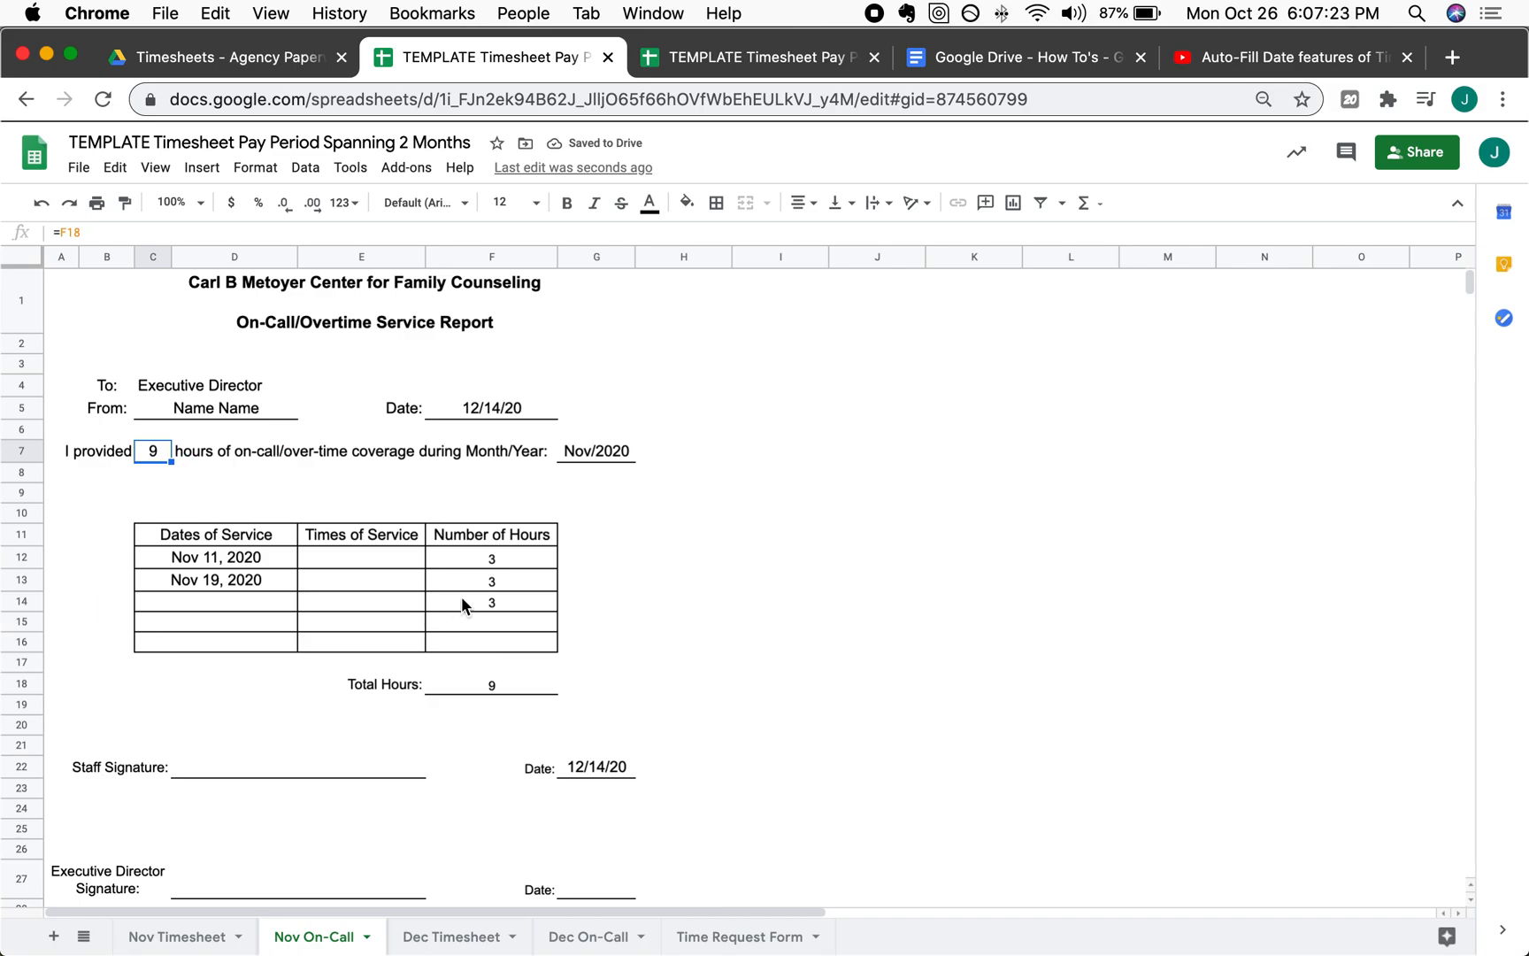
- Clear the Number of Hours entries in the first three service rows and delete the Nov 19, 2020 date
{"action": "left_click_drag", "start_coordinate": [513, 550], "coordinate": [516, 604]}
{"action": "key", "text": "Delete"}
{"action": "left_click", "coordinate": [508, 580]}
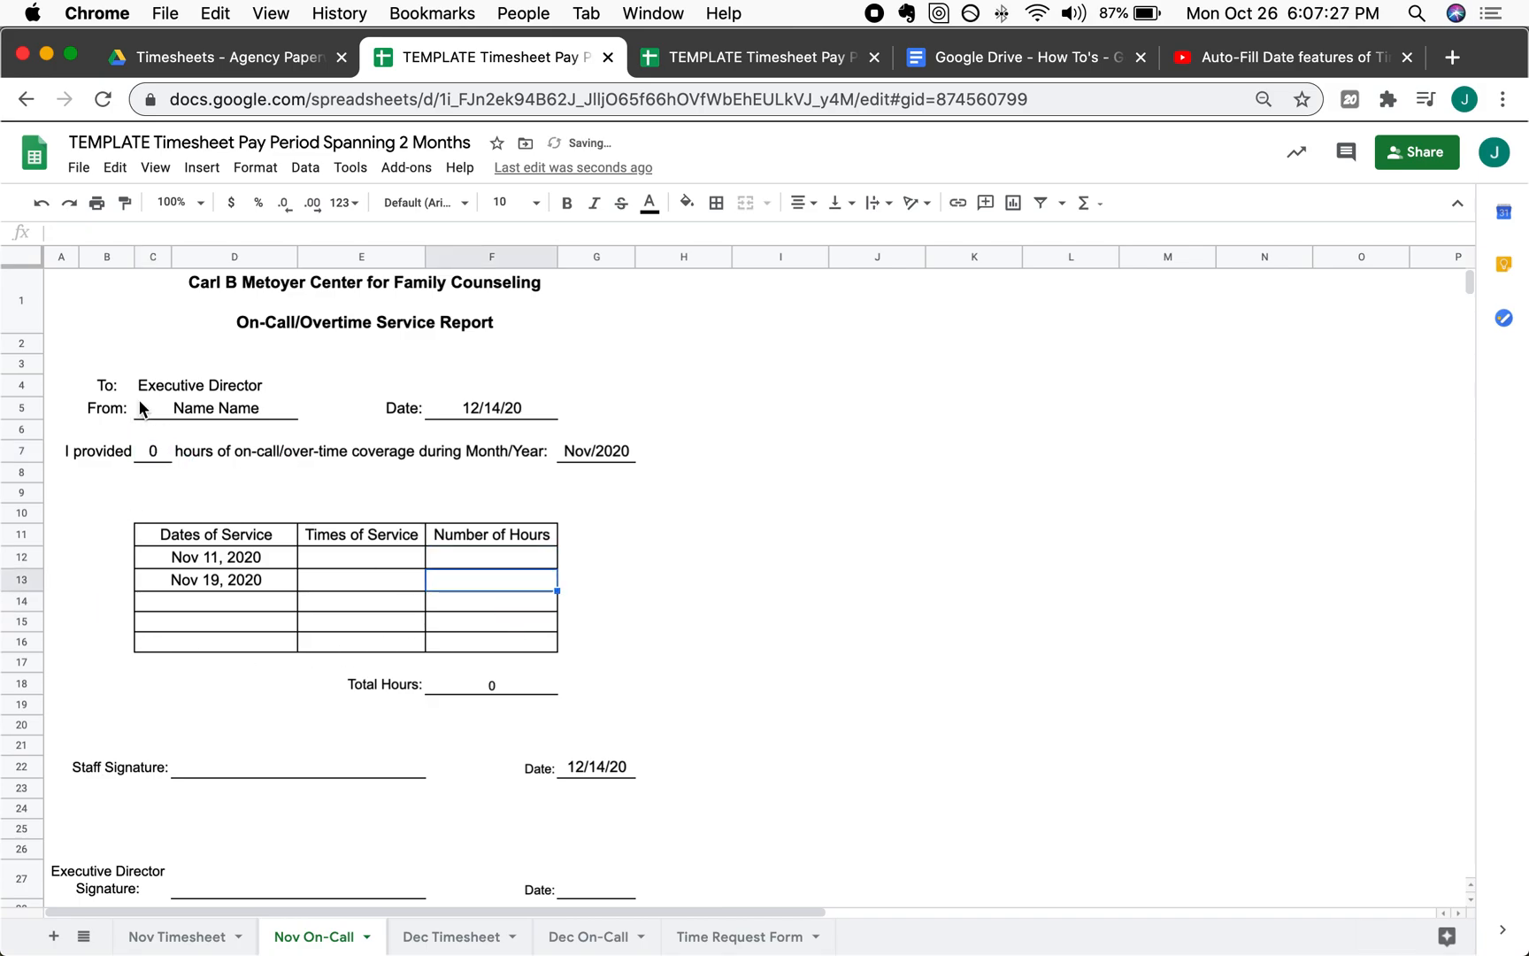
{"action": "left_click", "coordinate": [238, 581]}
{"action": "key", "text": "Delete"}
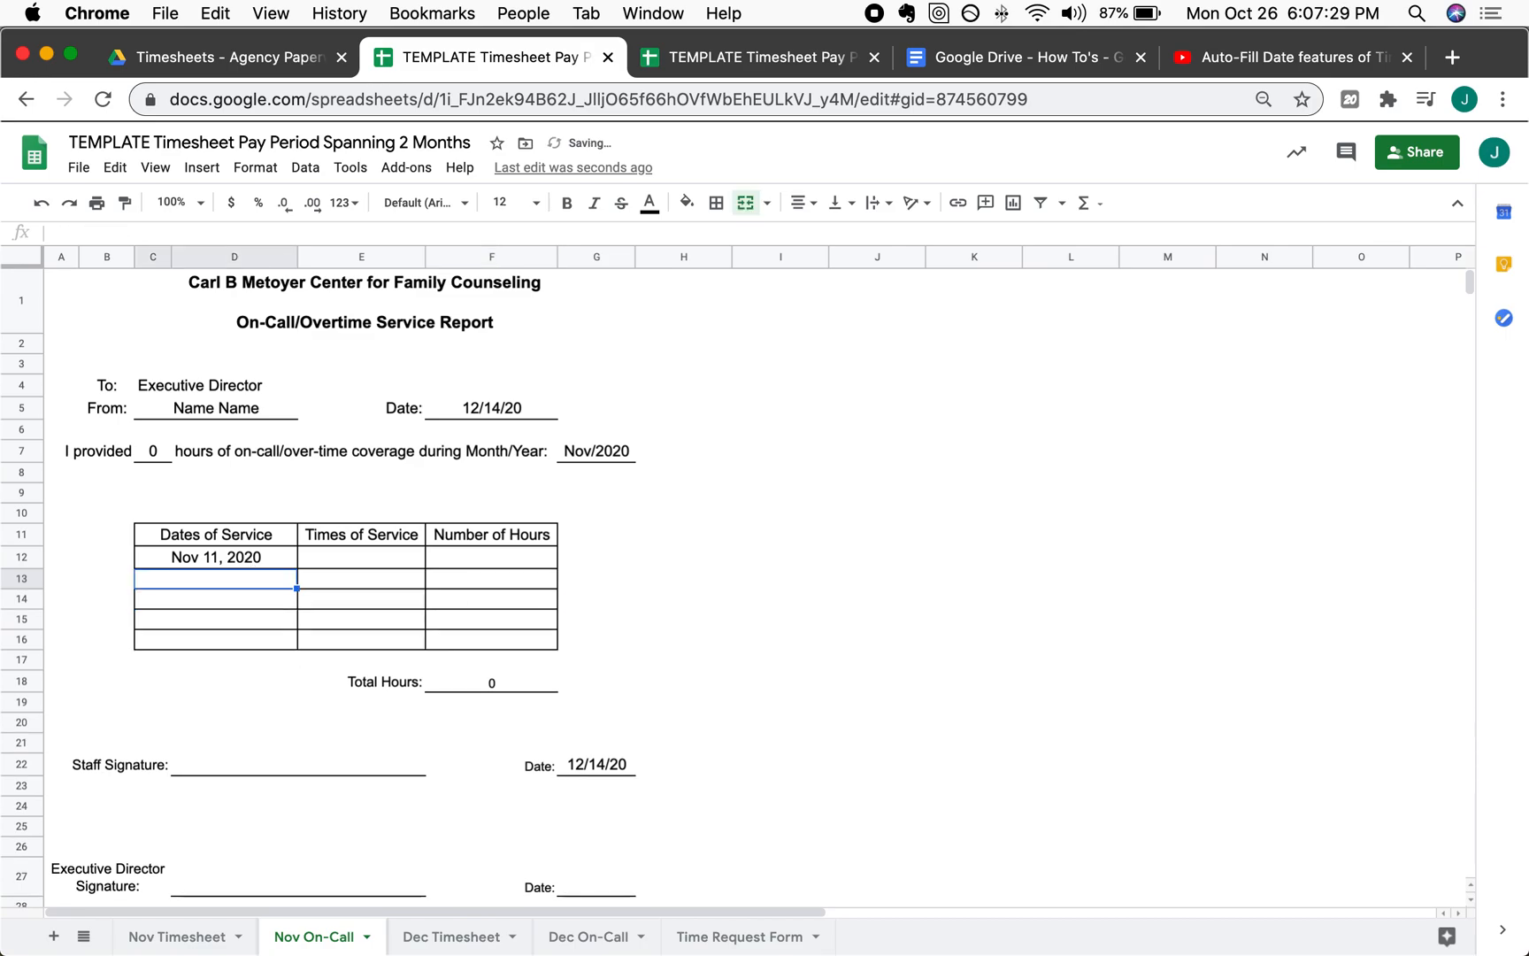
- Delete the Nov 11, 2020 date of service, then undo the deletion
{"action": "left_click", "coordinate": [256, 555]}
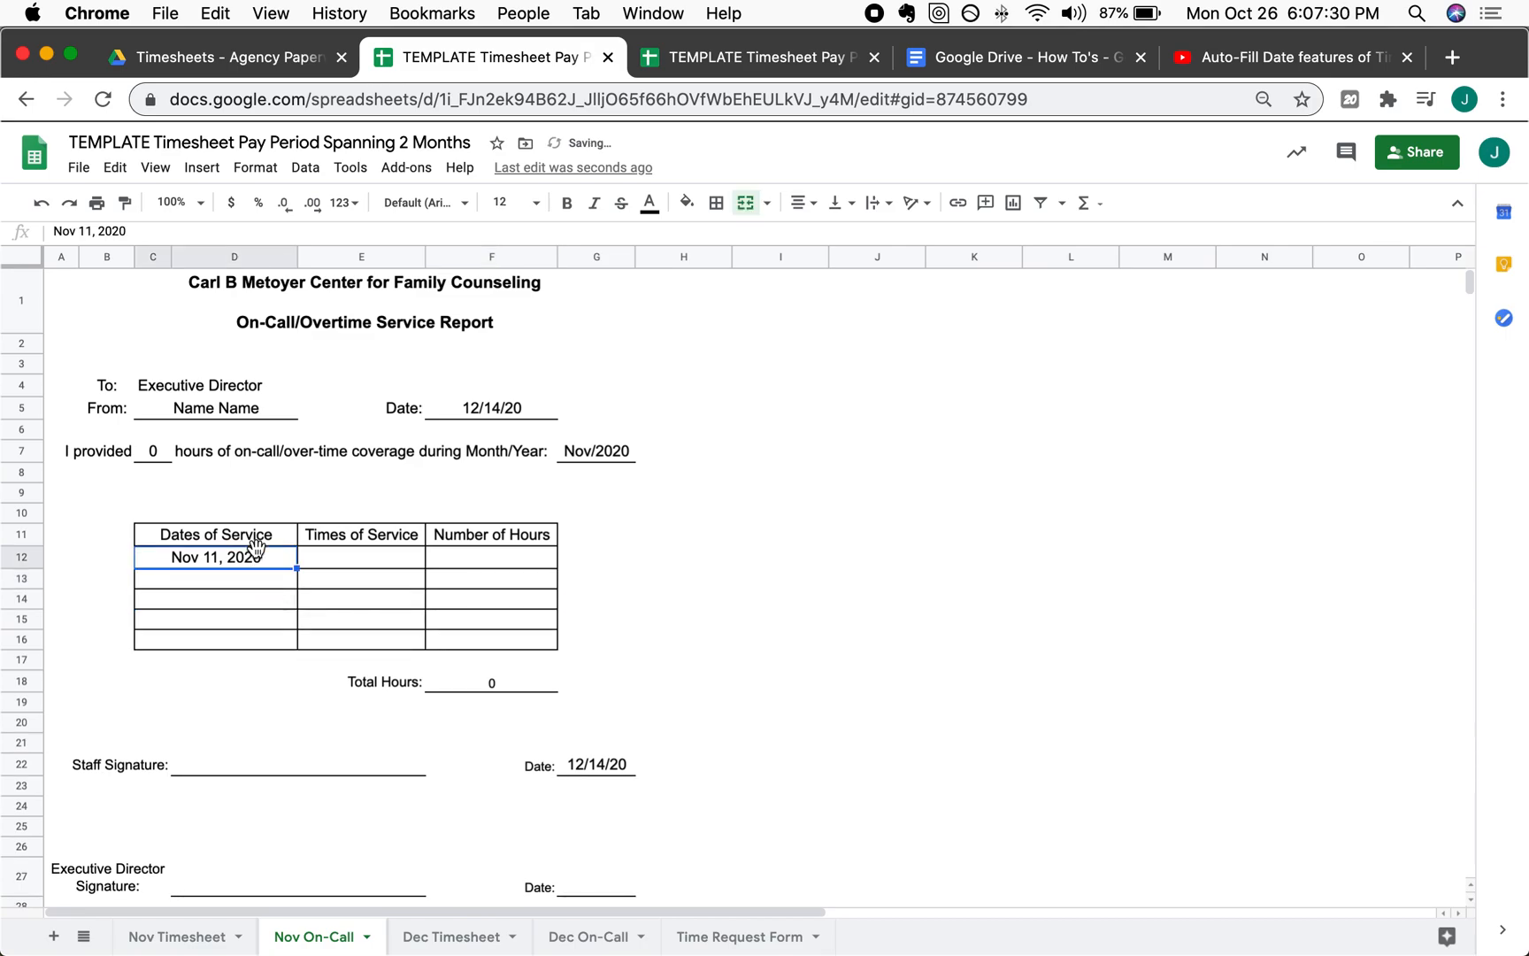
{"action": "key", "text": "Delete"}
{"action": "left_click", "coordinate": [268, 612]}
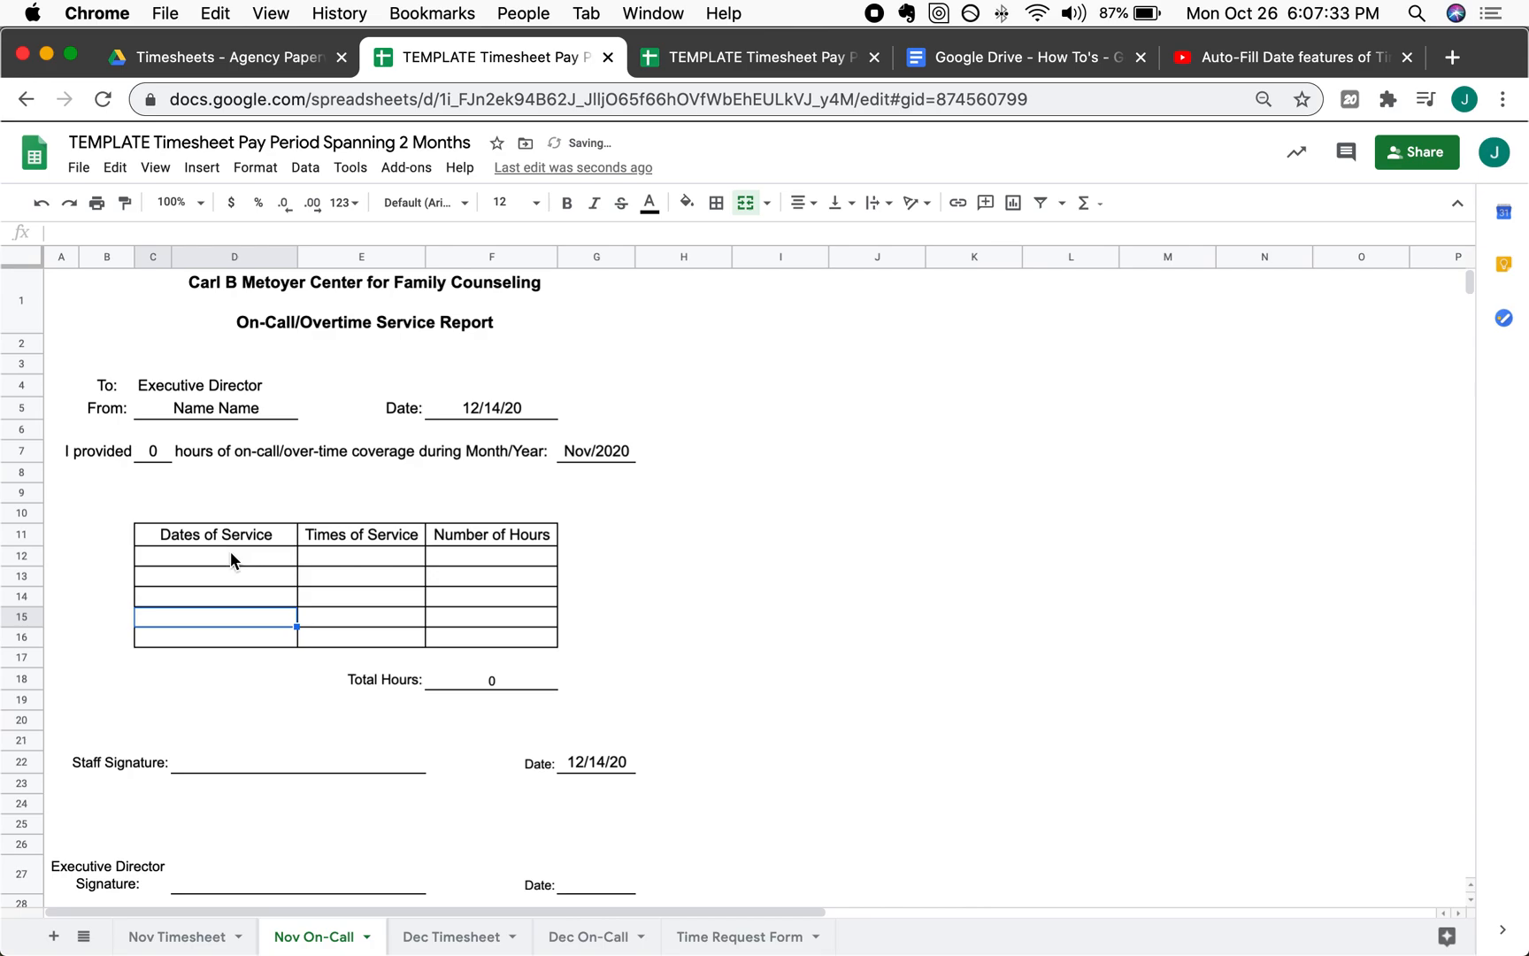
{"action": "left_click", "coordinate": [231, 552]}
{"action": "left_click", "coordinate": [252, 600]}
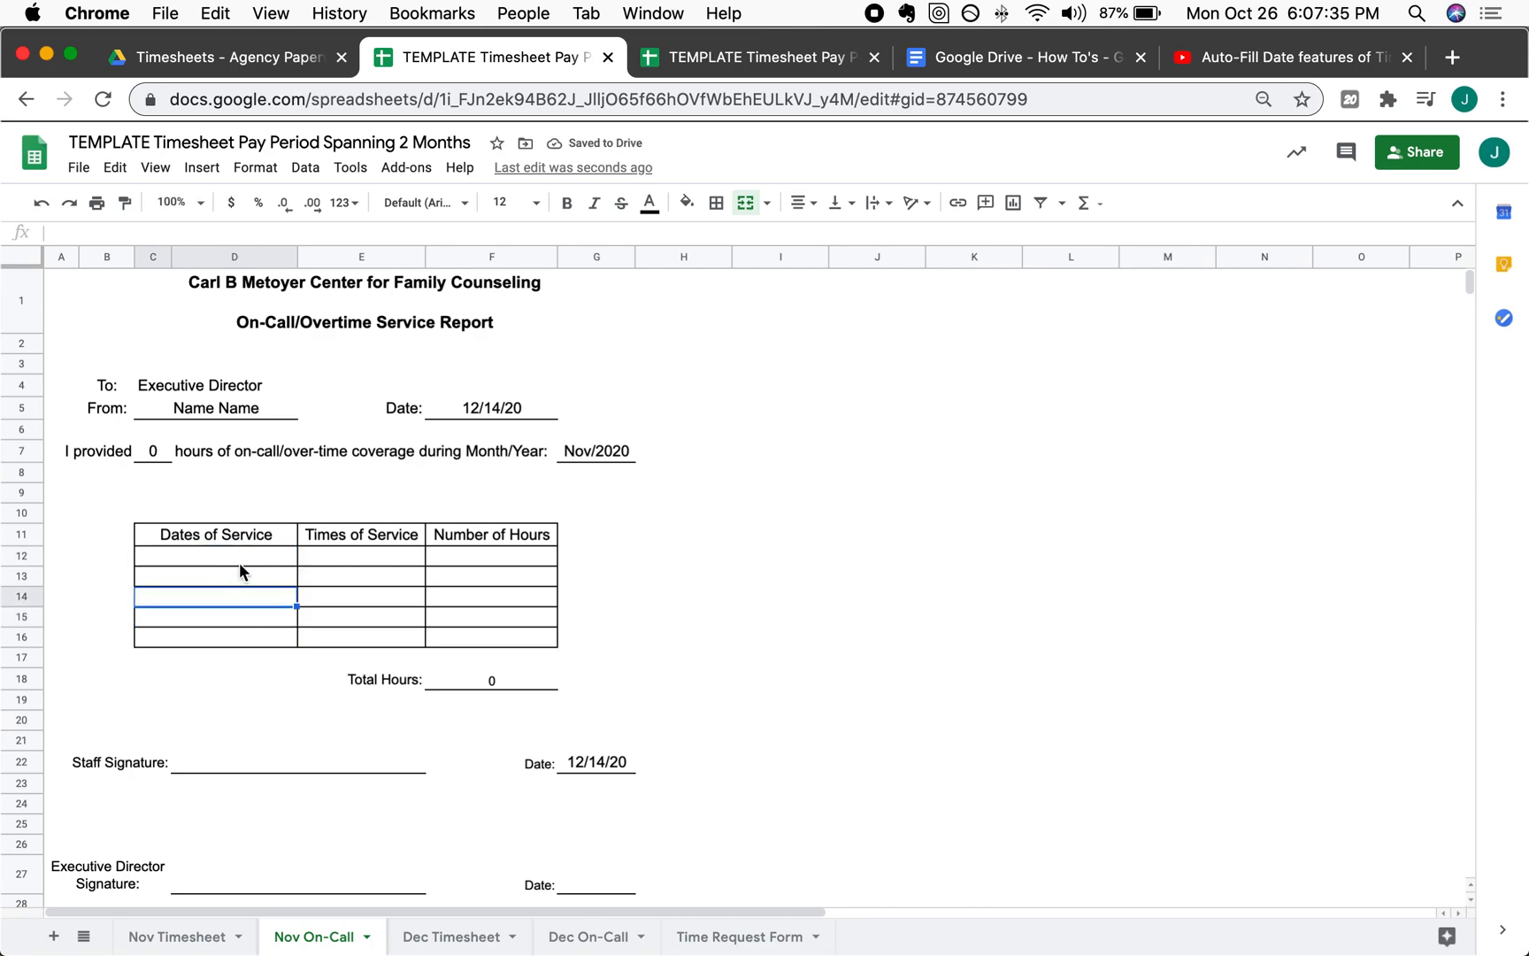
{"action": "left_click", "coordinate": [235, 554]}
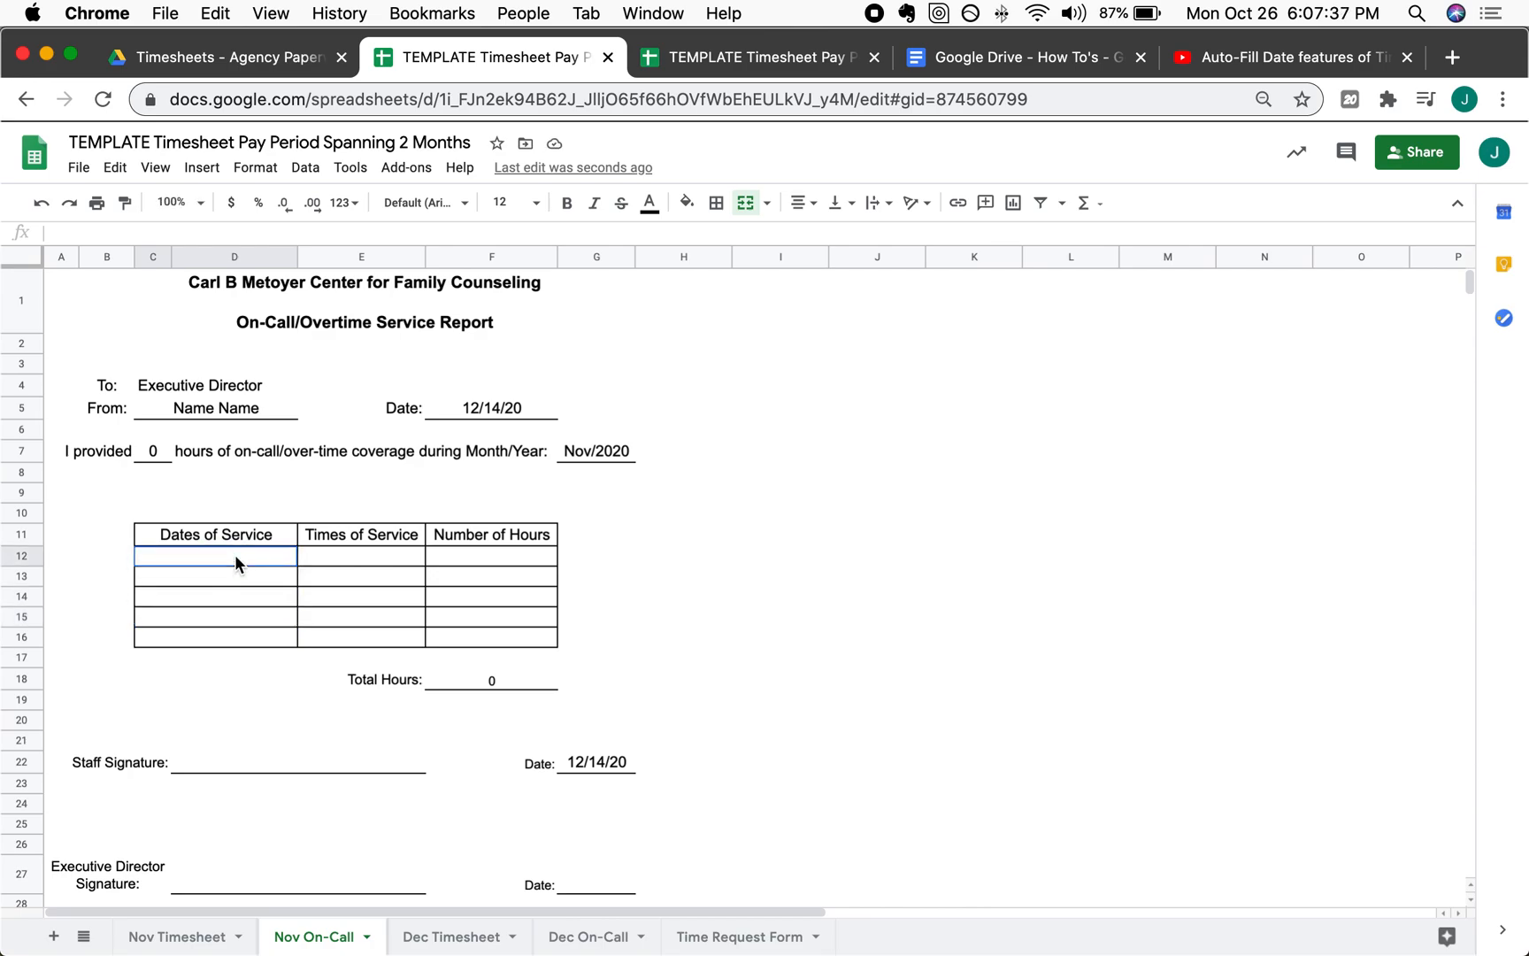
{"action": "key", "text": "super+z"}
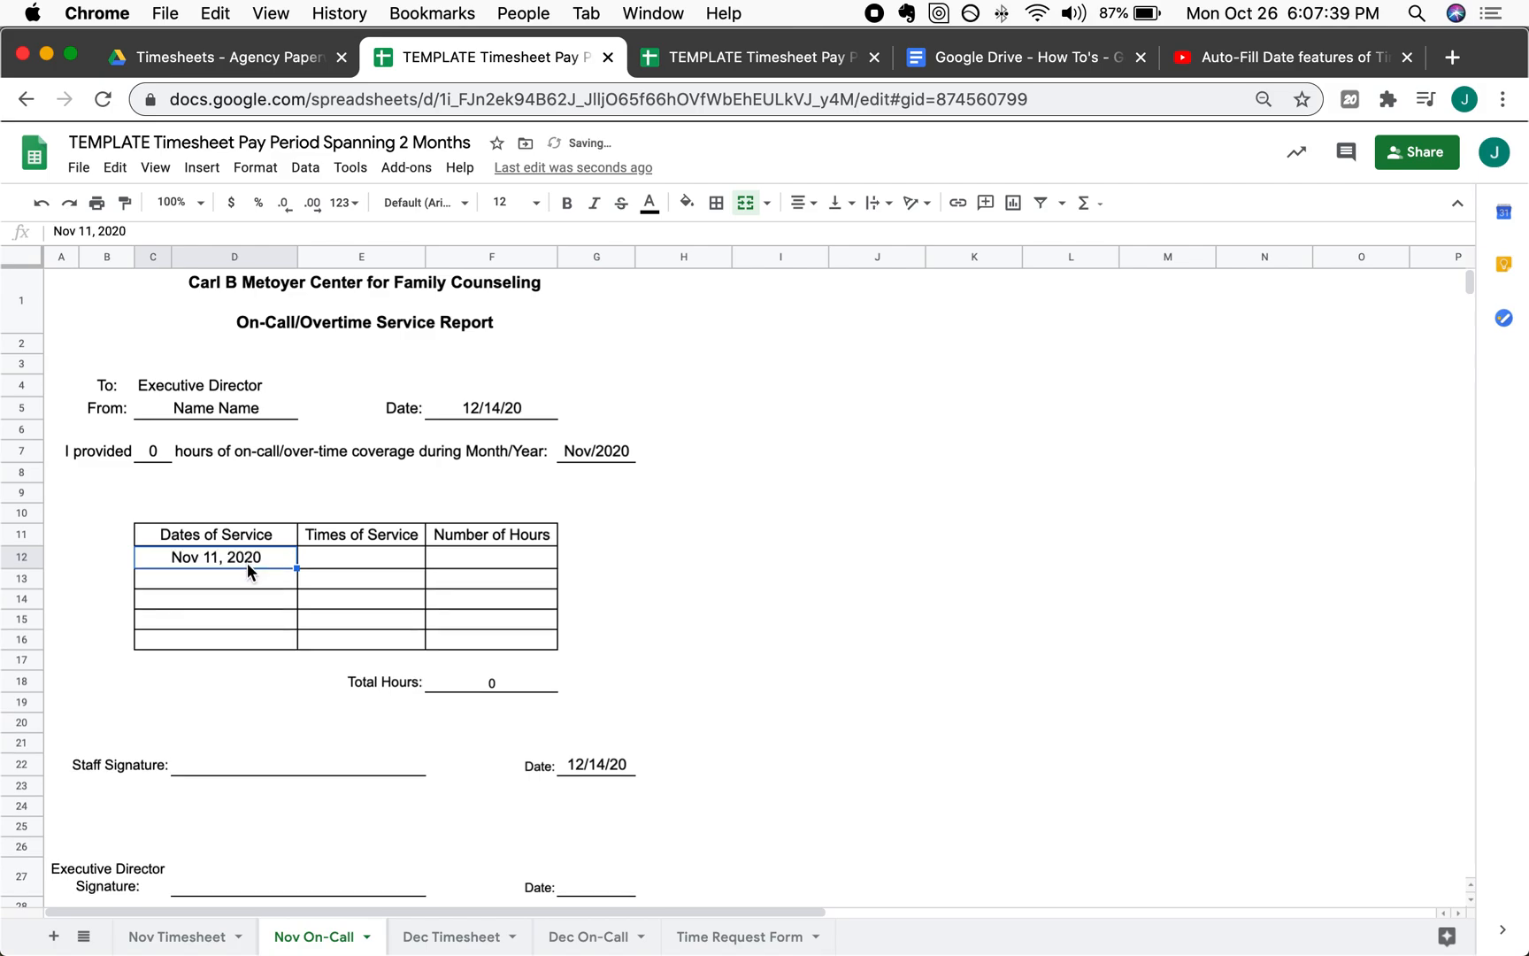
- Open and dismiss the calendar for the first date of service, then review the Nov Timesheet sheet's header, hours and signature date
{"action": "double_click", "coordinate": [247, 561]}
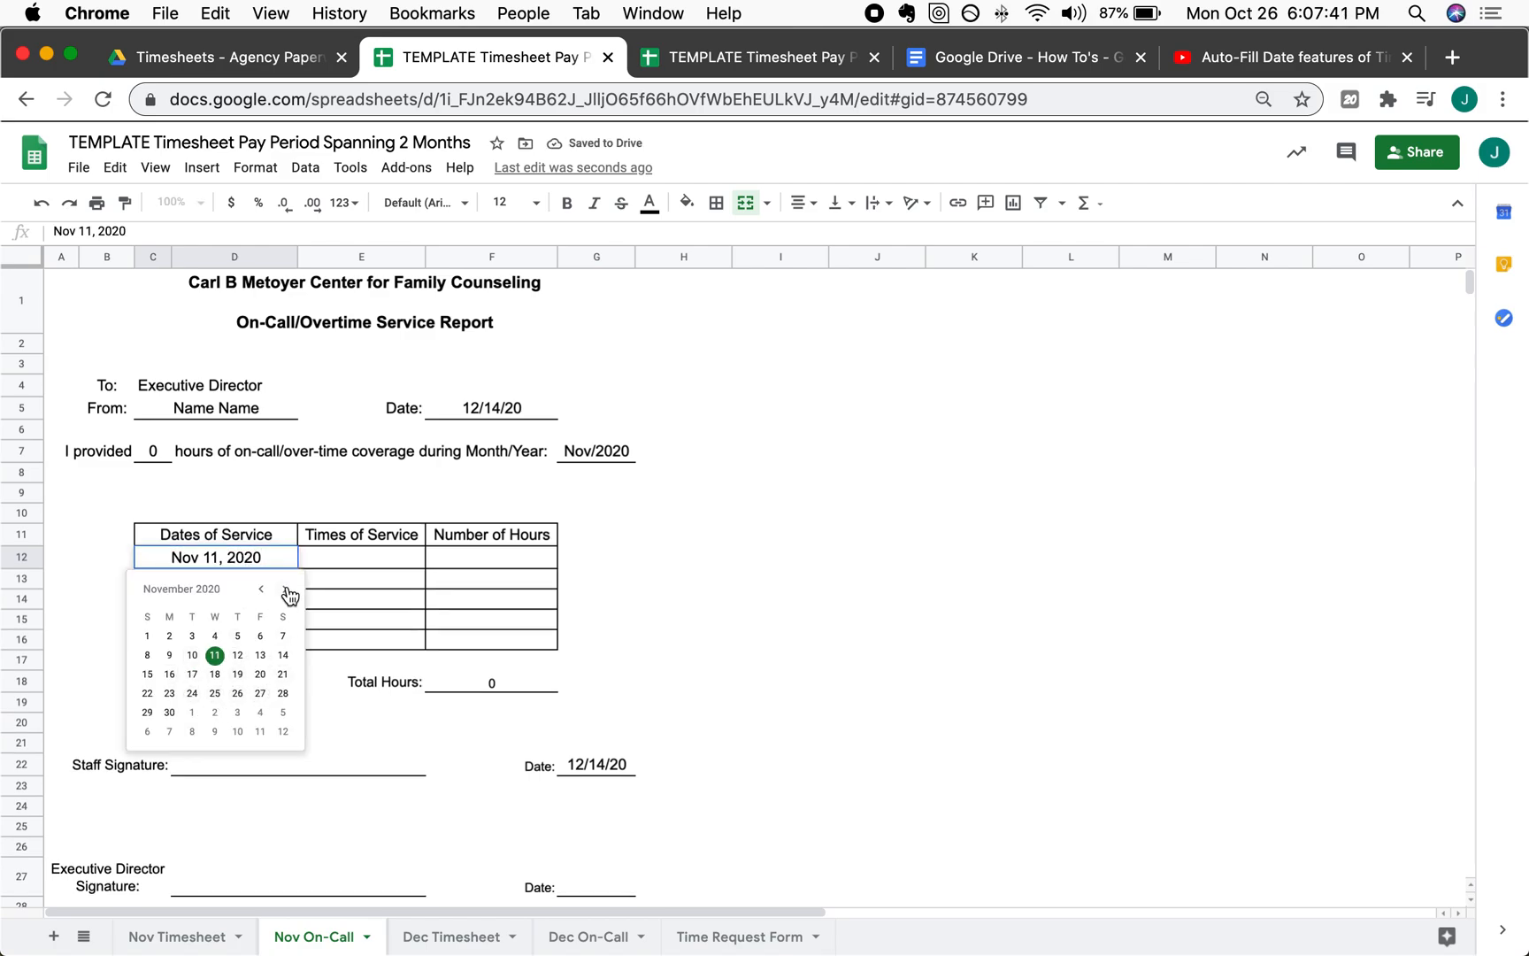
{"action": "key", "text": "Escape"}
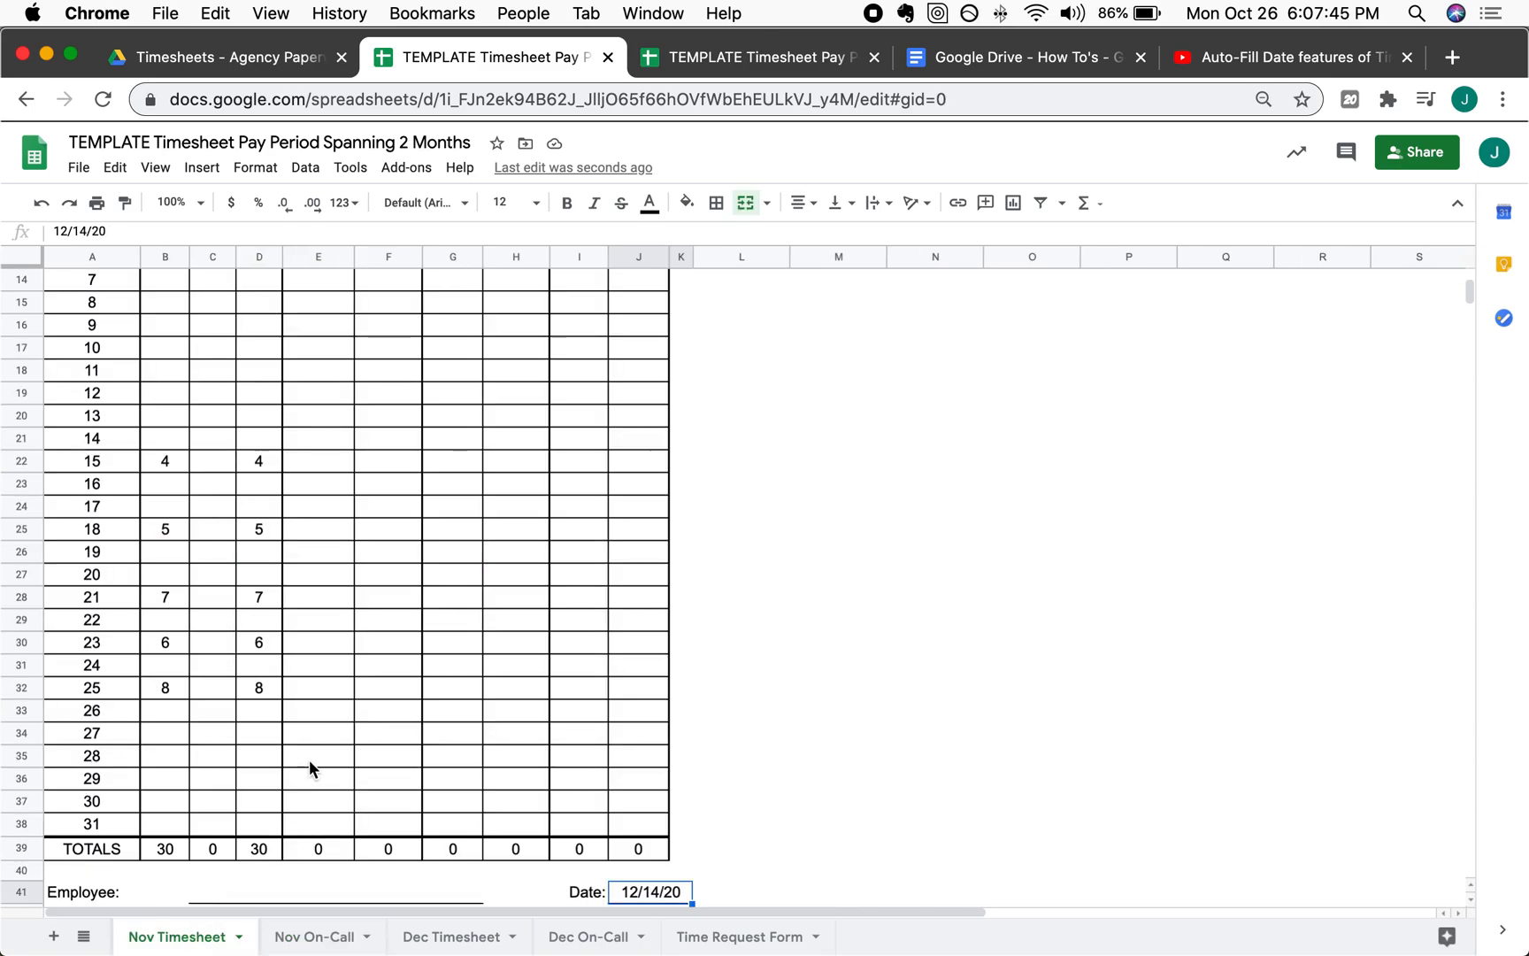
{"action": "scroll", "coordinate": [310, 758], "scroll_direction": "up", "scroll_amount": 5}
{"action": "scroll", "coordinate": [310, 757], "scroll_direction": "down", "scroll_amount": 2}
{"action": "scroll", "coordinate": [310, 767], "scroll_direction": "up", "scroll_amount": 1}
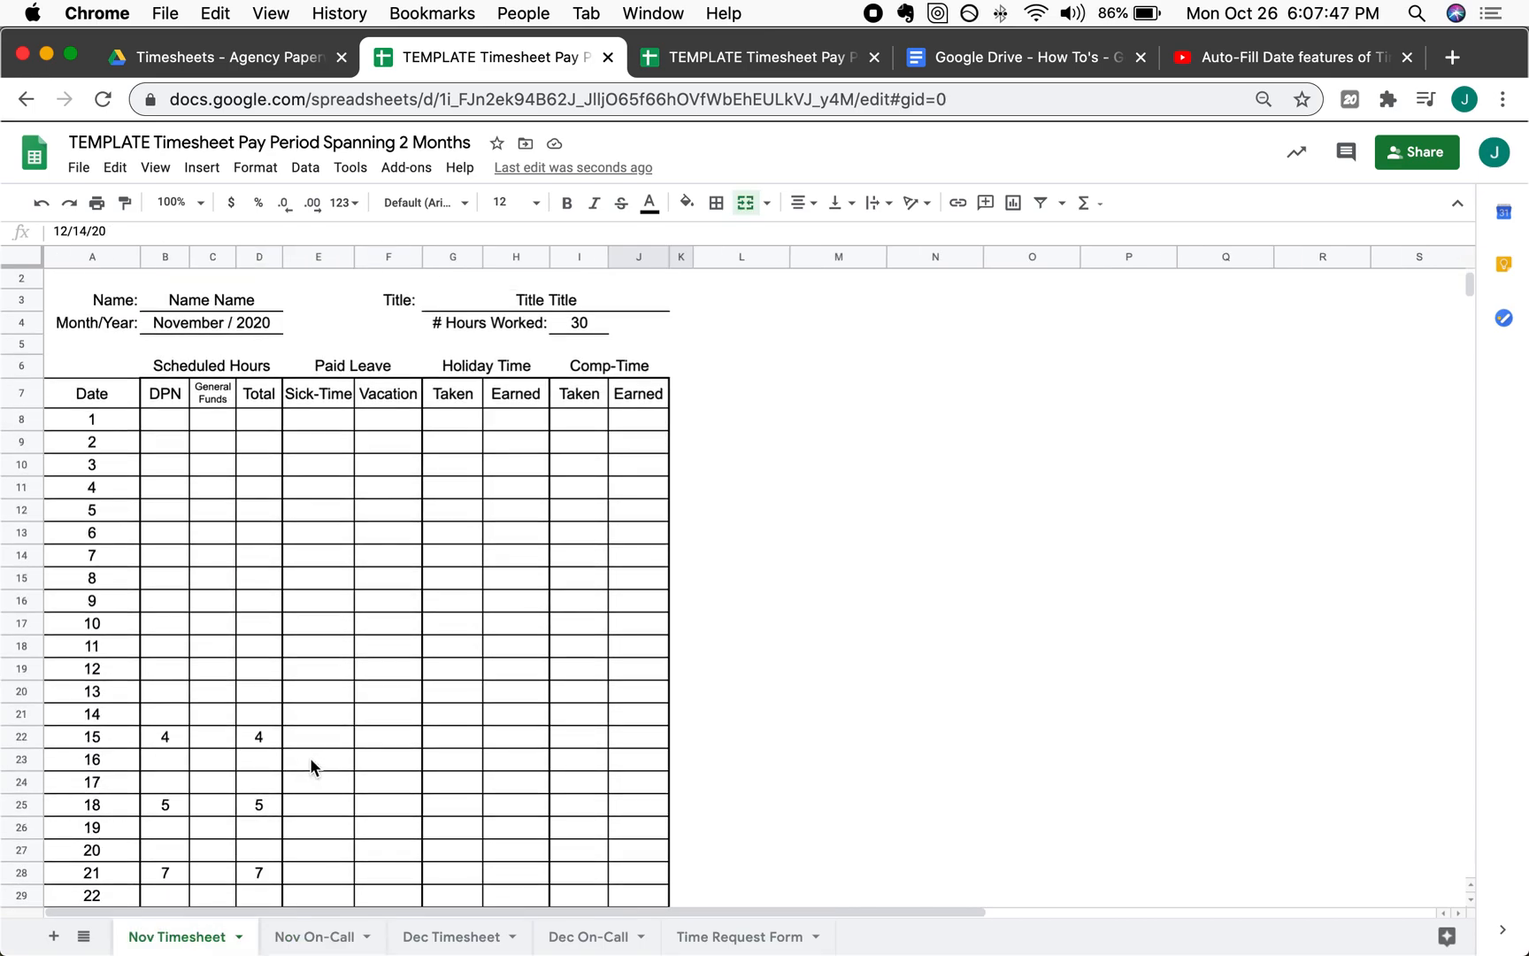
{"action": "scroll", "coordinate": [310, 766], "scroll_direction": "down", "scroll_amount": 6}
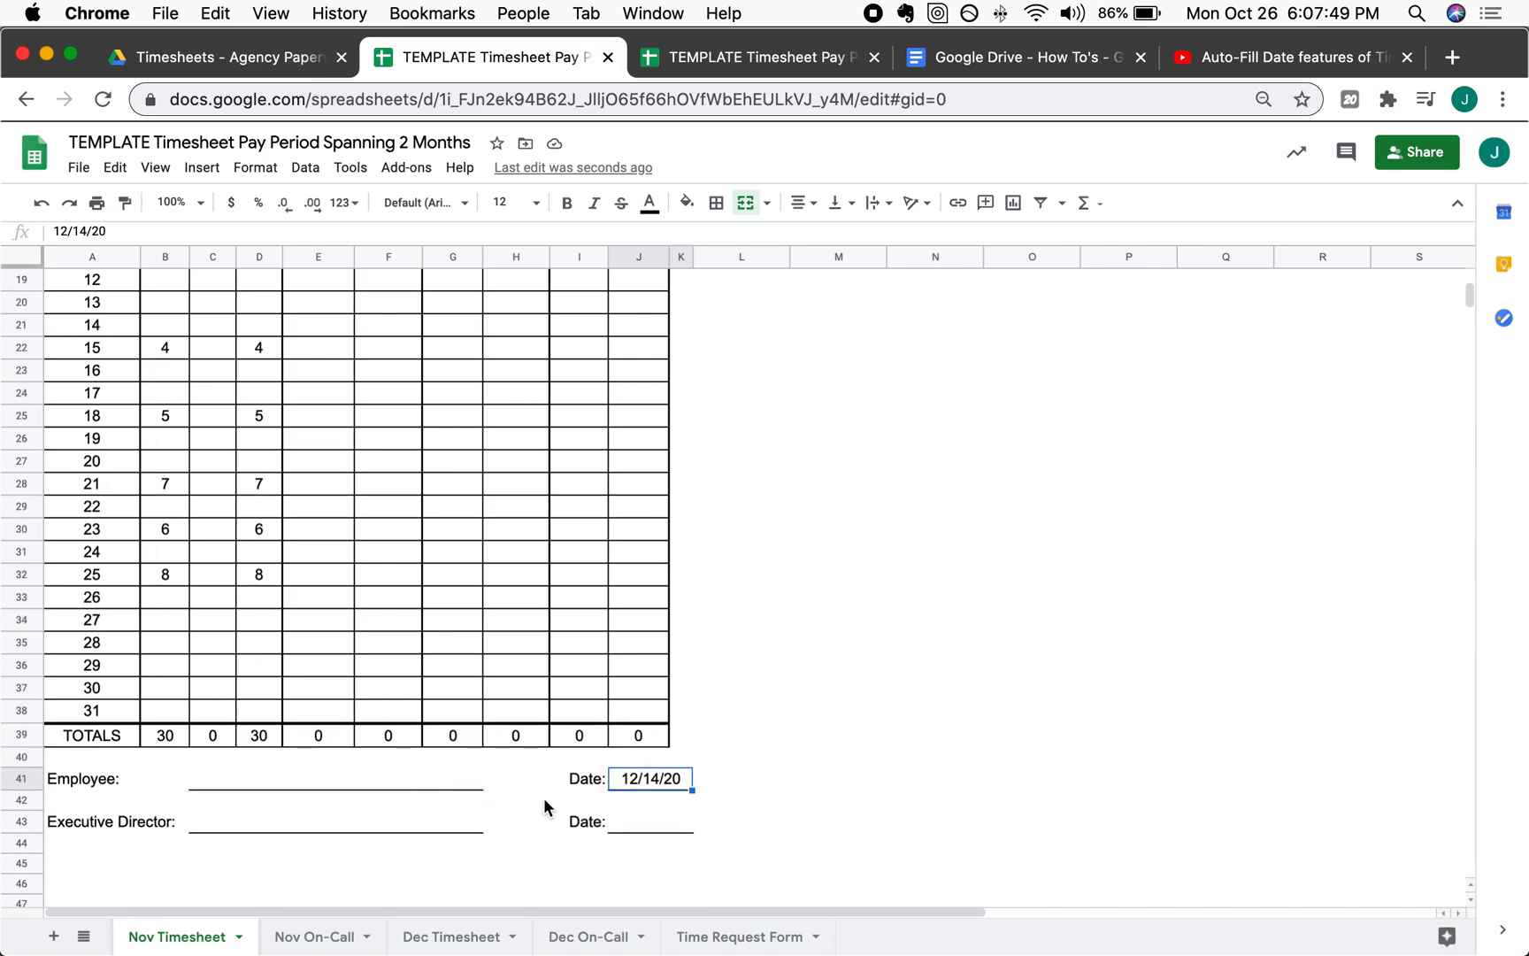
- On the Nov On-Call sheet, enter Nov 11, 2020 as the second date of service, then delete it again
{"action": "left_click", "coordinate": [316, 936]}
{"action": "left_click", "coordinate": [256, 577]}
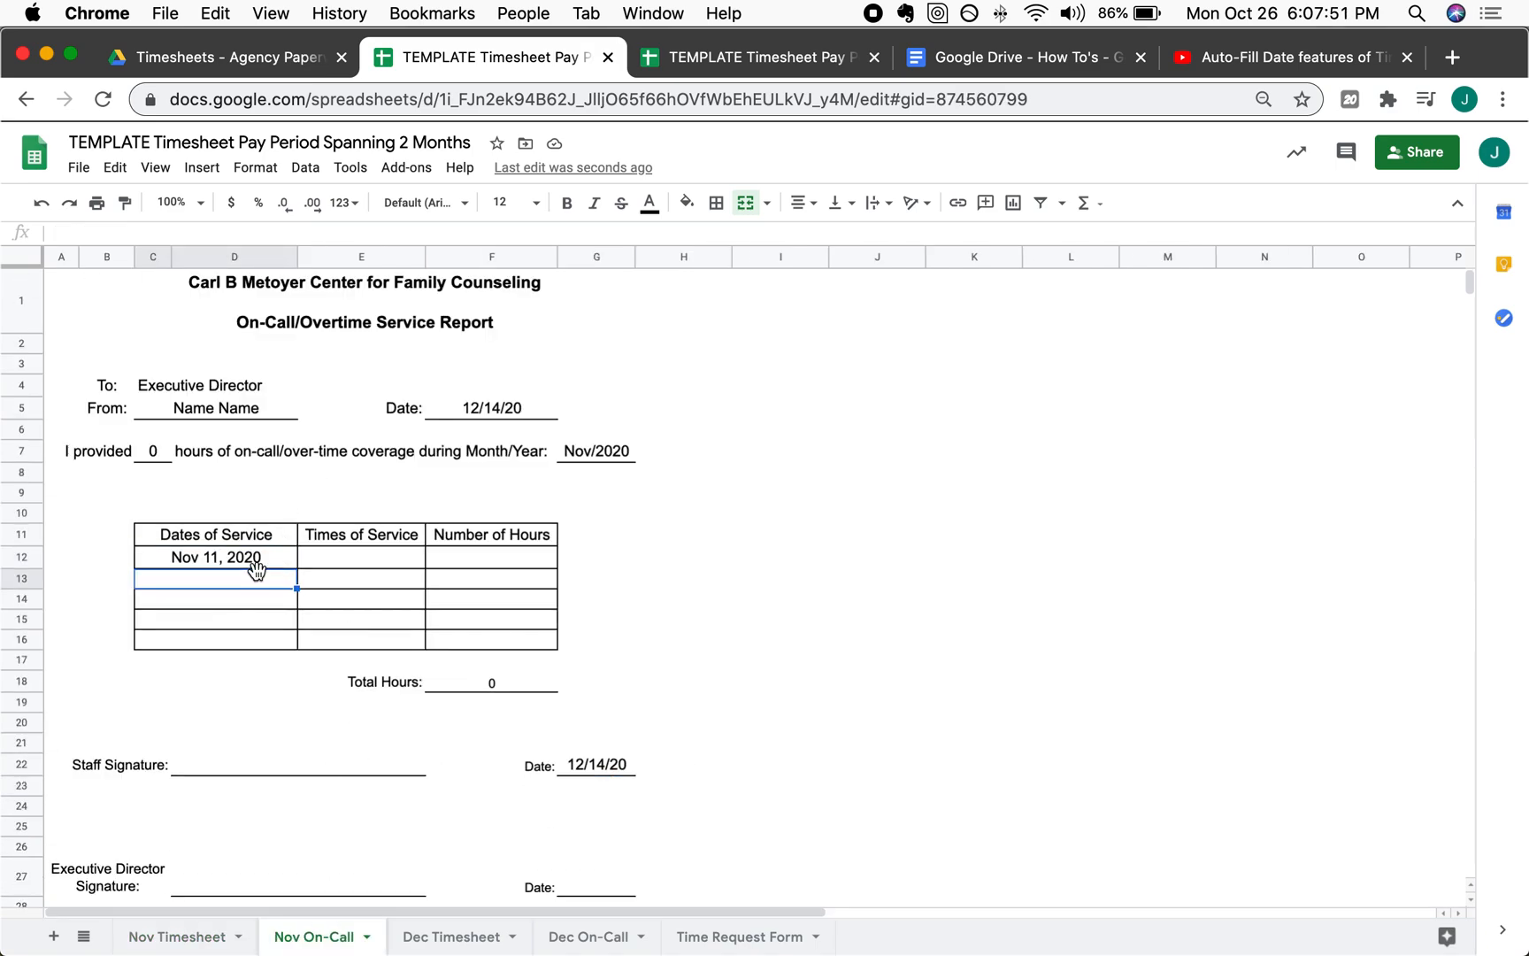
{"action": "type", "text": "HoNov 11, 2020"}
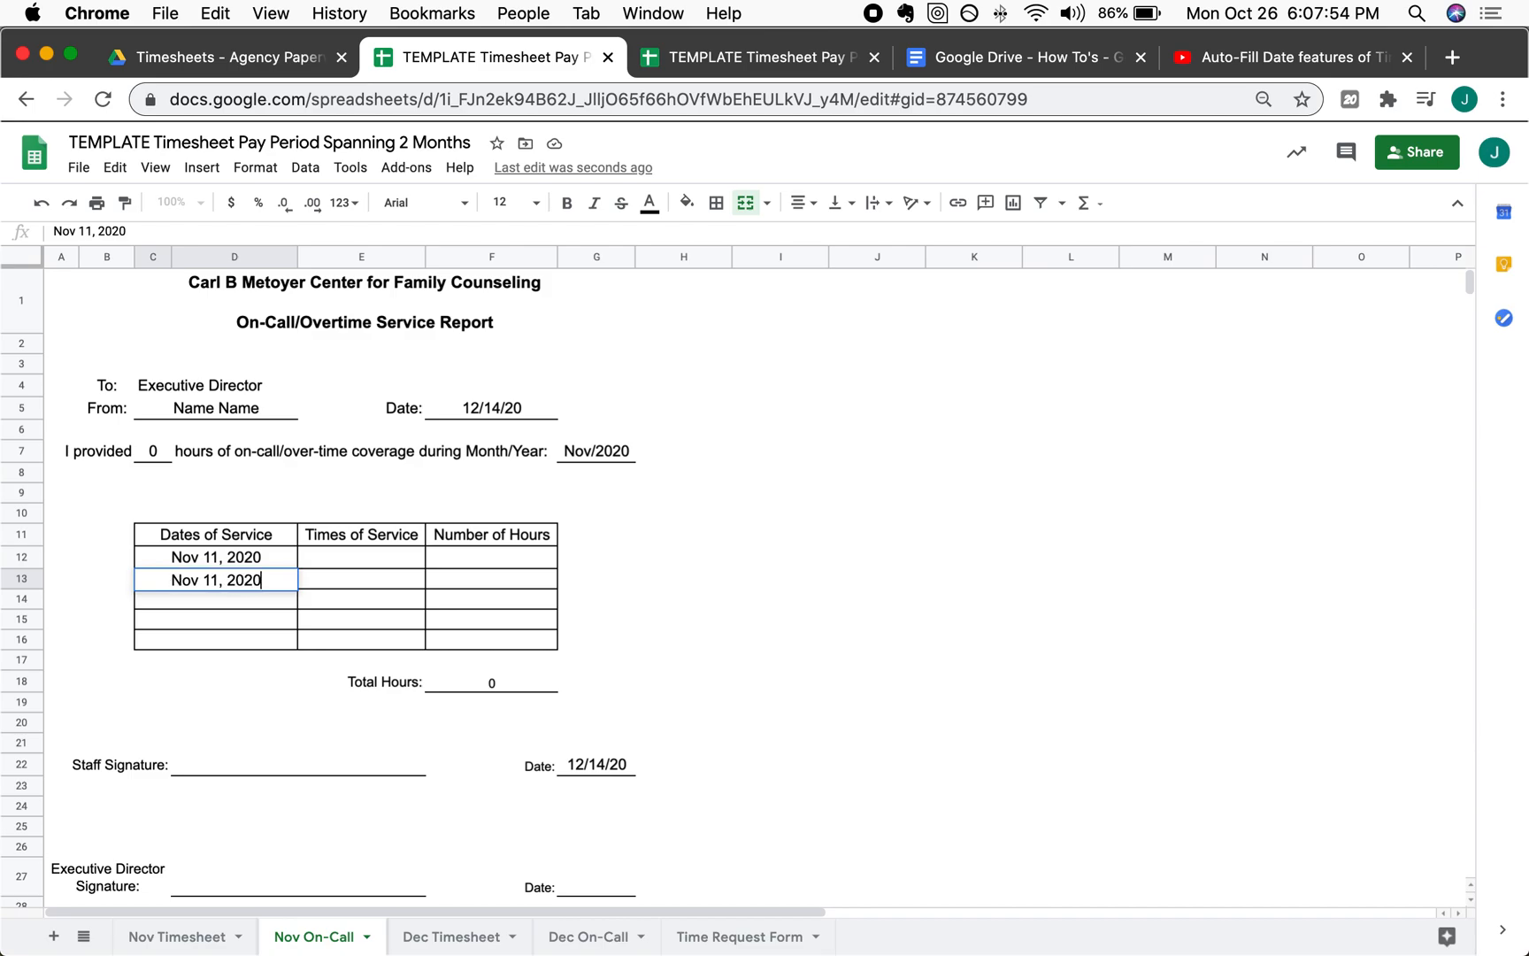
{"action": "key", "text": "Return"}
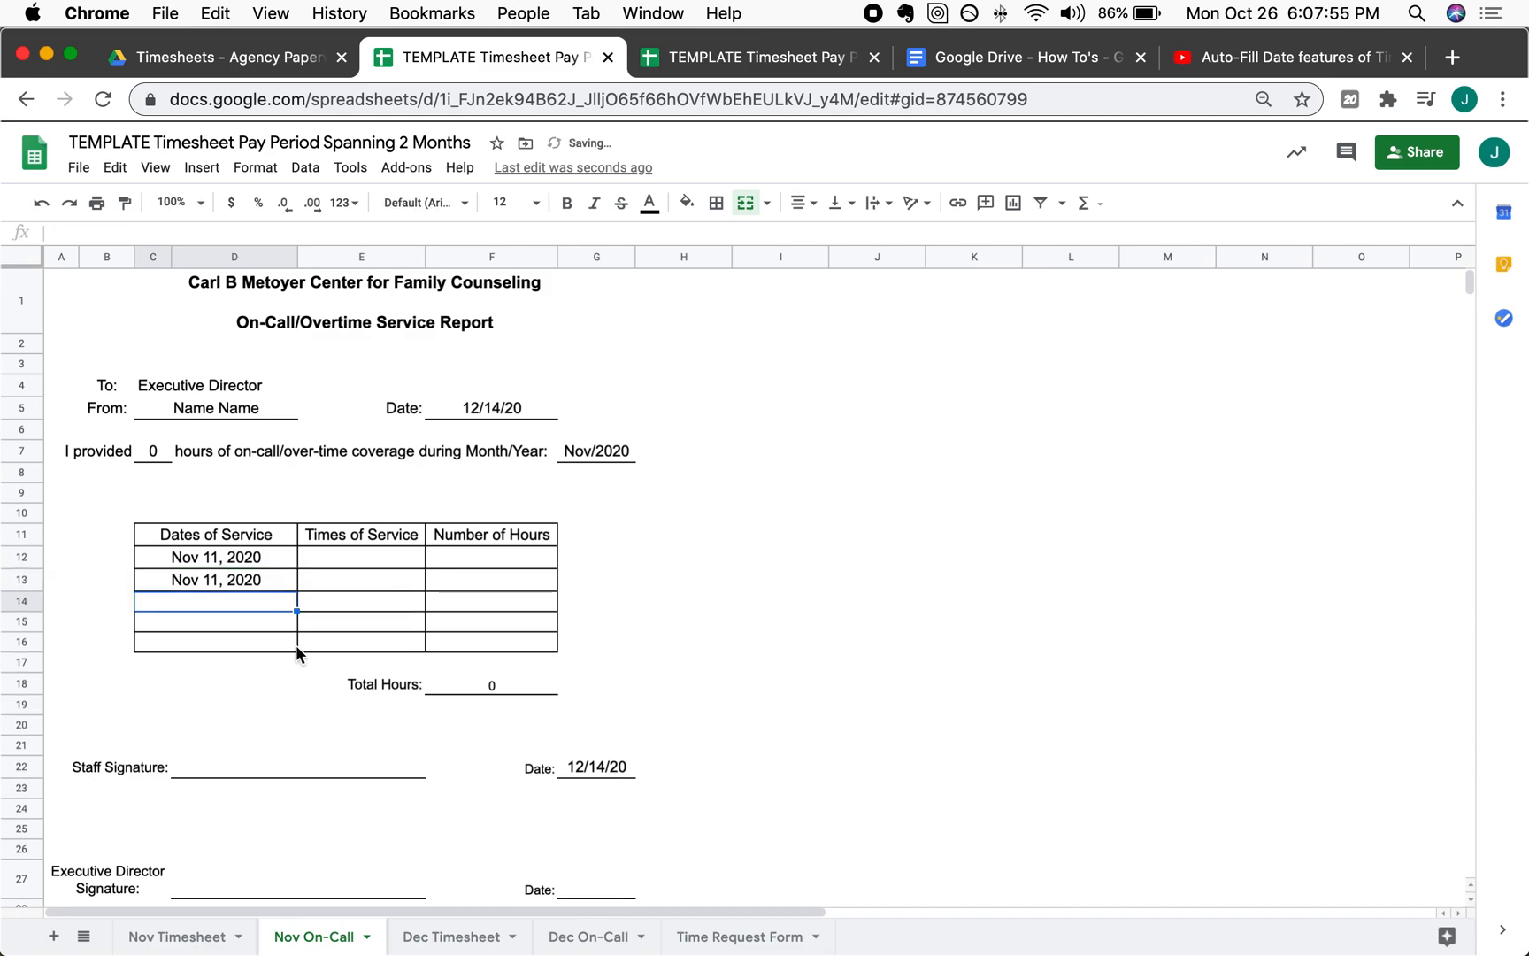
{"action": "left_click", "coordinate": [245, 581]}
{"action": "key", "text": "Delete"}
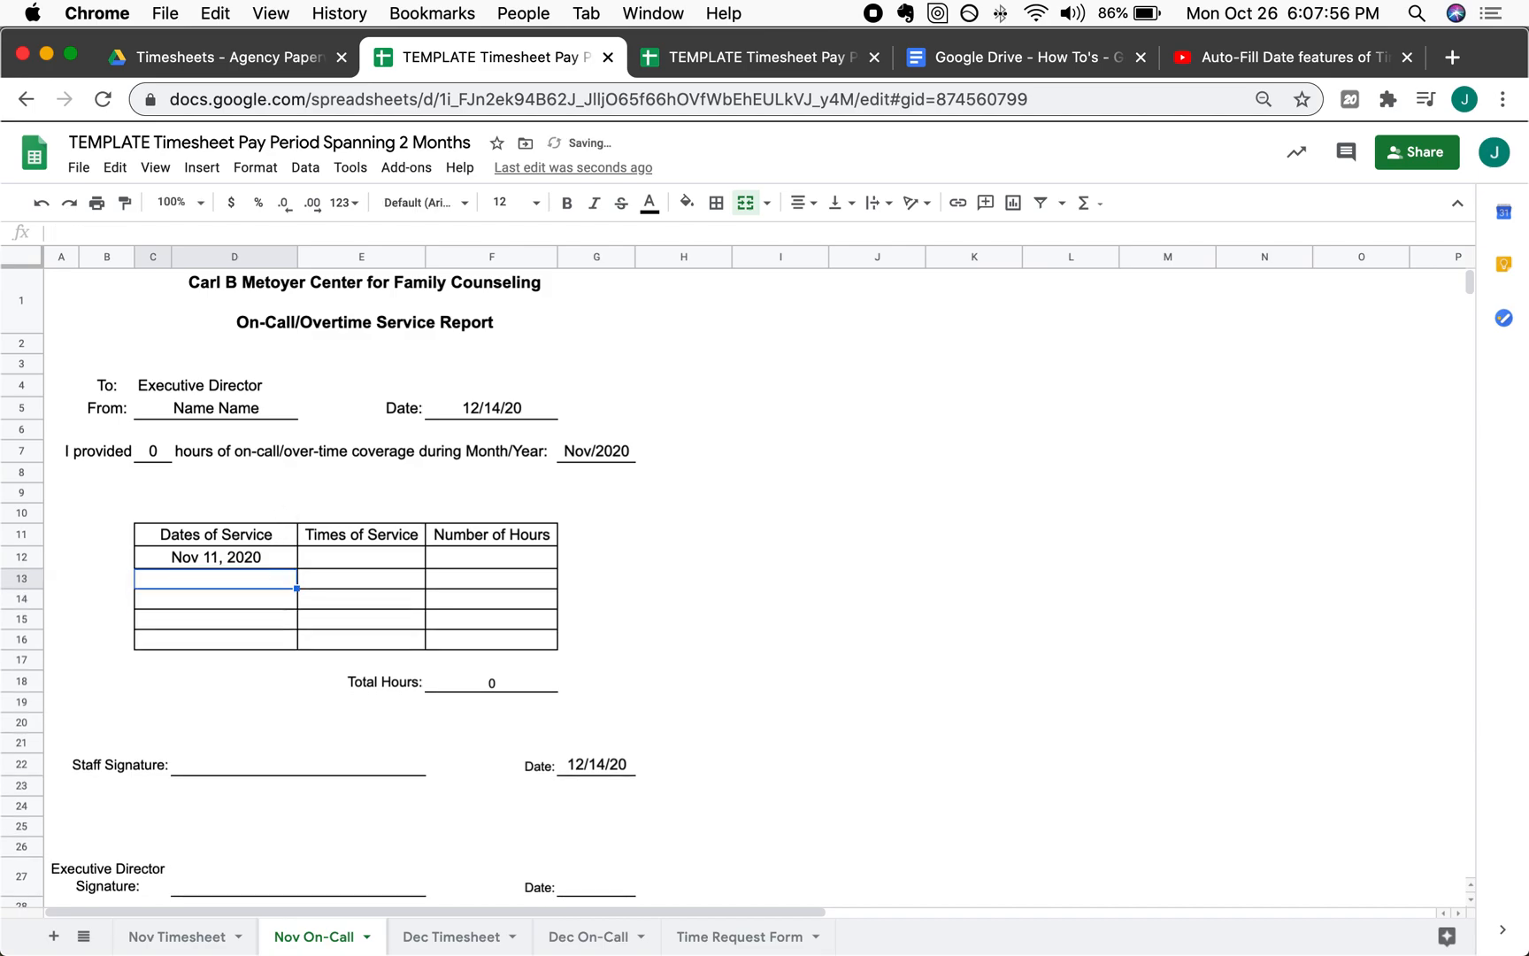
{"action": "left_click", "coordinate": [271, 541]}
- On the Dec Timesheet sheet, set Month/Year to December 2020 by choosing the date 12/16/2020
{"action": "left_click", "coordinate": [455, 938]}
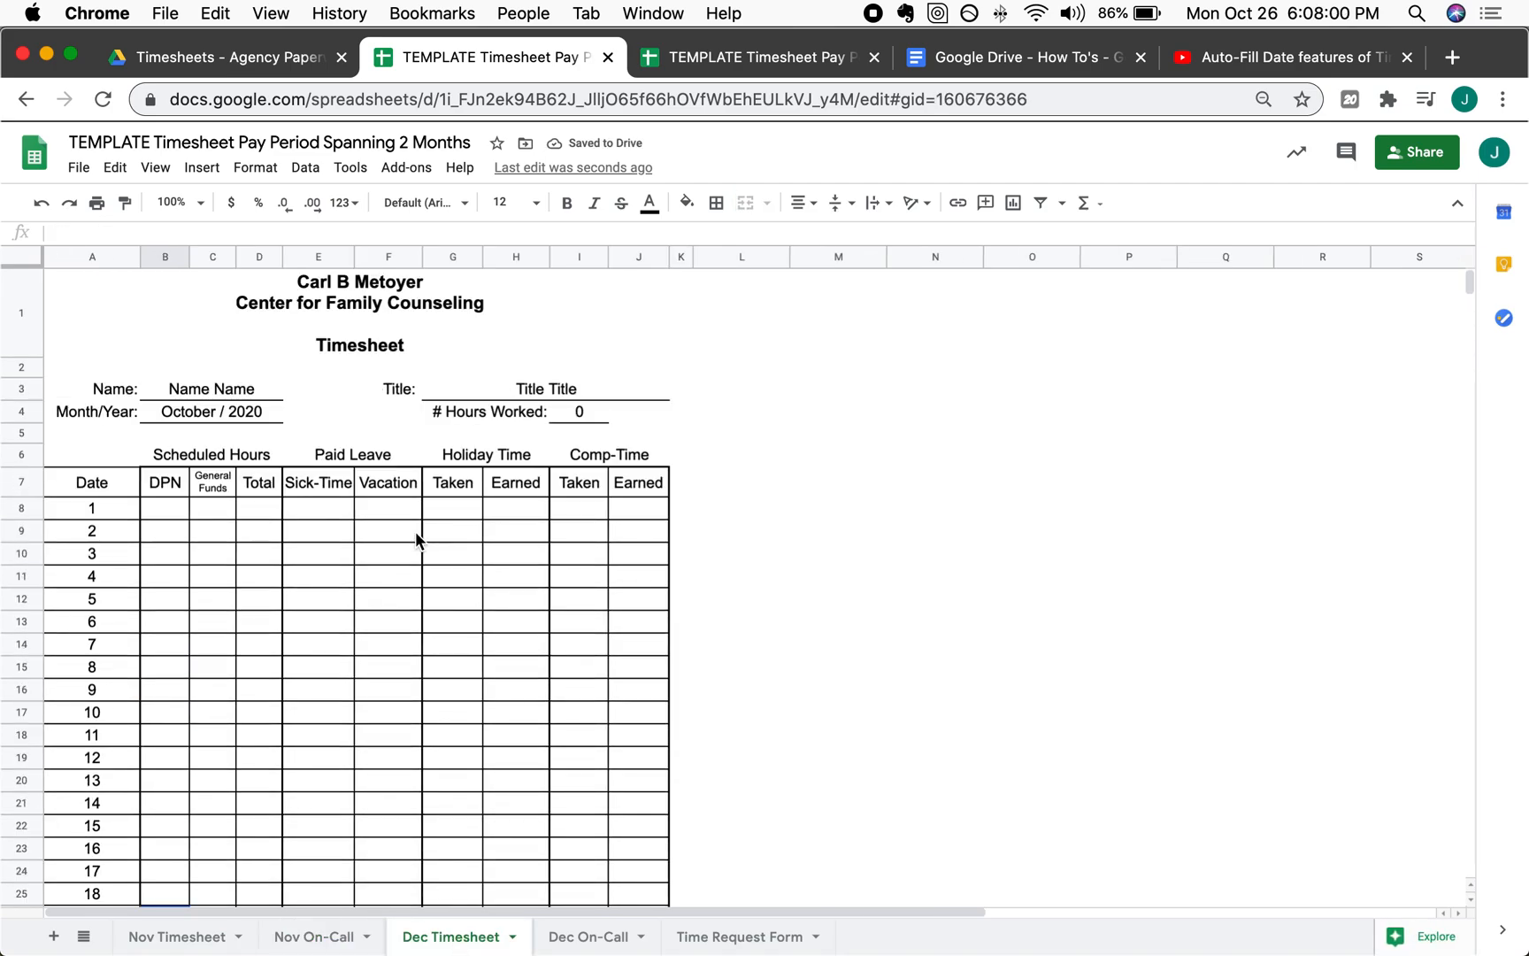
{"action": "double_click", "coordinate": [220, 410]}
{"action": "left_click", "coordinate": [281, 443]}
{"action": "left_click", "coordinate": [280, 443]}
{"action": "left_click", "coordinate": [210, 528]}
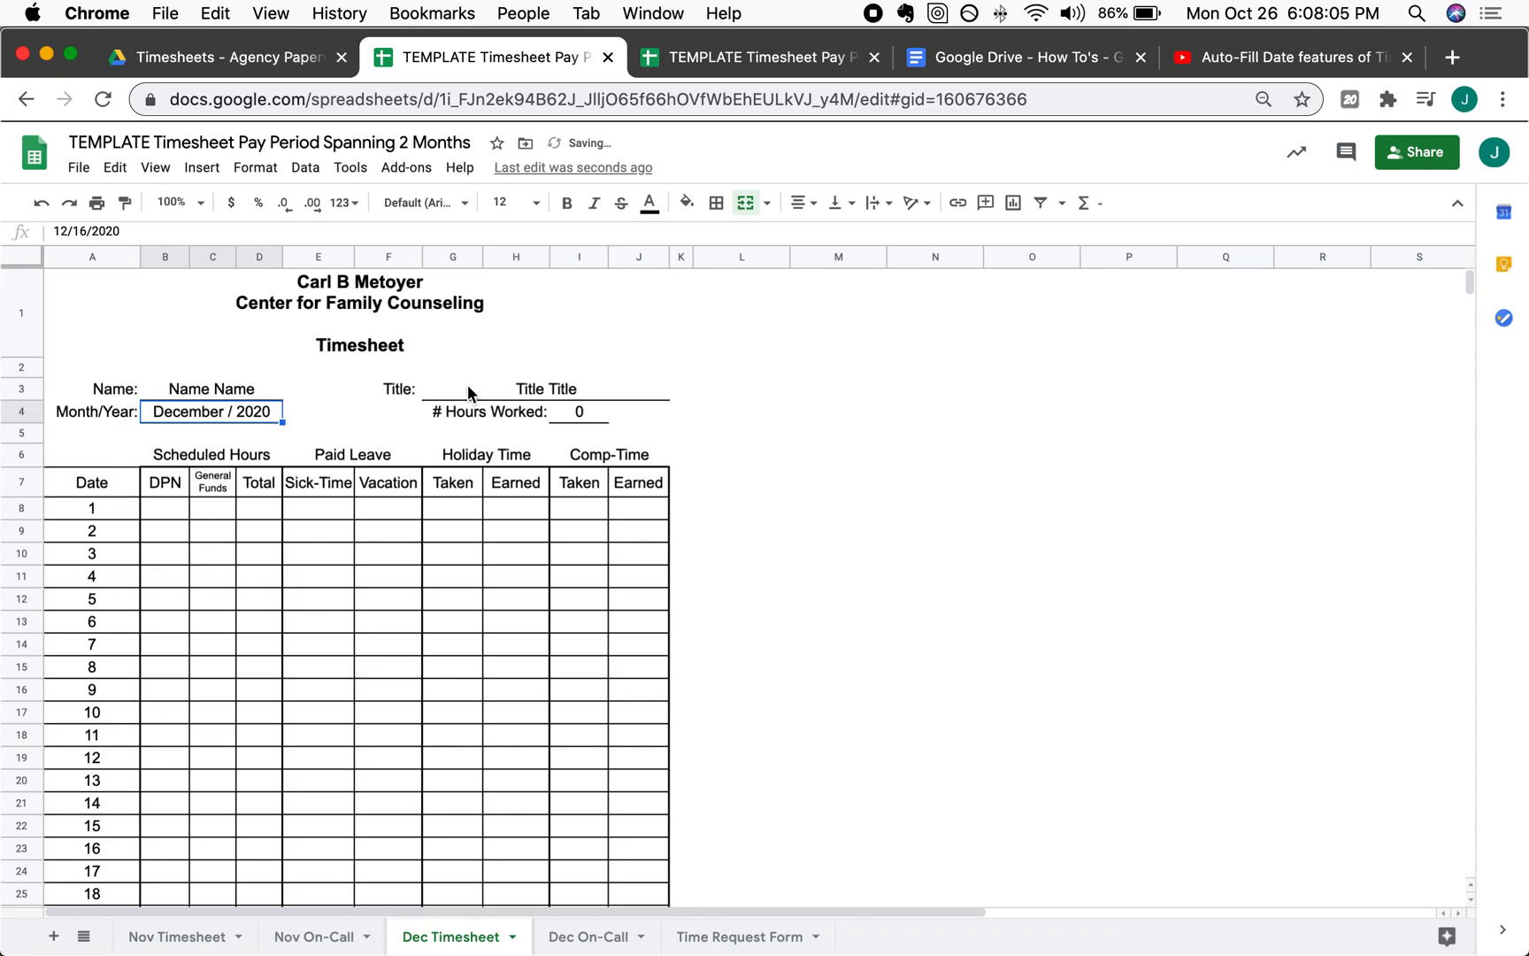
- Enter DPN hours of 3 for day 15 and 4 for day 16 on the Dec Timesheet
{"action": "scroll", "coordinate": [193, 477], "scroll_direction": "down", "scroll_amount": 3}
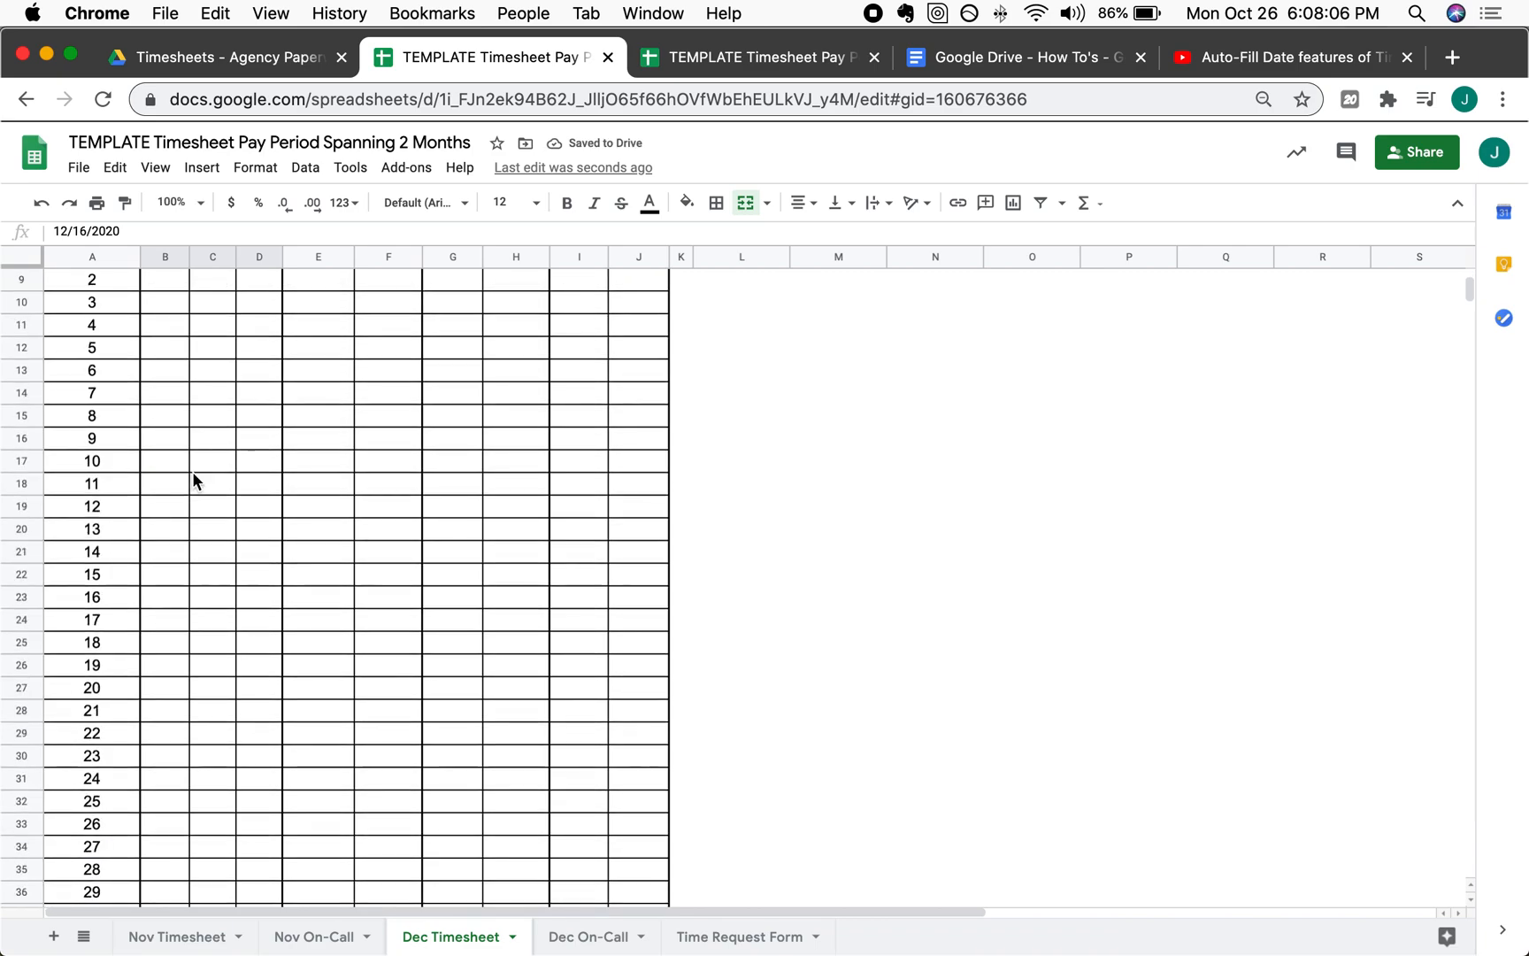
{"action": "left_click", "coordinate": [165, 574]}
{"action": "type", "text": "3"}
{"action": "key", "text": "Return"}
{"action": "type", "text": "4"}
{"action": "left_click", "coordinate": [249, 599]}
{"action": "left_click", "coordinate": [170, 567]}
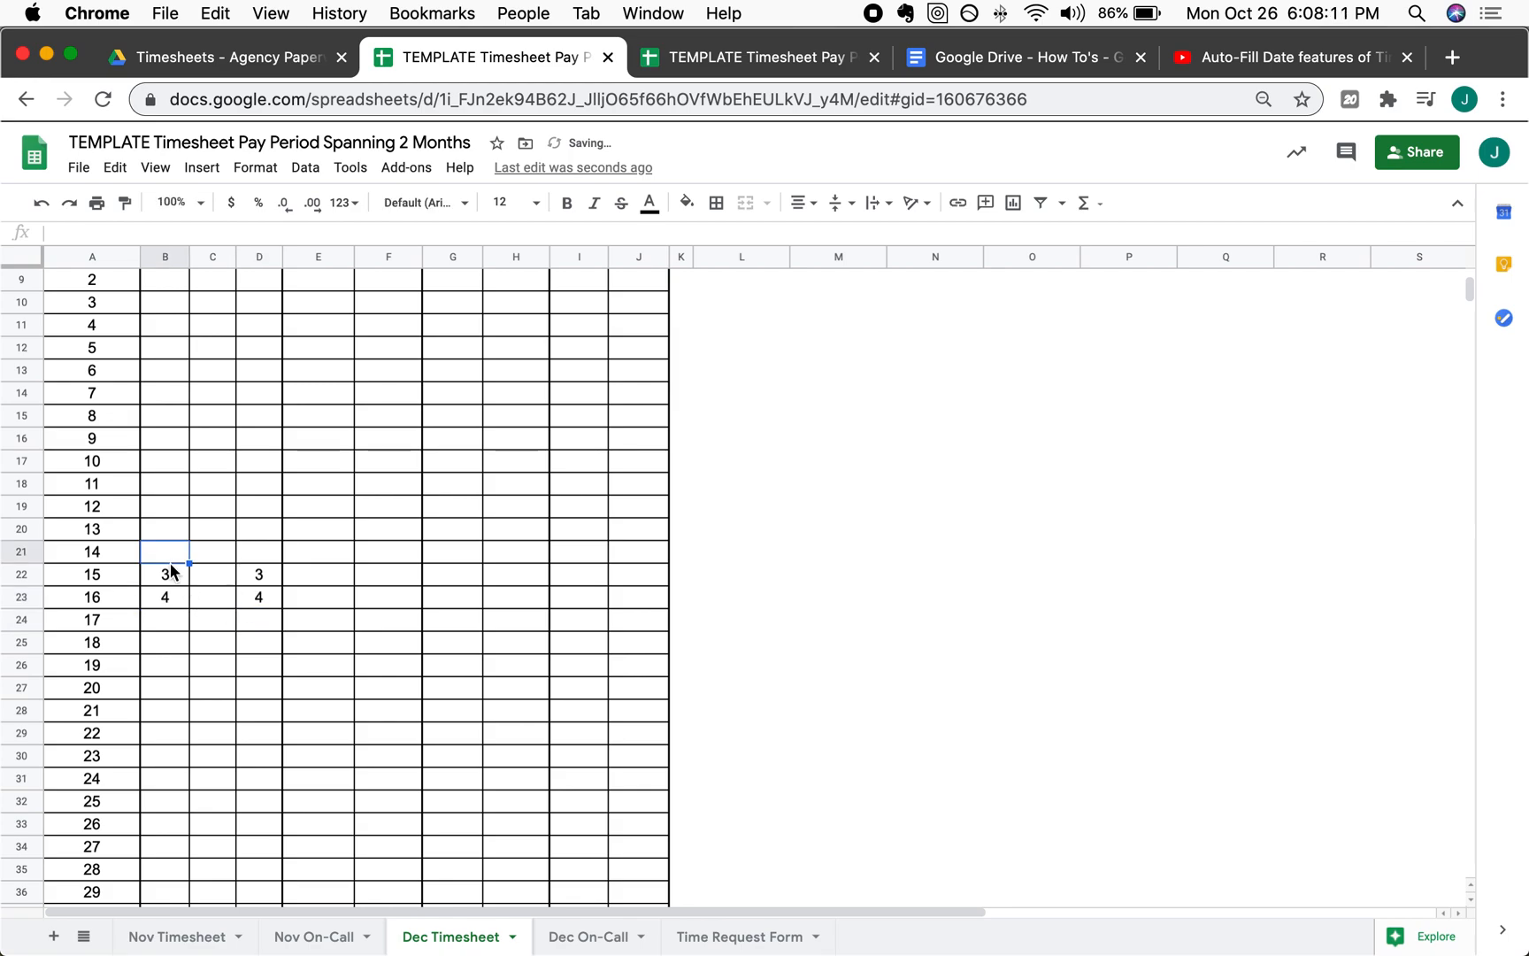
- Enter DPN hours of 2 for day 1, 3 for day 5, 4 for day 8 and 5 for day 10
{"action": "scroll", "coordinate": [167, 484], "scroll_direction": "up", "scroll_amount": 3}
{"action": "left_click", "coordinate": [170, 389]}
{"action": "left_click", "coordinate": [168, 378]}
{"action": "left_click", "coordinate": [167, 475]}
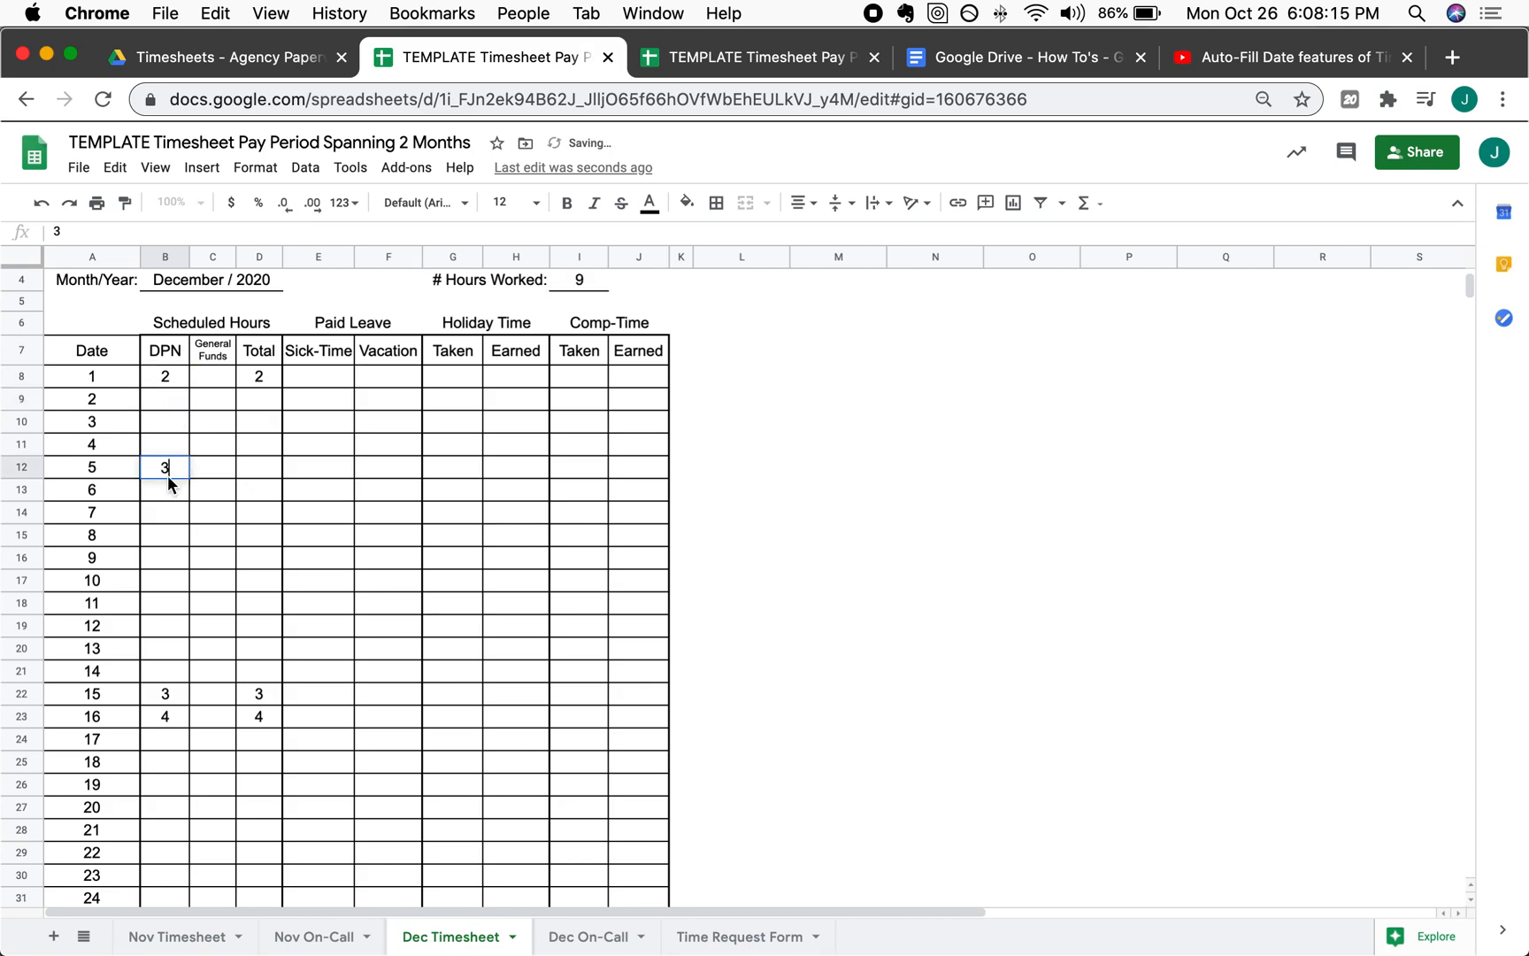
{"action": "type", "text": "3"}
{"action": "left_click", "coordinate": [165, 535]}
{"action": "type", "text": "4"}
{"action": "left_click", "coordinate": [163, 585]}
{"action": "type", "text": "5"}
{"action": "left_click", "coordinate": [176, 679]}
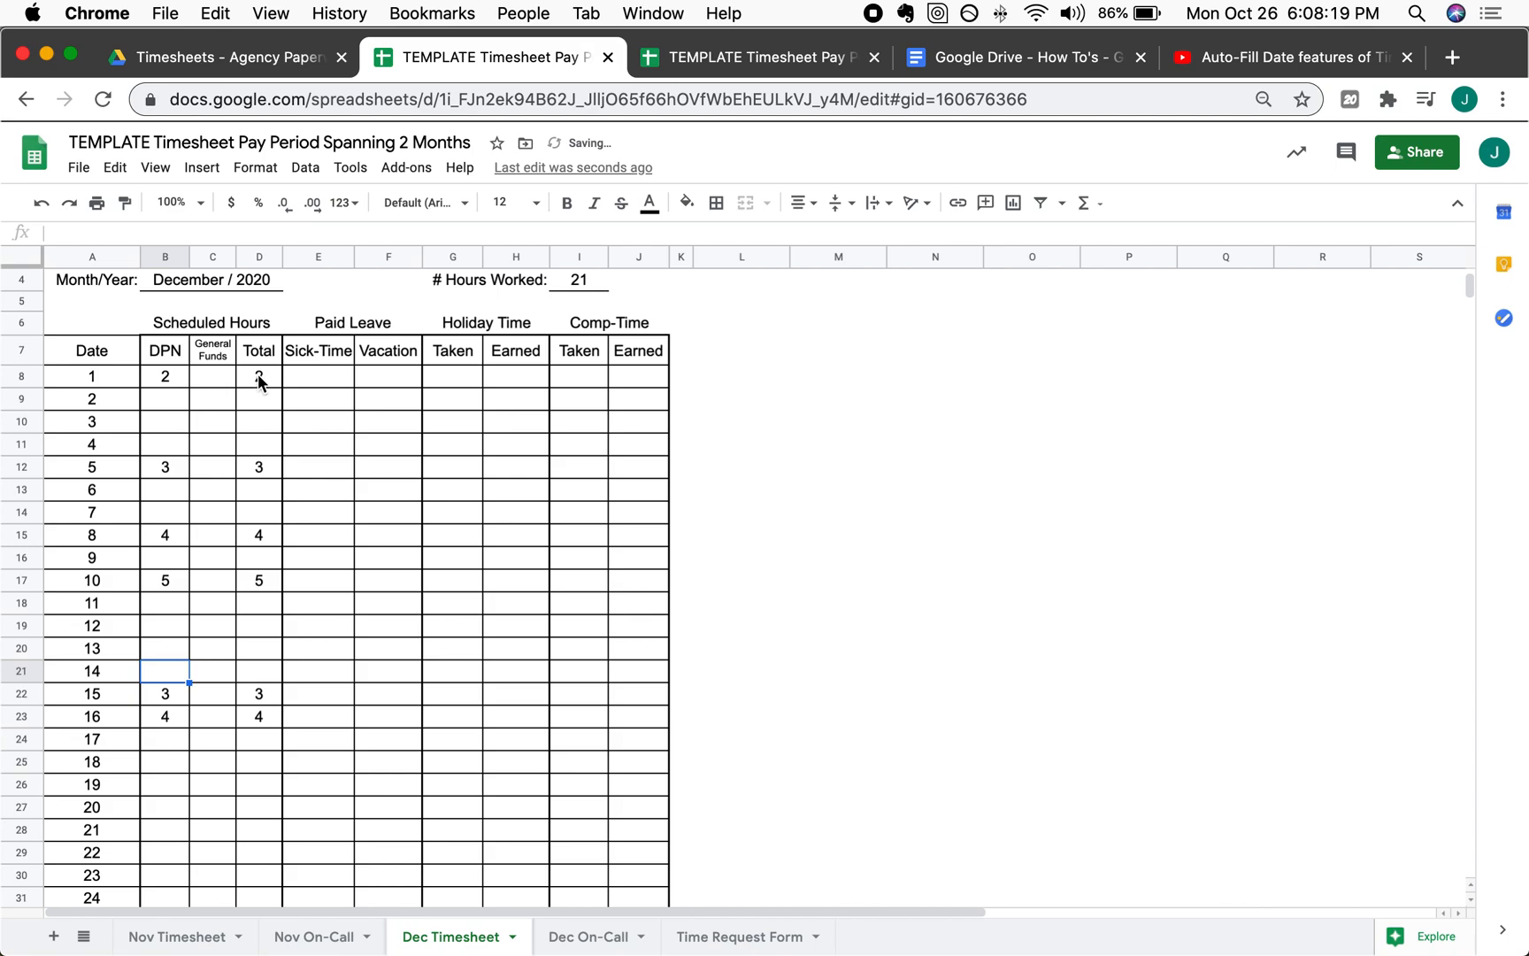
- Clear the DPN hours entered for days 1 through 16 on the Dec Timesheet
{"action": "left_click_drag", "start_coordinate": [177, 376], "coordinate": [273, 720]}
{"action": "left_click", "coordinate": [192, 467]}
{"action": "left_click_drag", "start_coordinate": [175, 370], "coordinate": [189, 724]}
{"action": "key", "text": "Delete"}
{"action": "left_click", "coordinate": [188, 446]}
- Enter DPN hours of 2 for day 2, 3 for day 7, 4 for day 11 and 5 for day 14
{"action": "left_click", "coordinate": [165, 398]}
{"action": "type", "text": "2"}
{"action": "left_click", "coordinate": [177, 521]}
{"action": "type", "text": "3"}
{"action": "left_click", "coordinate": [170, 602]}
{"action": "type", "text": "4"}
{"action": "left_click", "coordinate": [168, 664]}
{"action": "type", "text": "5"}
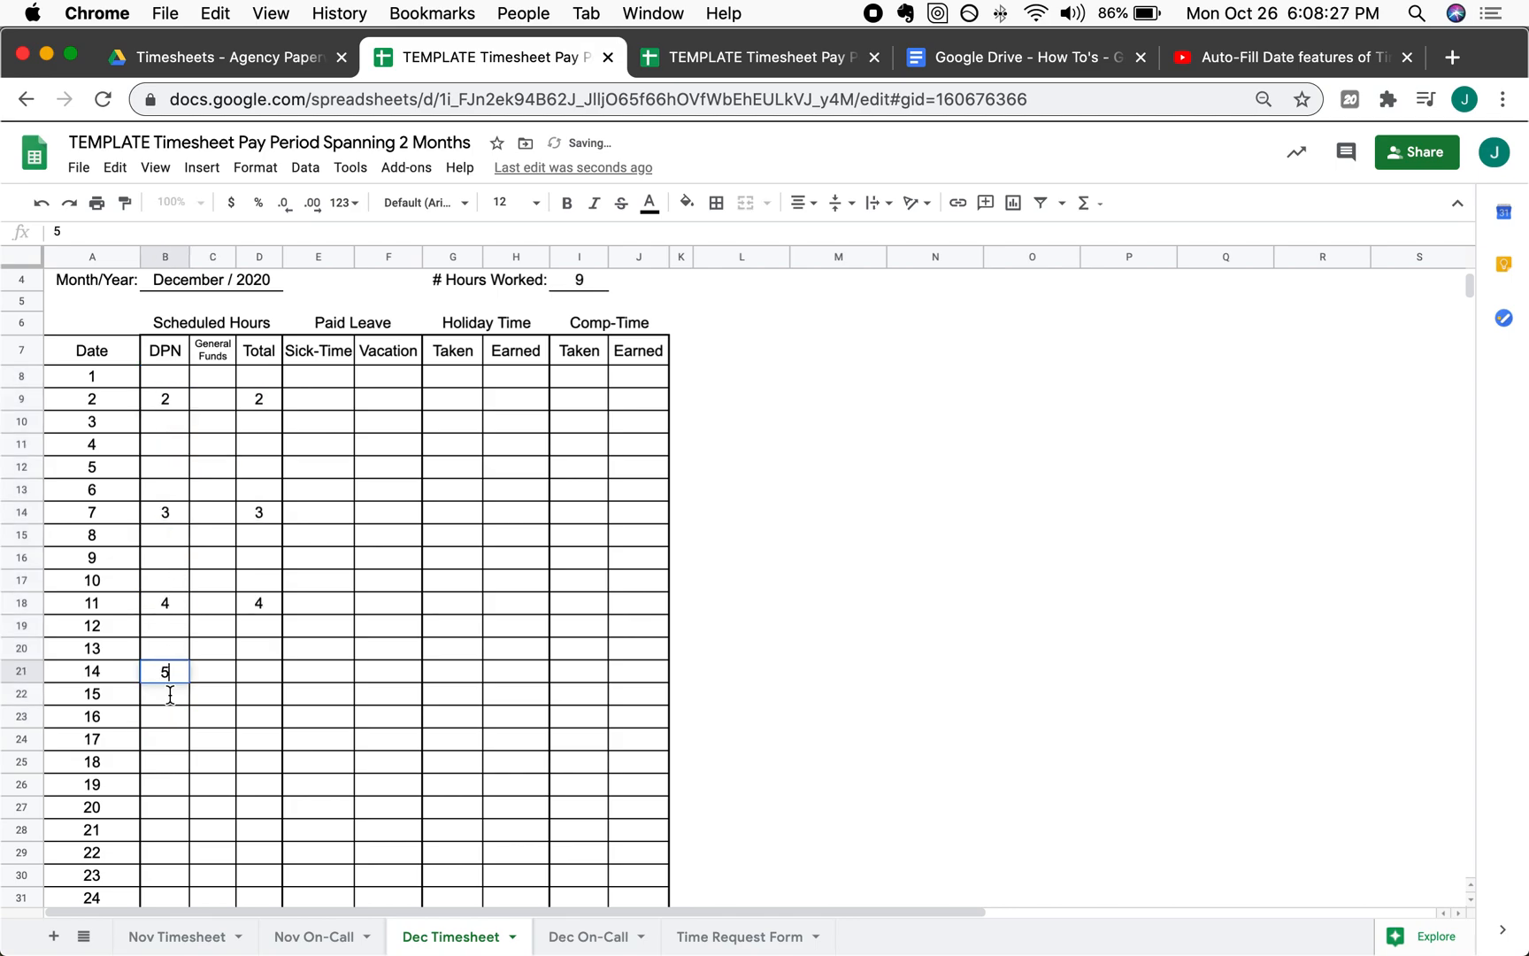
{"action": "left_click", "coordinate": [184, 713]}
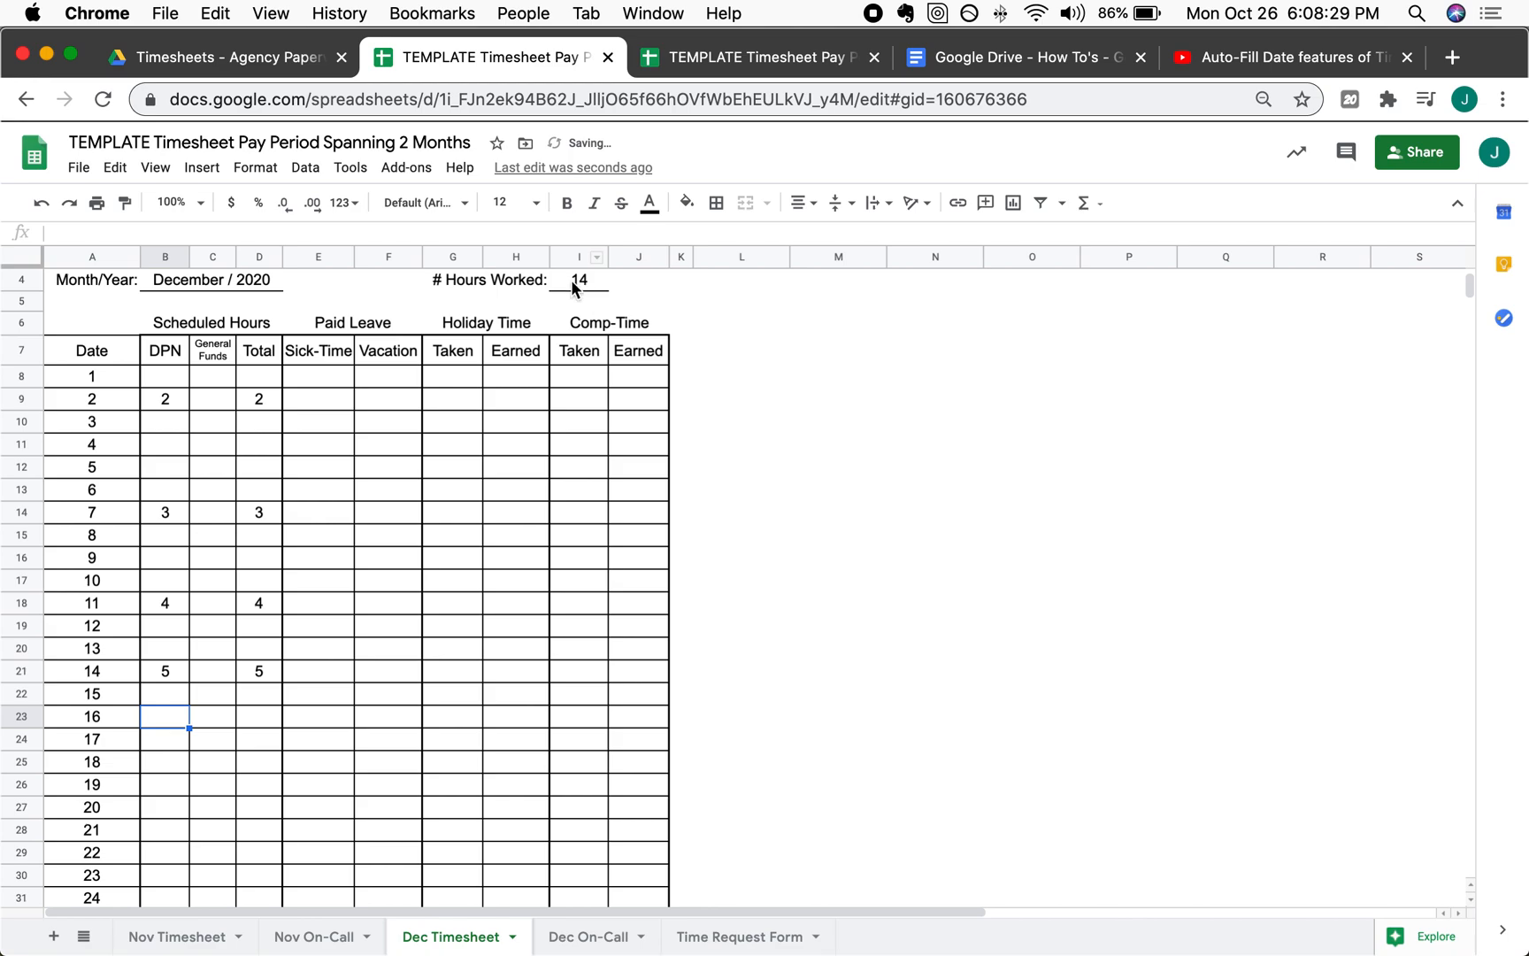
- Review the totals and employee signature date on the Dec Timesheet and the staff signature date on the Nov On-Call report
{"action": "scroll", "coordinate": [150, 584], "scroll_direction": "down", "scroll_amount": 7}
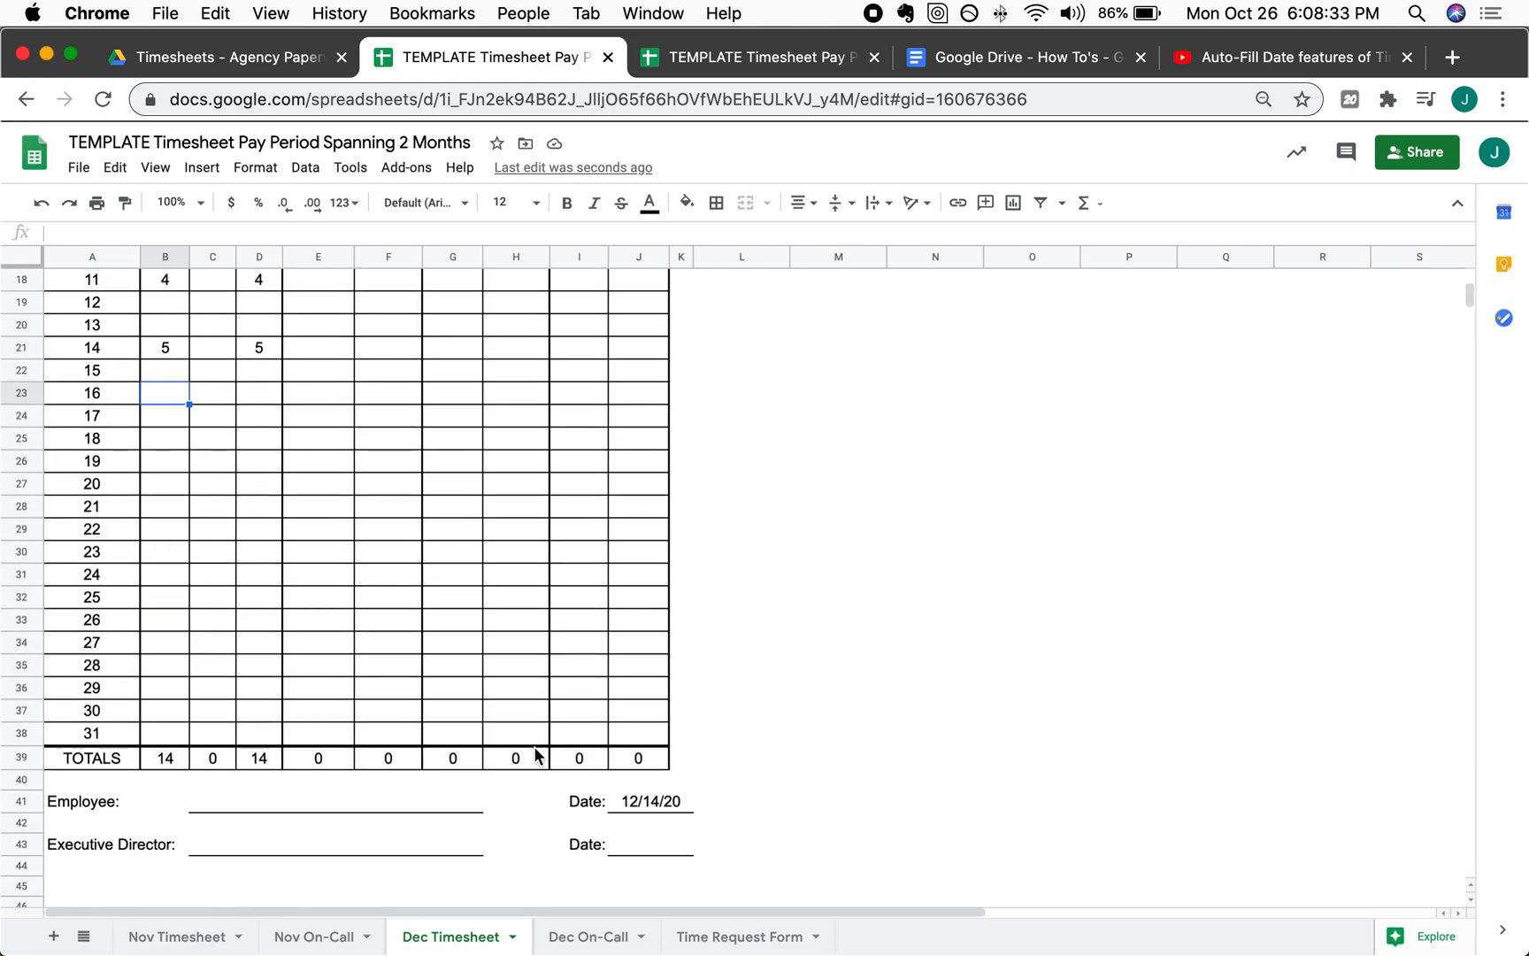
{"action": "left_click", "coordinate": [665, 805]}
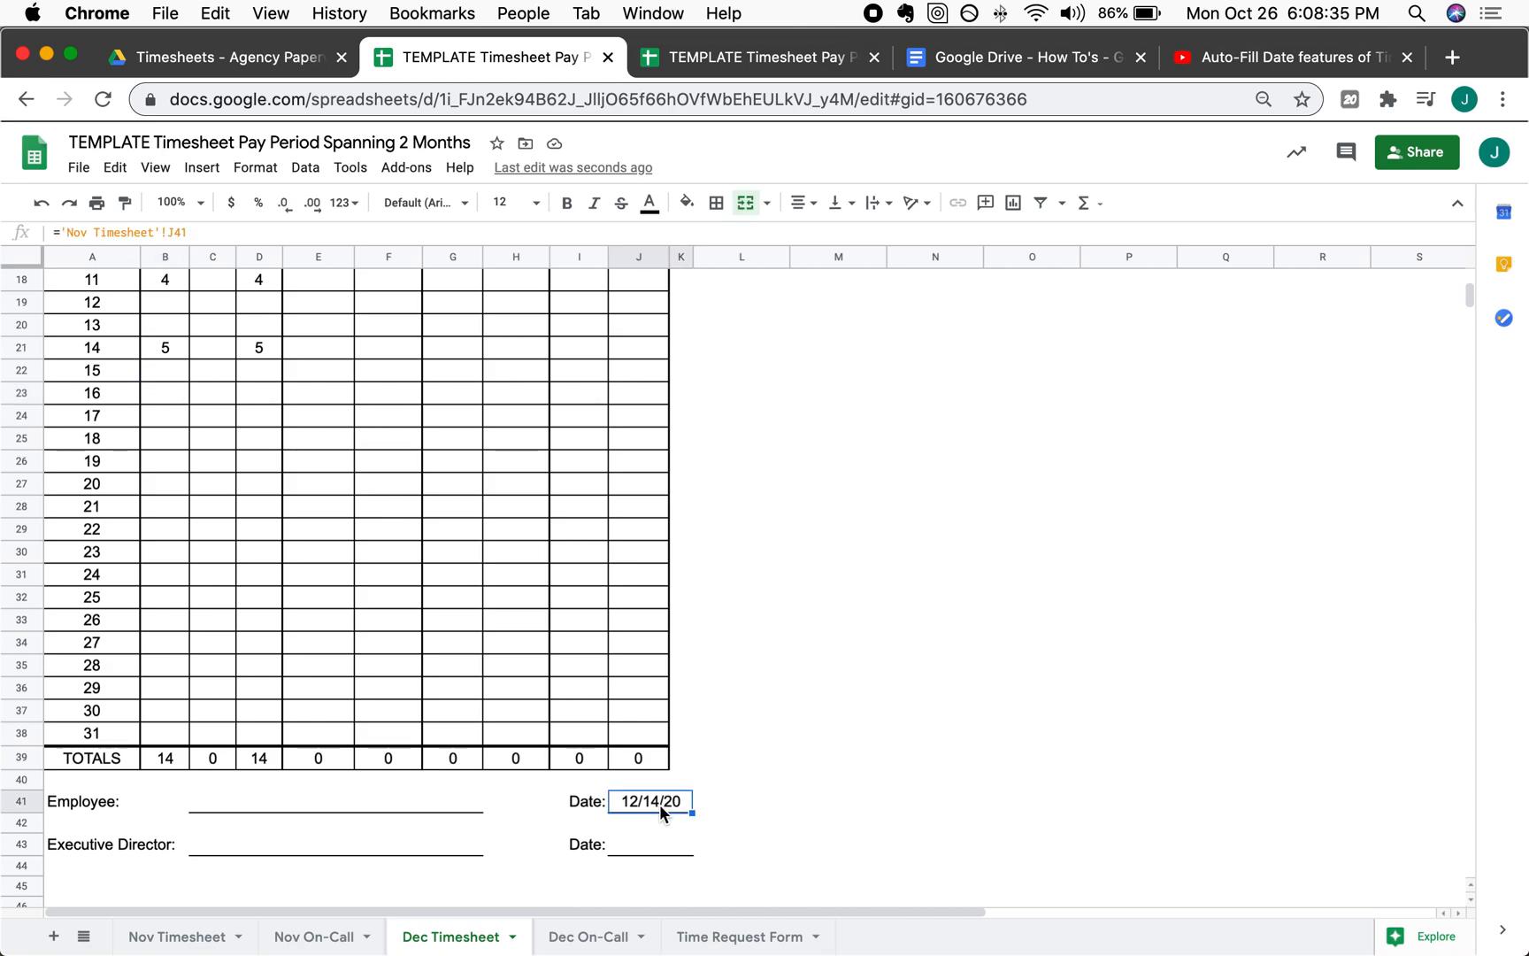
{"action": "left_click", "coordinate": [327, 937]}
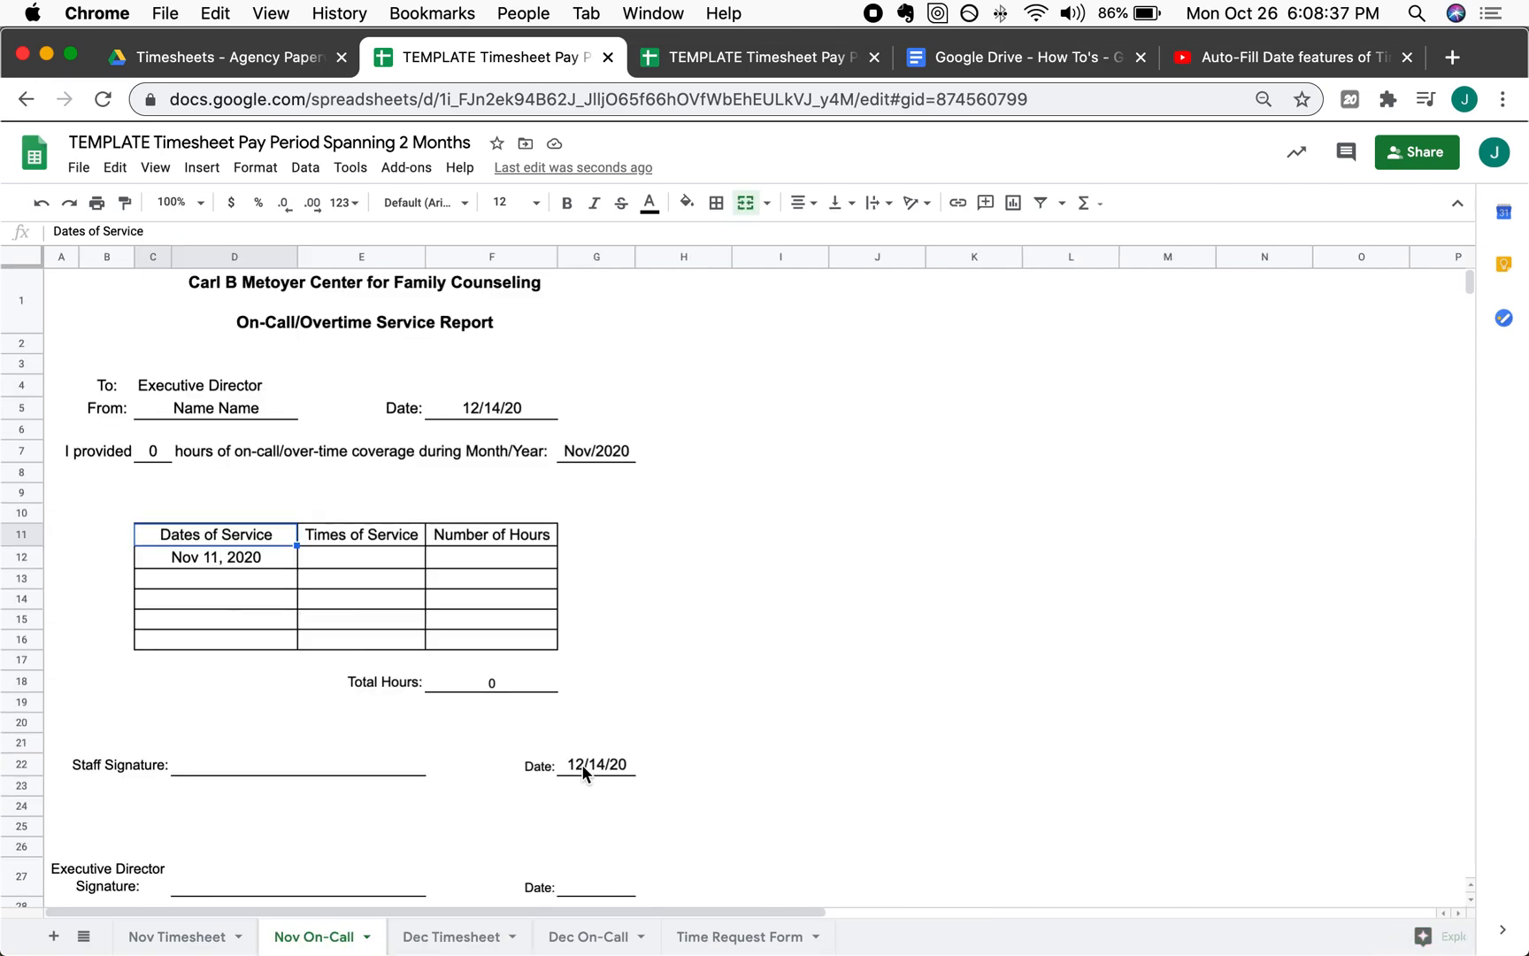
{"action": "left_click", "coordinate": [599, 764]}
{"action": "left_click", "coordinate": [459, 929]}
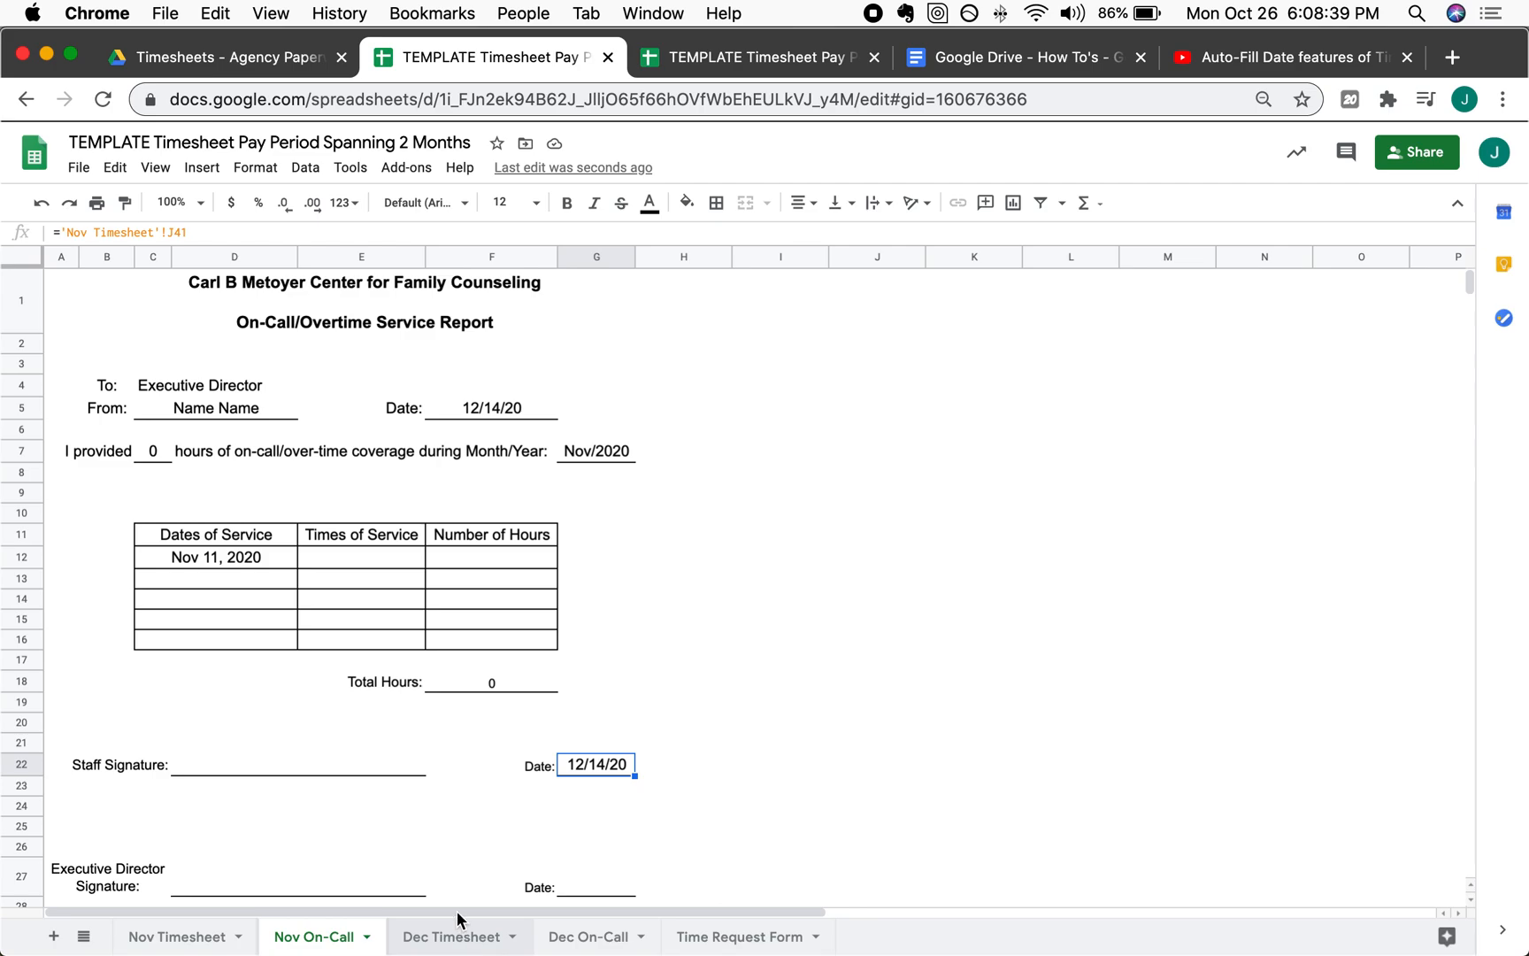
{"action": "scroll", "coordinate": [572, 558], "scroll_direction": "up", "scroll_amount": 5}
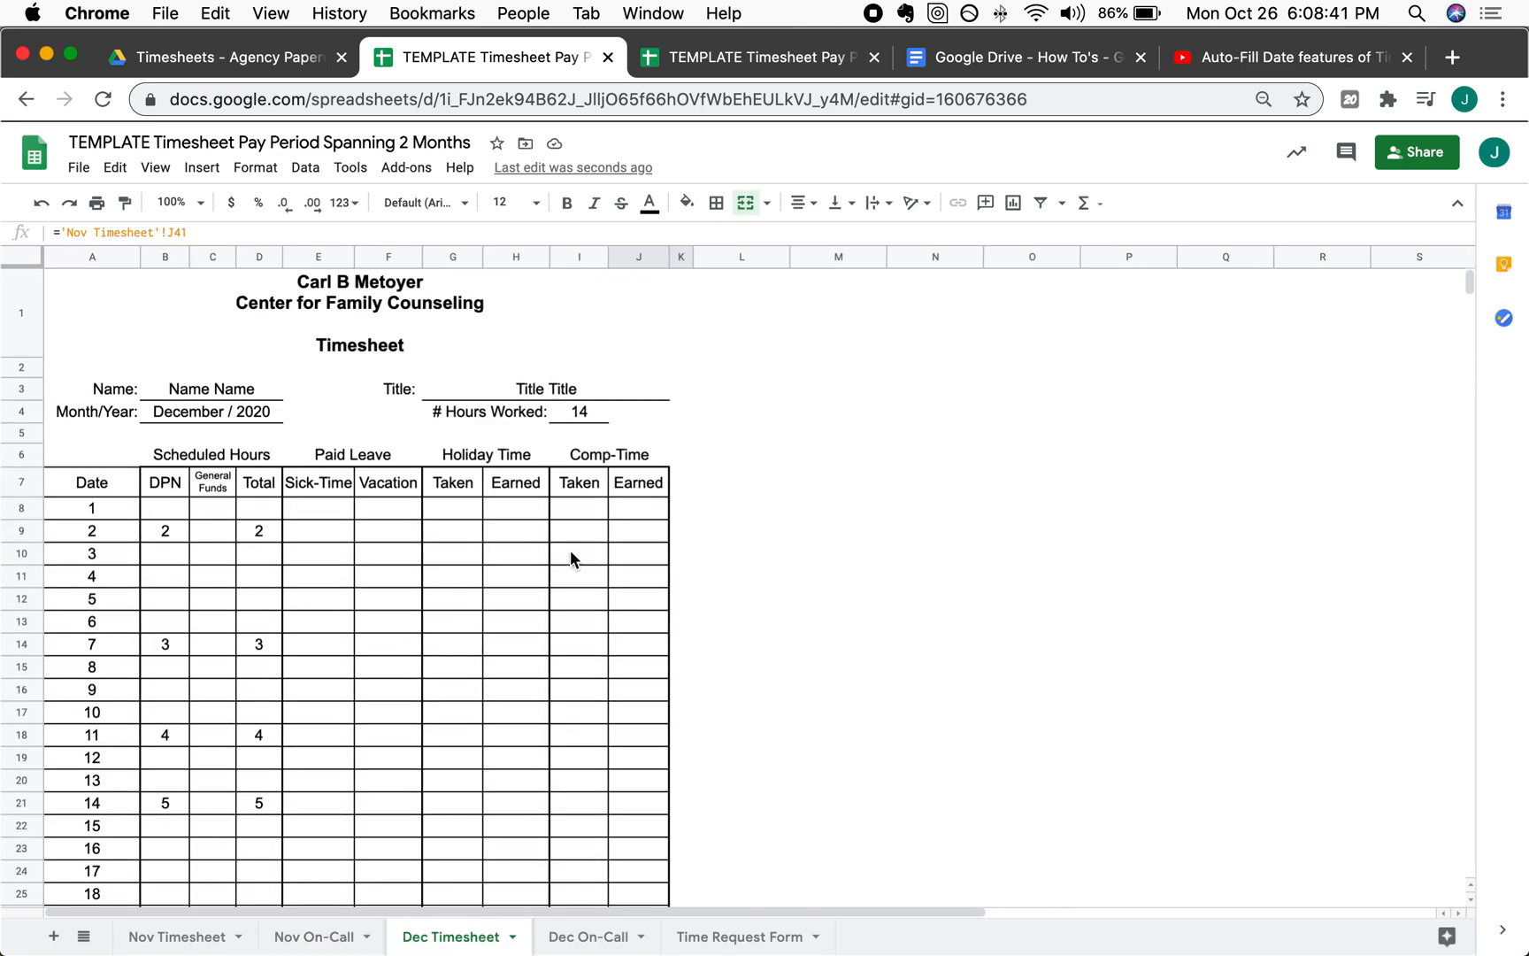
{"action": "scroll", "coordinate": [512, 522], "scroll_direction": "down", "scroll_amount": 6}
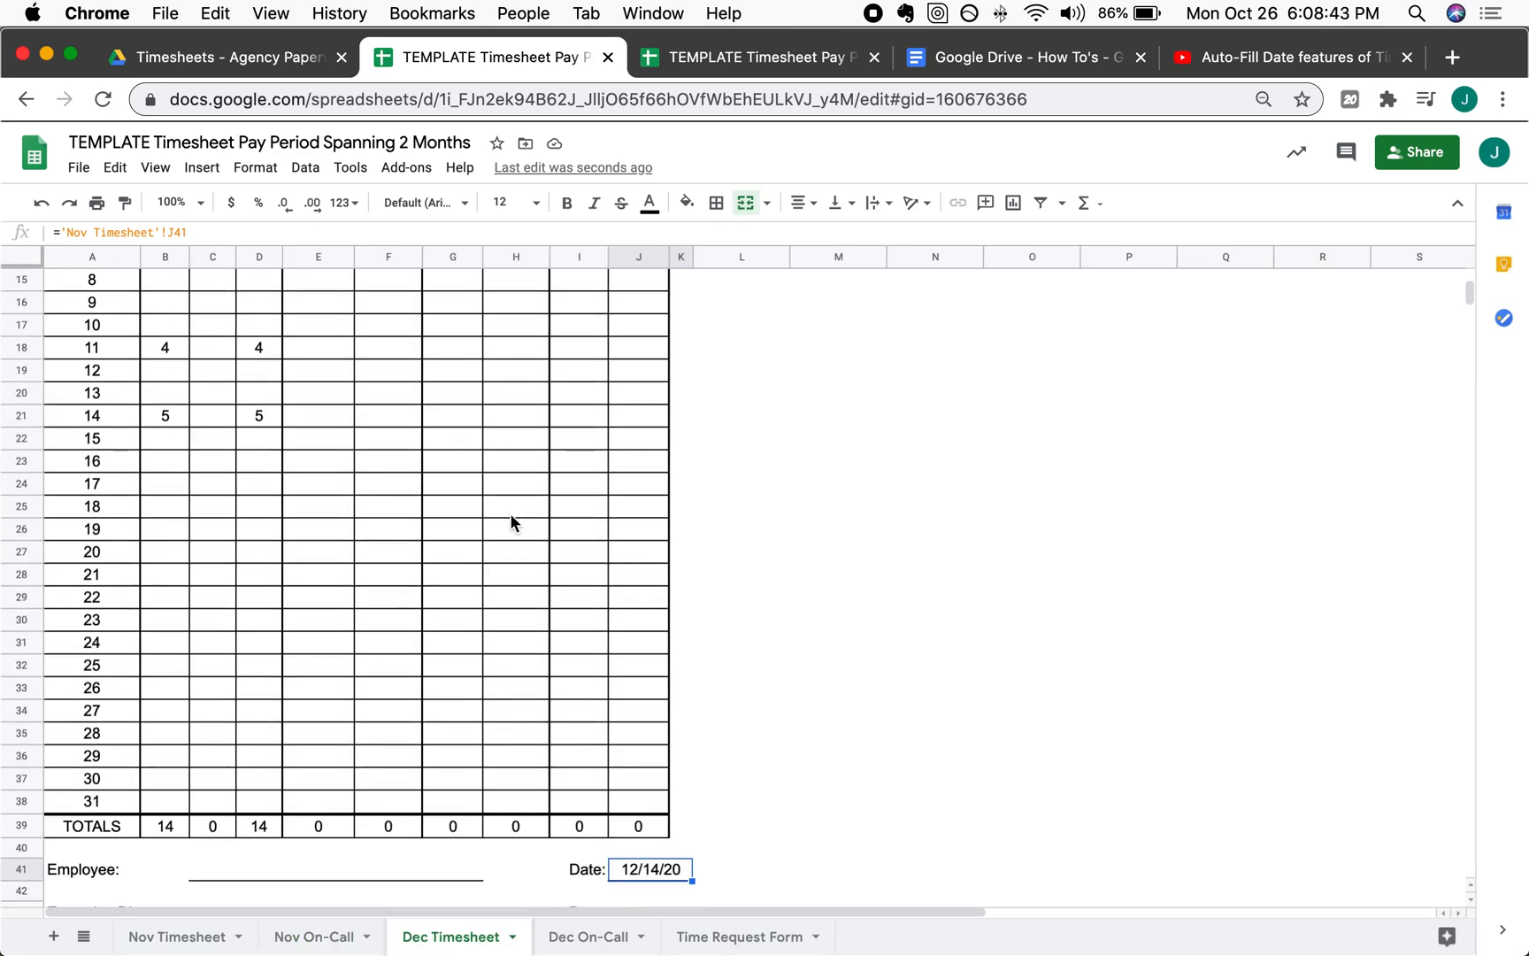
- Examine the service dates, number of hours and signature dates on the Dec On-Call report
{"action": "left_click", "coordinate": [593, 931]}
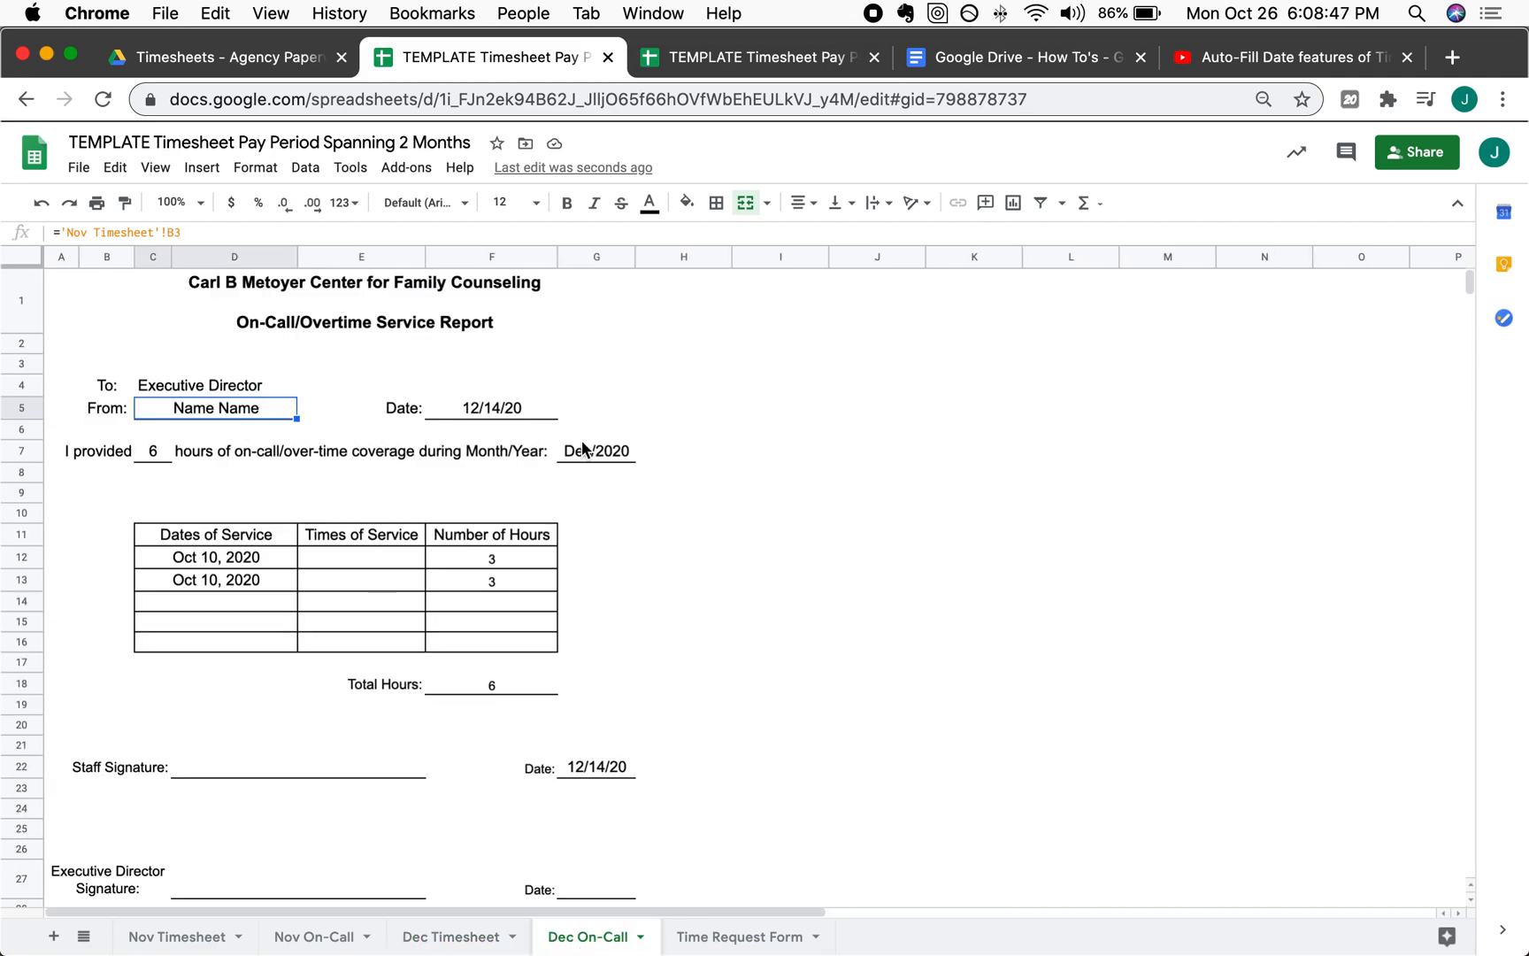
{"action": "left_click", "coordinate": [517, 562]}
{"action": "left_click", "coordinate": [208, 553]}
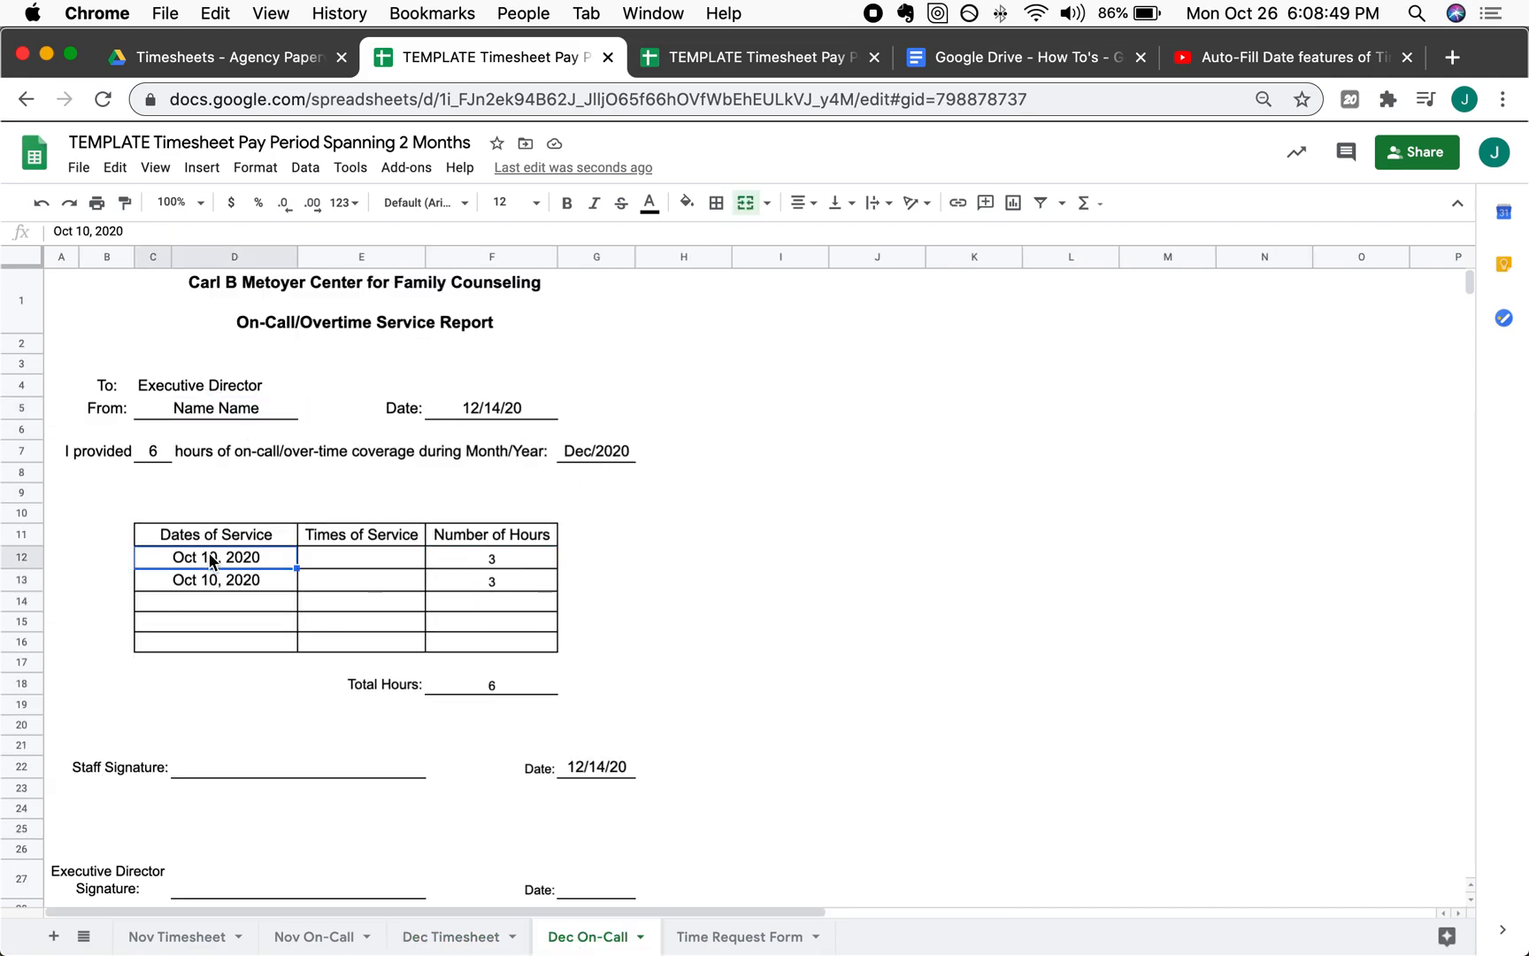
{"action": "left_click", "coordinate": [213, 584]}
{"action": "left_click", "coordinate": [549, 568]}
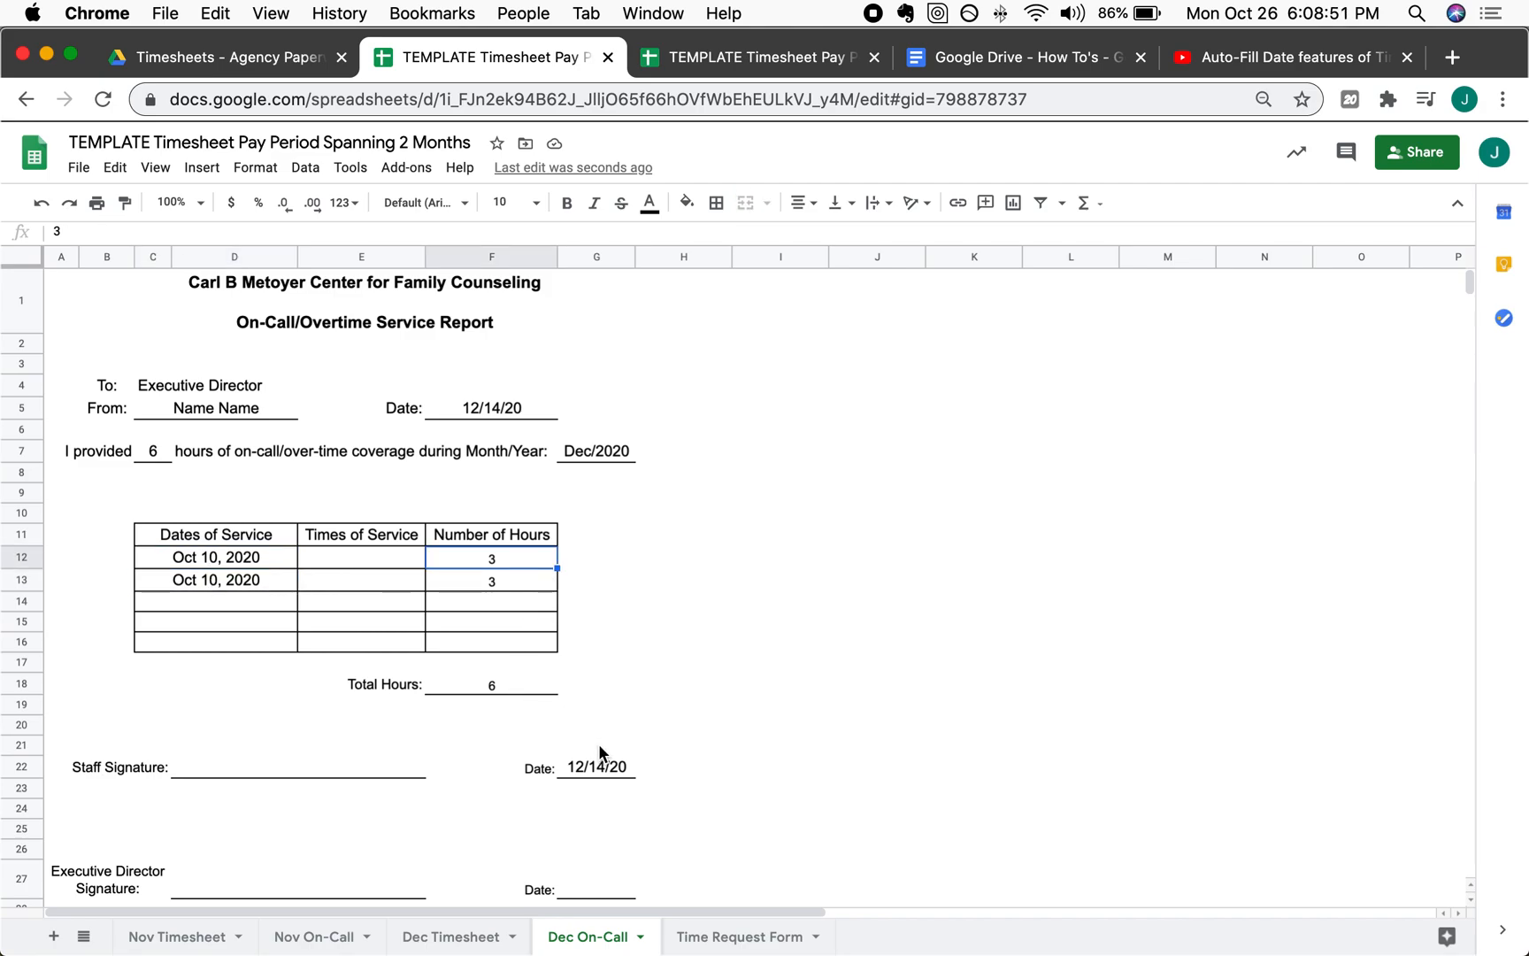
{"action": "scroll", "coordinate": [615, 763], "scroll_direction": "down", "scroll_amount": 5}
{"action": "scroll", "coordinate": [615, 763], "scroll_direction": "up", "scroll_amount": 3}
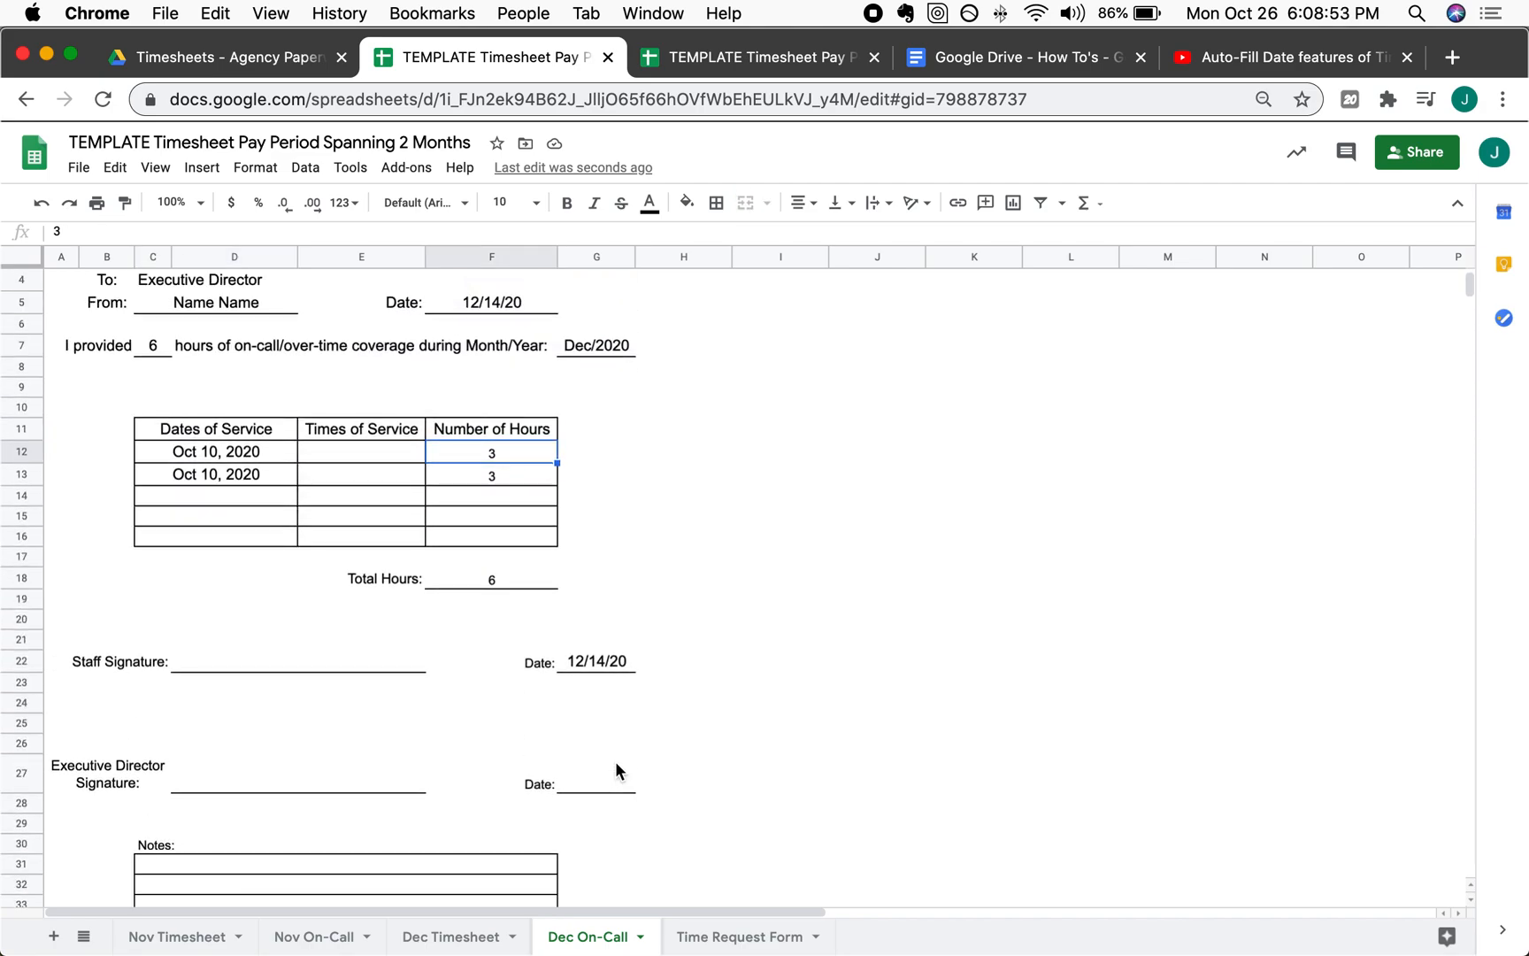
- Look at the one-month timesheet template, and review the Time Request Form in the two-month template
{"action": "left_click", "coordinate": [732, 71]}
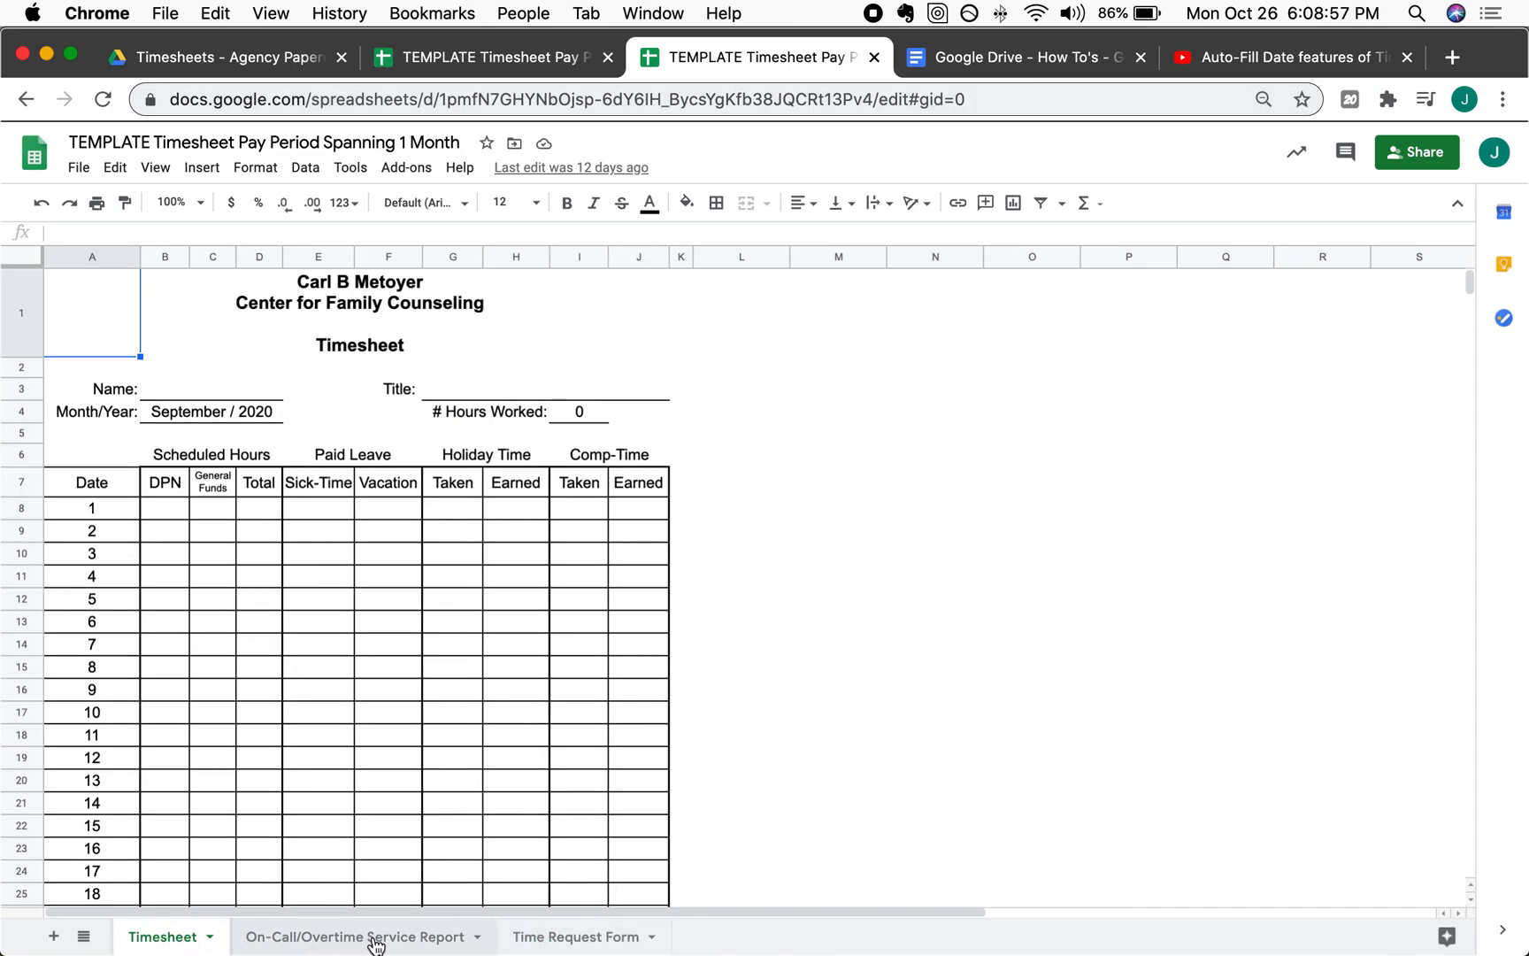
{"action": "left_click", "coordinate": [460, 60]}
{"action": "left_click", "coordinate": [739, 936]}
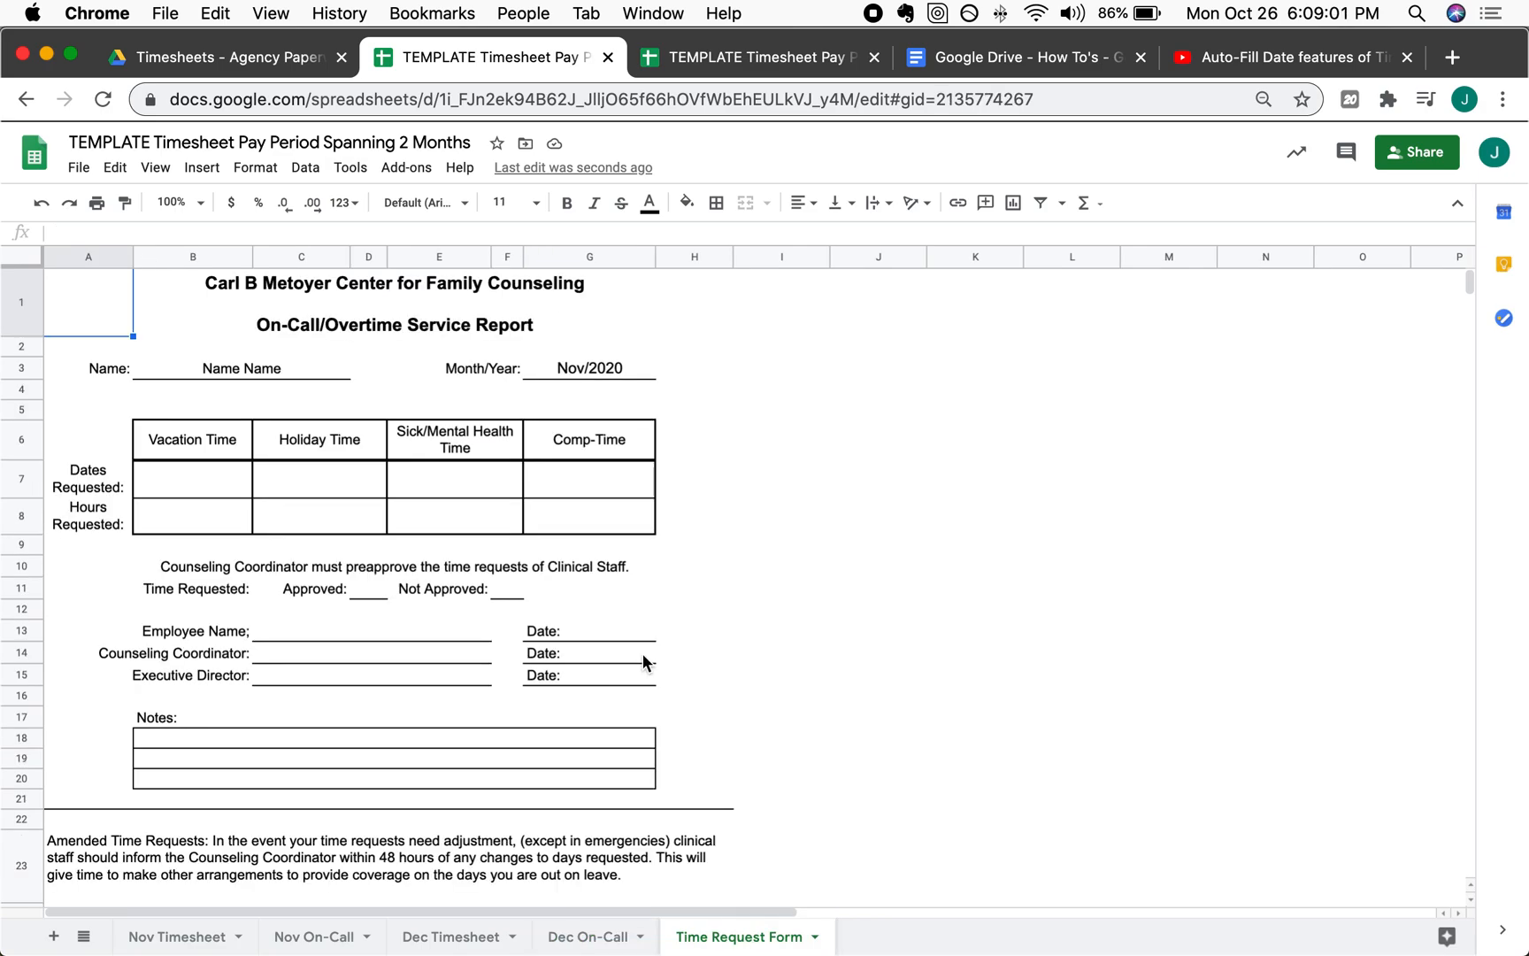
{"action": "scroll", "coordinate": [643, 654], "scroll_direction": "down", "scroll_amount": 5}
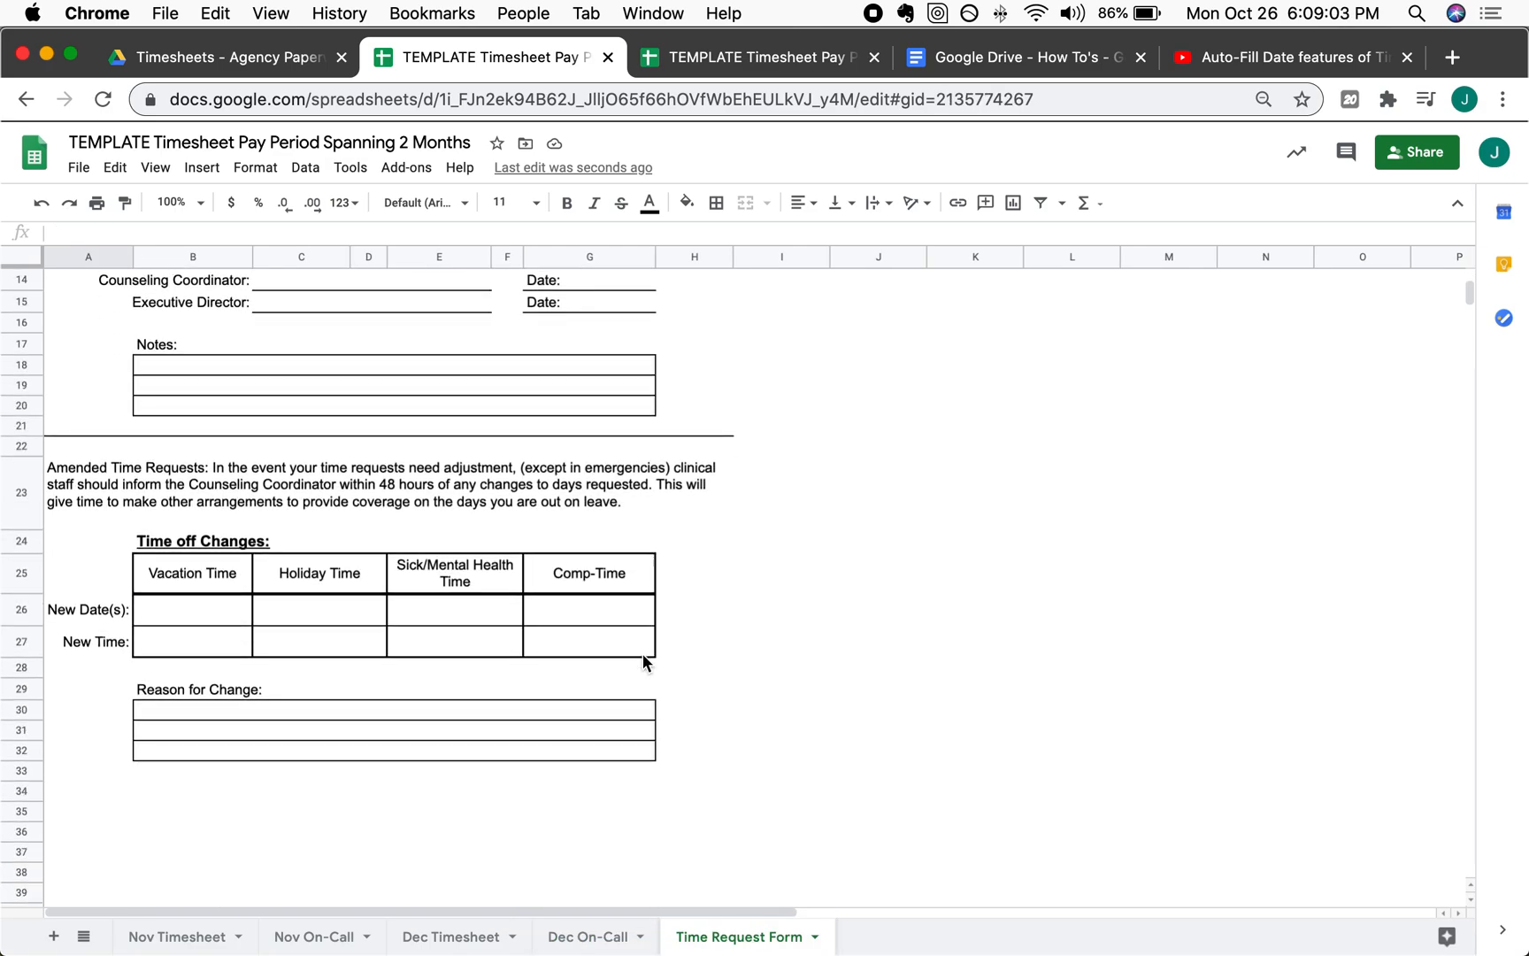
{"action": "scroll", "coordinate": [642, 653], "scroll_direction": "up", "scroll_amount": 5}
- Return to the Nov Timesheet and inspect the formula behind the number of hours worked
{"action": "left_click", "coordinate": [139, 936]}
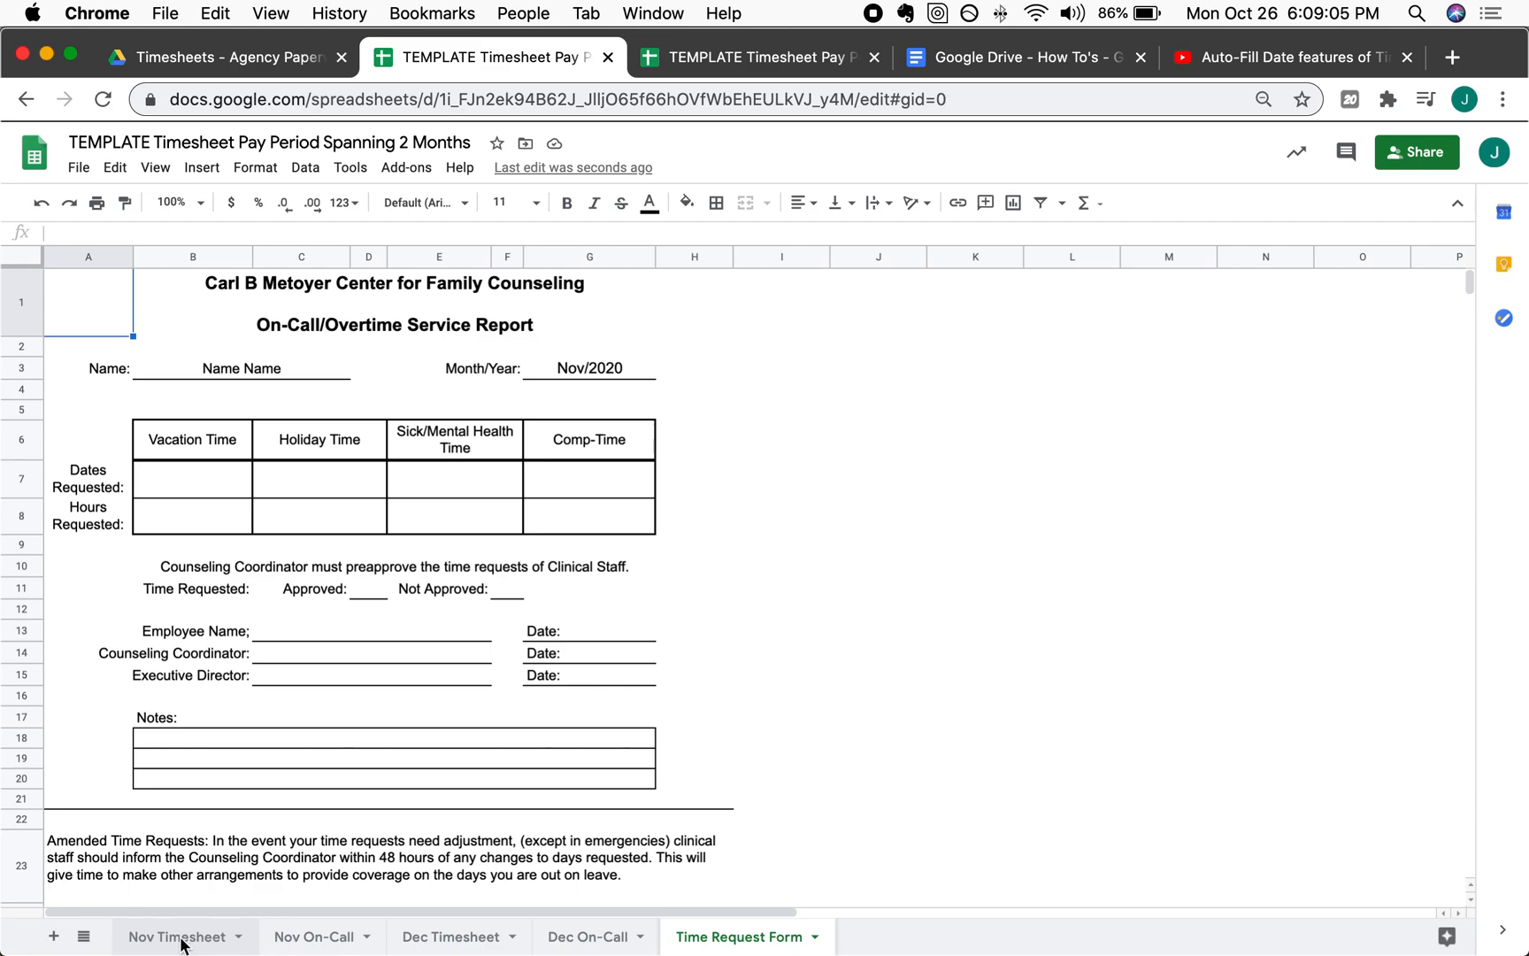
{"action": "scroll", "coordinate": [470, 674], "scroll_direction": "up", "scroll_amount": 6}
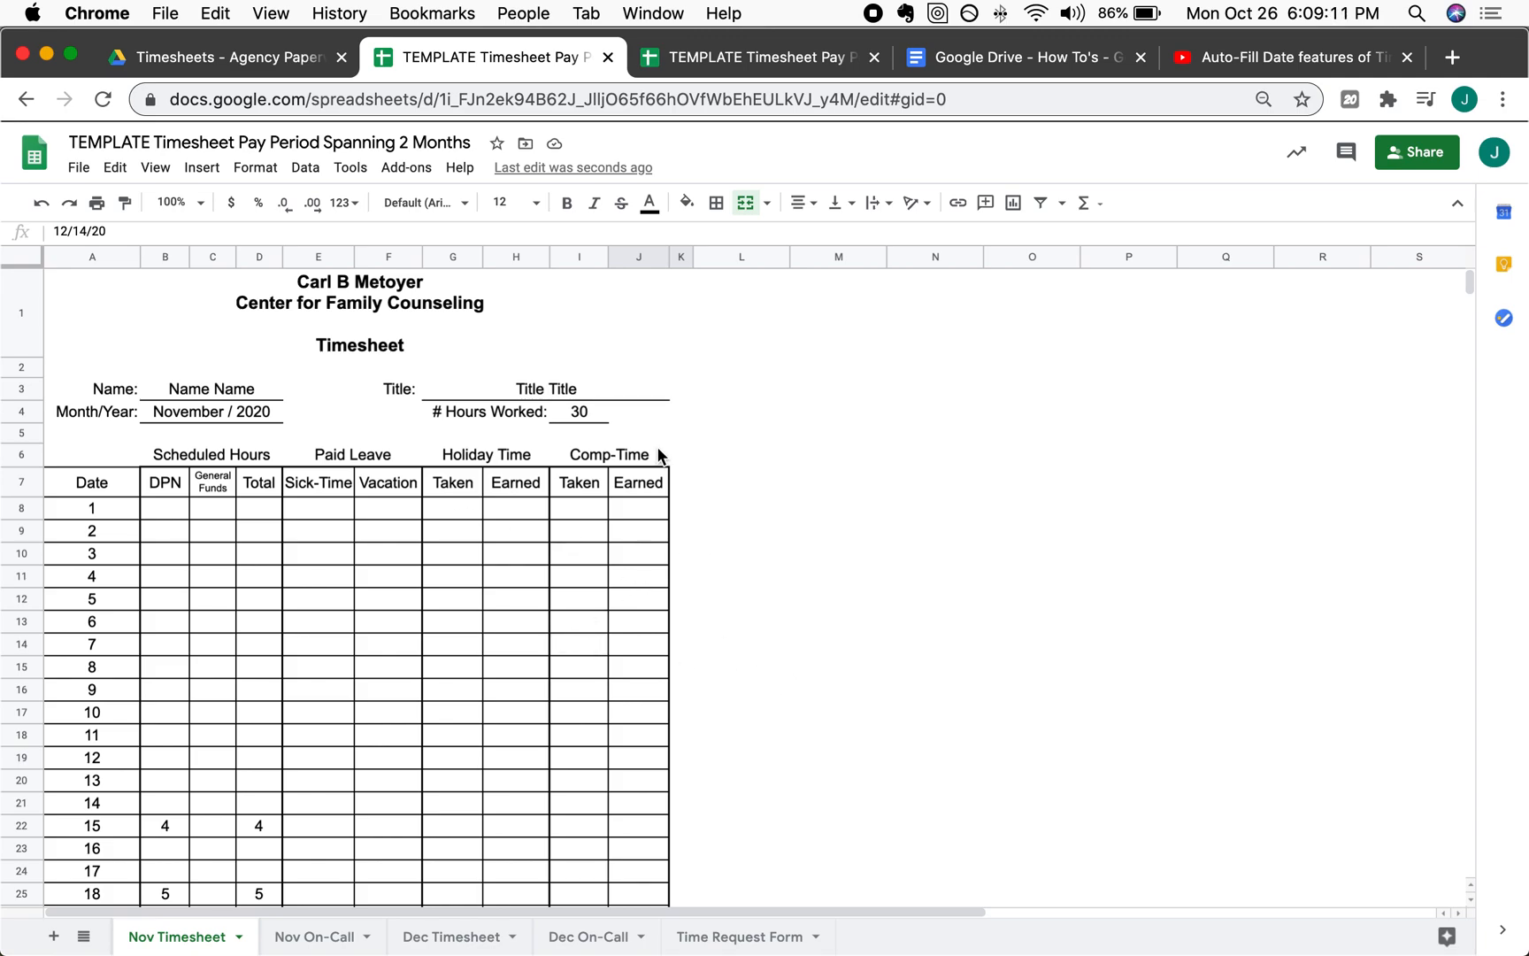
{"action": "left_click", "coordinate": [587, 412]}
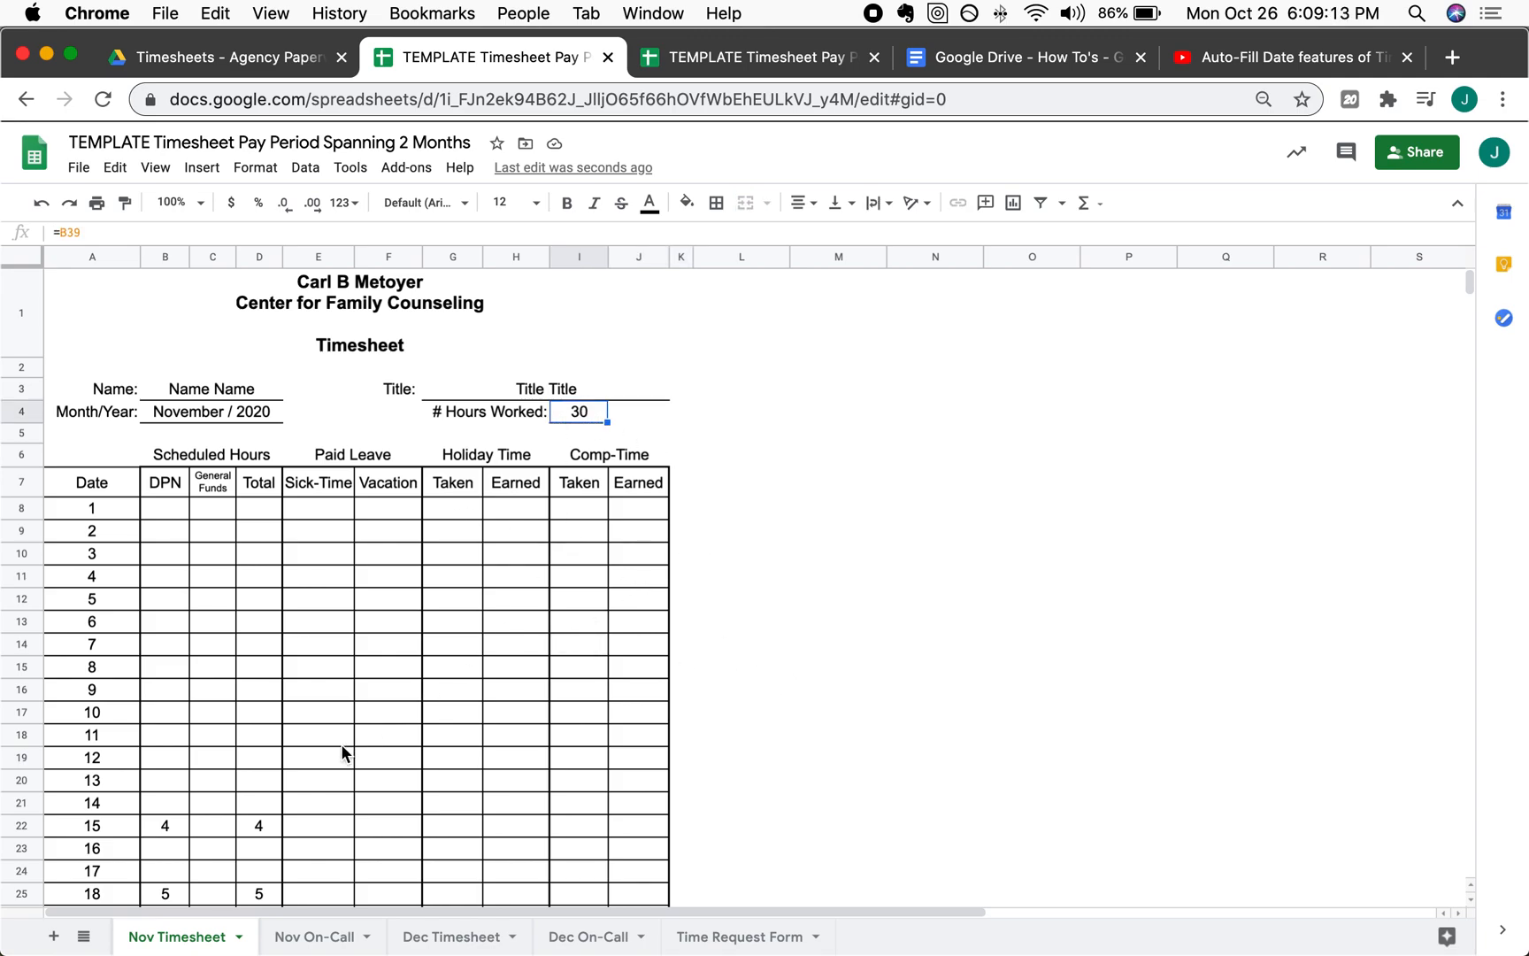
- Clear the DPN hours for days 12 through 28 on the Nov Timesheet
{"action": "scroll", "coordinate": [340, 752], "scroll_direction": "down", "scroll_amount": 5}
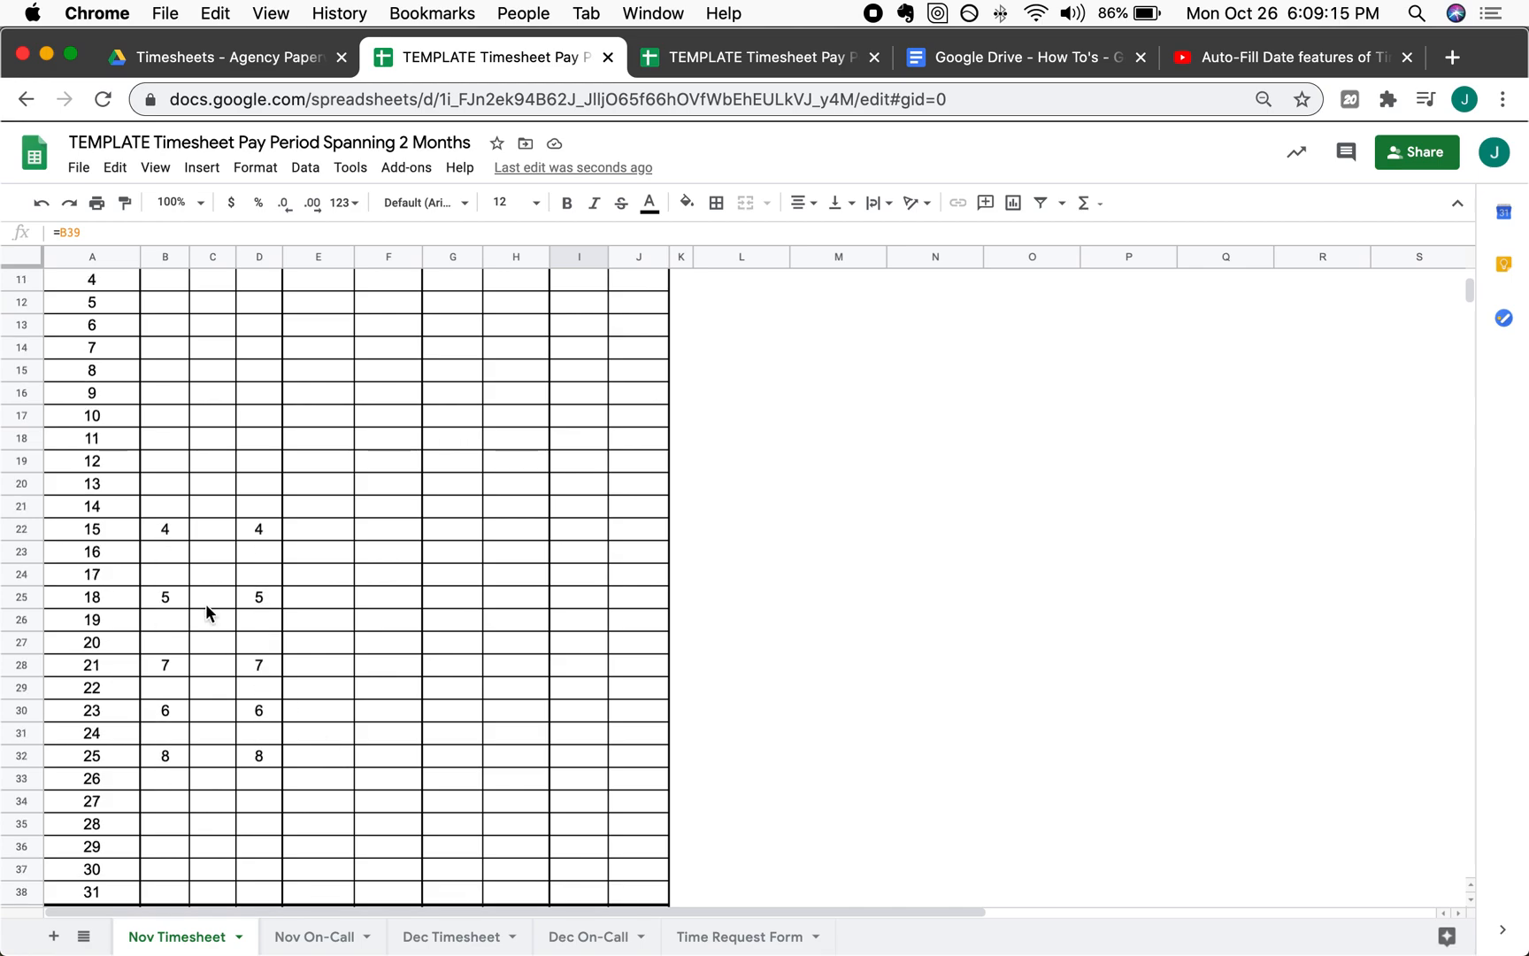
{"action": "left_click", "coordinate": [210, 598]}
{"action": "left_click_drag", "start_coordinate": [177, 472], "coordinate": [160, 823]}
{"action": "key", "text": "Delete"}
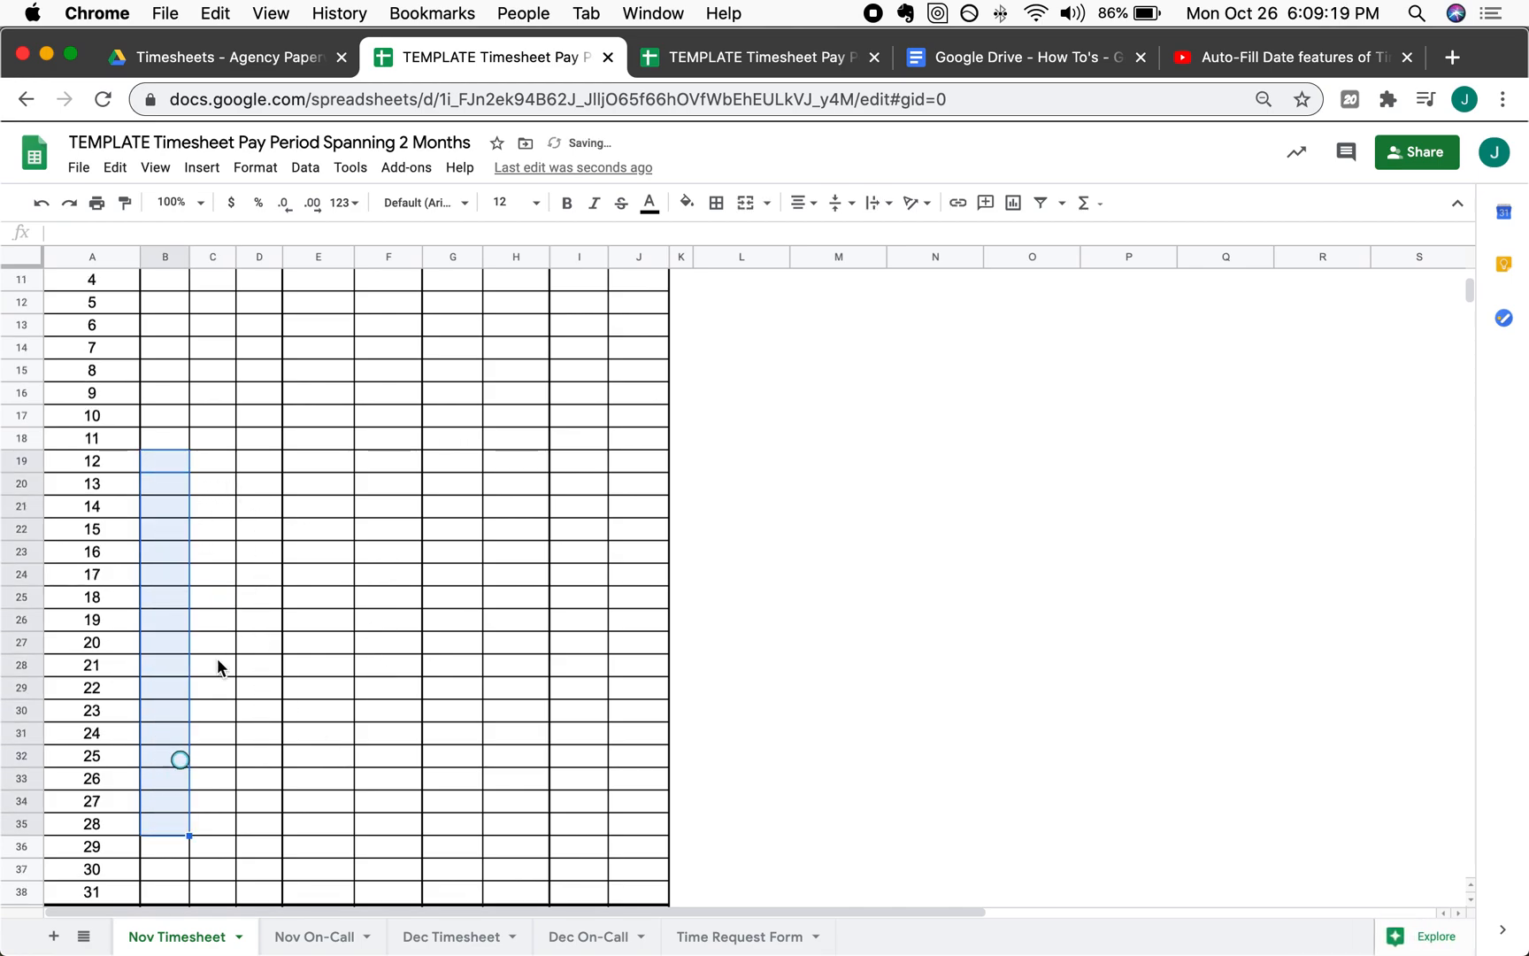
- Inspect the Total column formulas for days 14 through 22 on the Nov Timesheet
{"action": "left_click", "coordinate": [258, 526]}
{"action": "left_click_drag", "start_coordinate": [255, 505], "coordinate": [259, 688]}
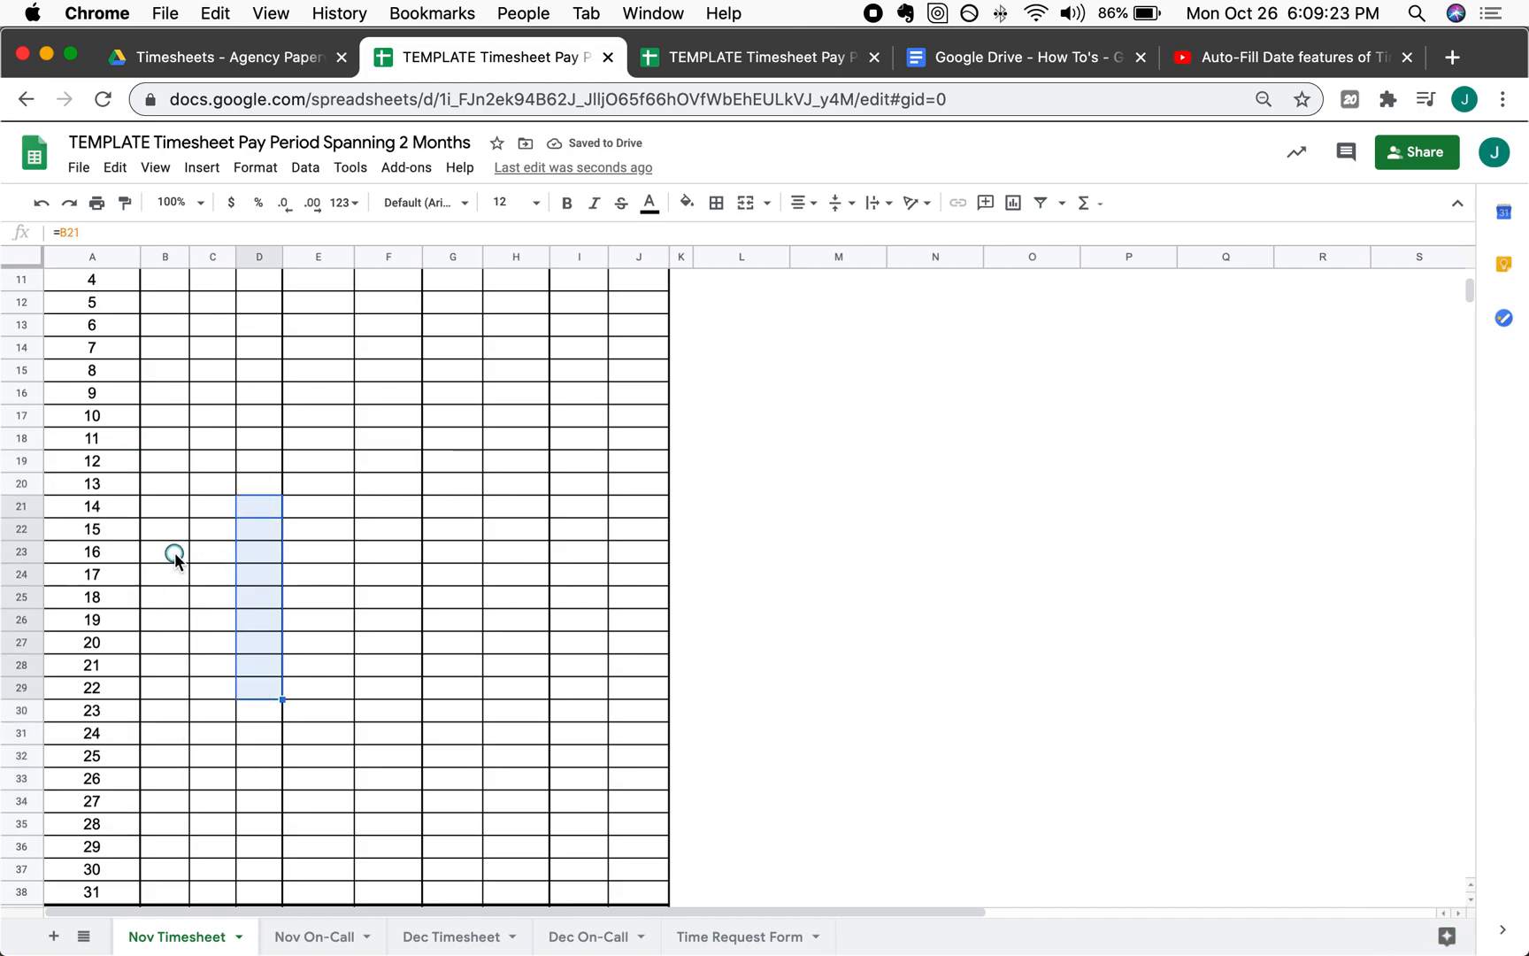
{"action": "left_click", "coordinate": [225, 509]}
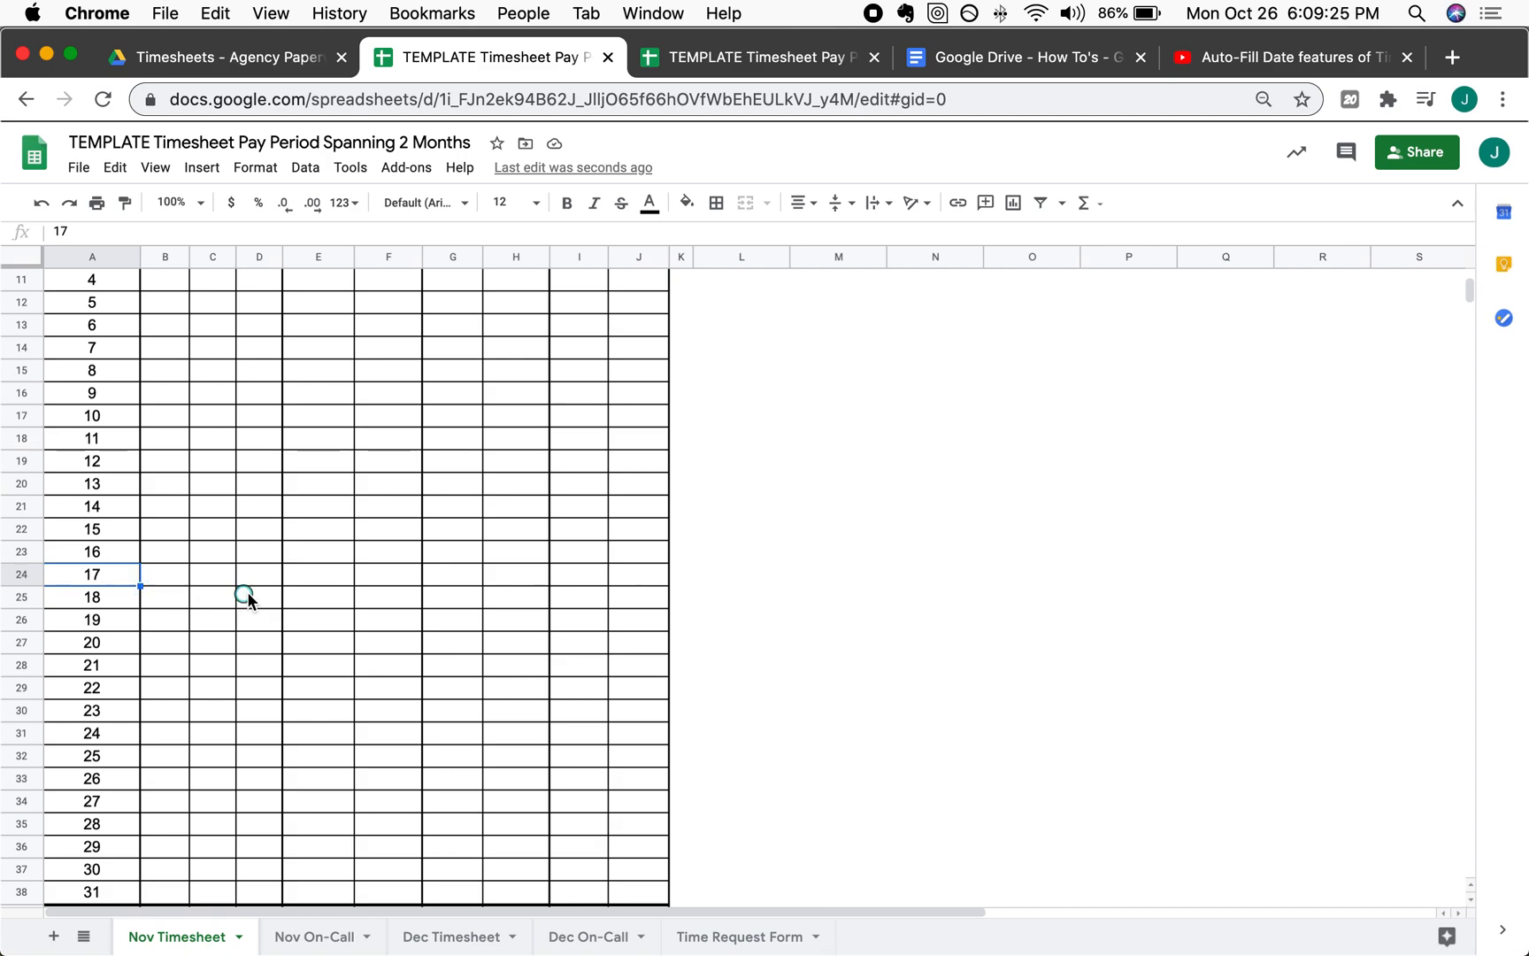
- Enter DPN hours of 3 for day 14 and 4 for day 17 on the Nov Timesheet
{"action": "left_click", "coordinate": [166, 594]}
{"action": "left_click", "coordinate": [184, 502]}
{"action": "type", "text": "3"}
{"action": "key", "text": "Return"}
{"action": "left_click", "coordinate": [169, 577]}
{"action": "type", "text": "4"}
{"action": "key", "text": "Return"}
{"action": "left_click", "coordinate": [182, 687]}
- Delete the Total column formulas around days 14 to 19, and enter DPN hours of 3 for day 14 and 3 for day 19
{"action": "left_click_drag", "start_coordinate": [263, 447], "coordinate": [266, 645]}
{"action": "key", "text": "Delete"}
{"action": "left_click", "coordinate": [162, 513]}
{"action": "type", "text": "3"}
{"action": "key", "text": "Return"}
{"action": "left_click", "coordinate": [178, 621]}
{"action": "type", "text": "3"}
{"action": "key", "text": "Return"}
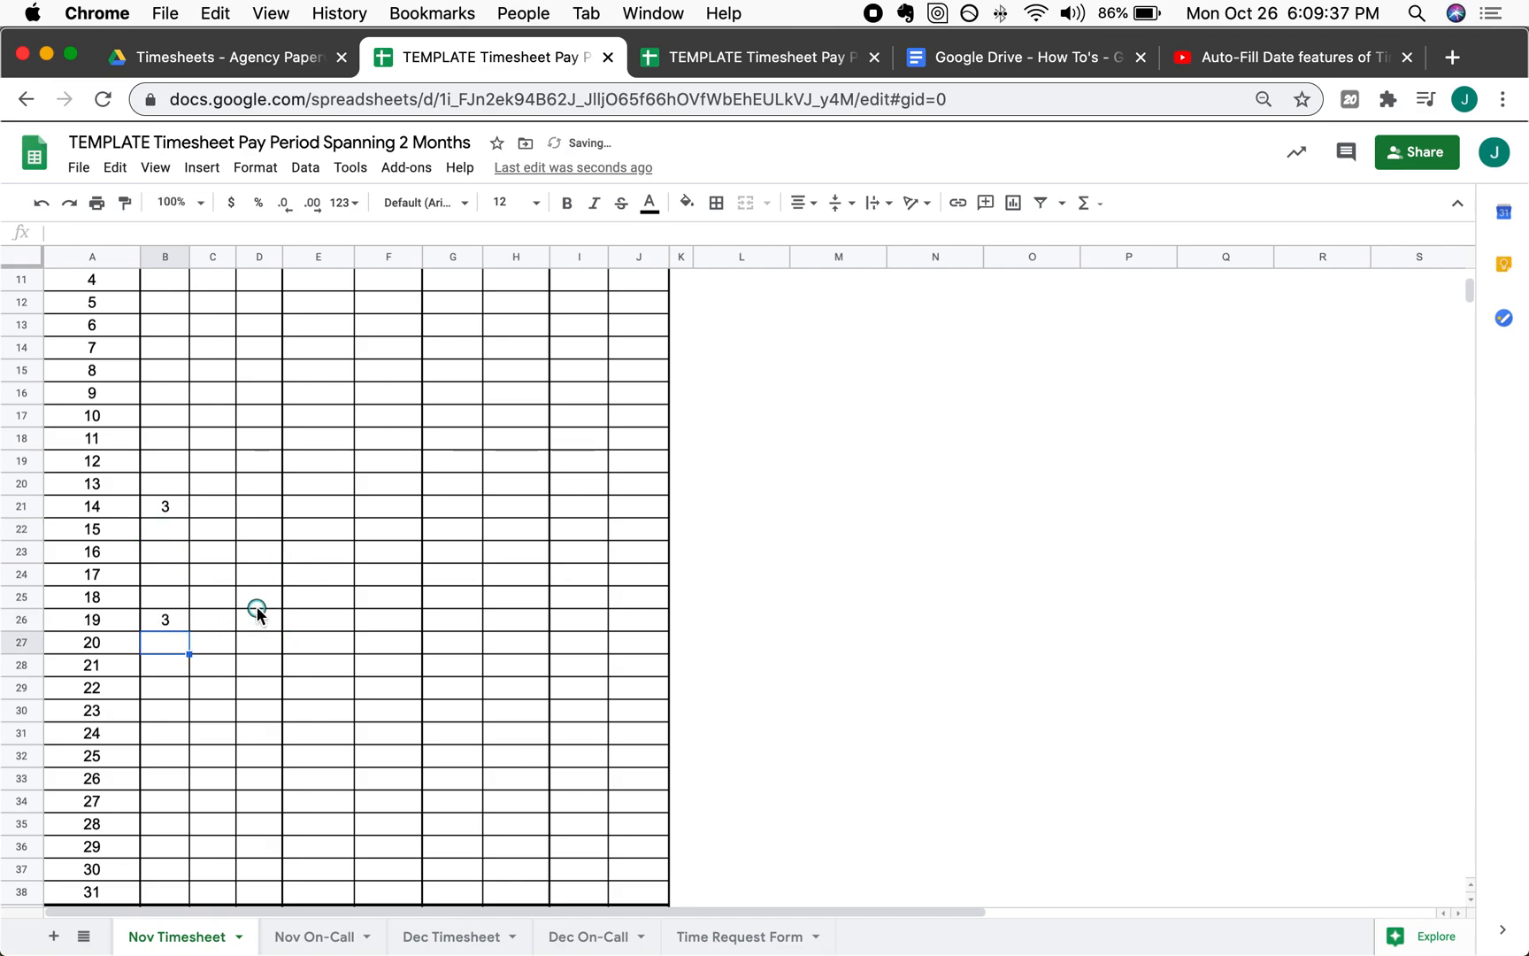
- Undo the last DPN hour entries and the deletion of the Total column formulas
{"action": "key", "text": "super+z"}
{"action": "key", "text": "super+z"}
{"action": "key", "text": "super+z"}
{"action": "key", "text": "super+z"}
- Select the DPN cells for days 12 through 18 on the Nov Timesheet
{"action": "left_click_drag", "start_coordinate": [135, 445], "coordinate": [176, 638]}
{"action": "left_click", "coordinate": [175, 638]}
{"action": "left_click_drag", "start_coordinate": [181, 557], "coordinate": [175, 601]}
{"action": "left_click", "coordinate": [170, 457]}
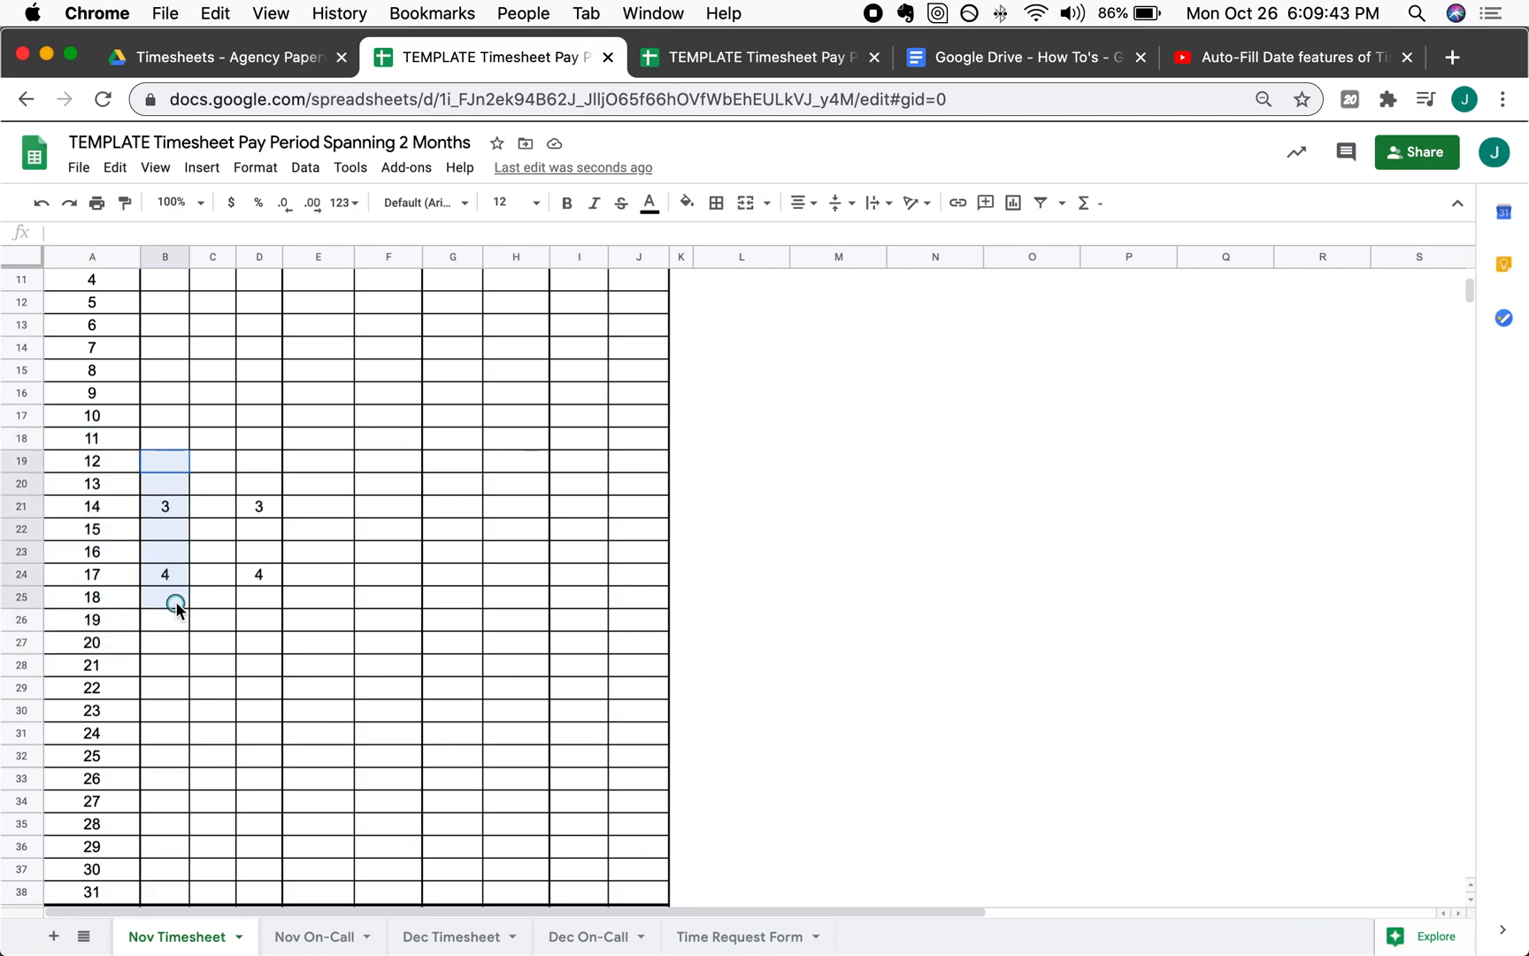
{"action": "scroll", "coordinate": [181, 531], "scroll_direction": "up", "scroll_amount": 4}
{"action": "scroll", "coordinate": [183, 635], "scroll_direction": "down", "scroll_amount": 2}
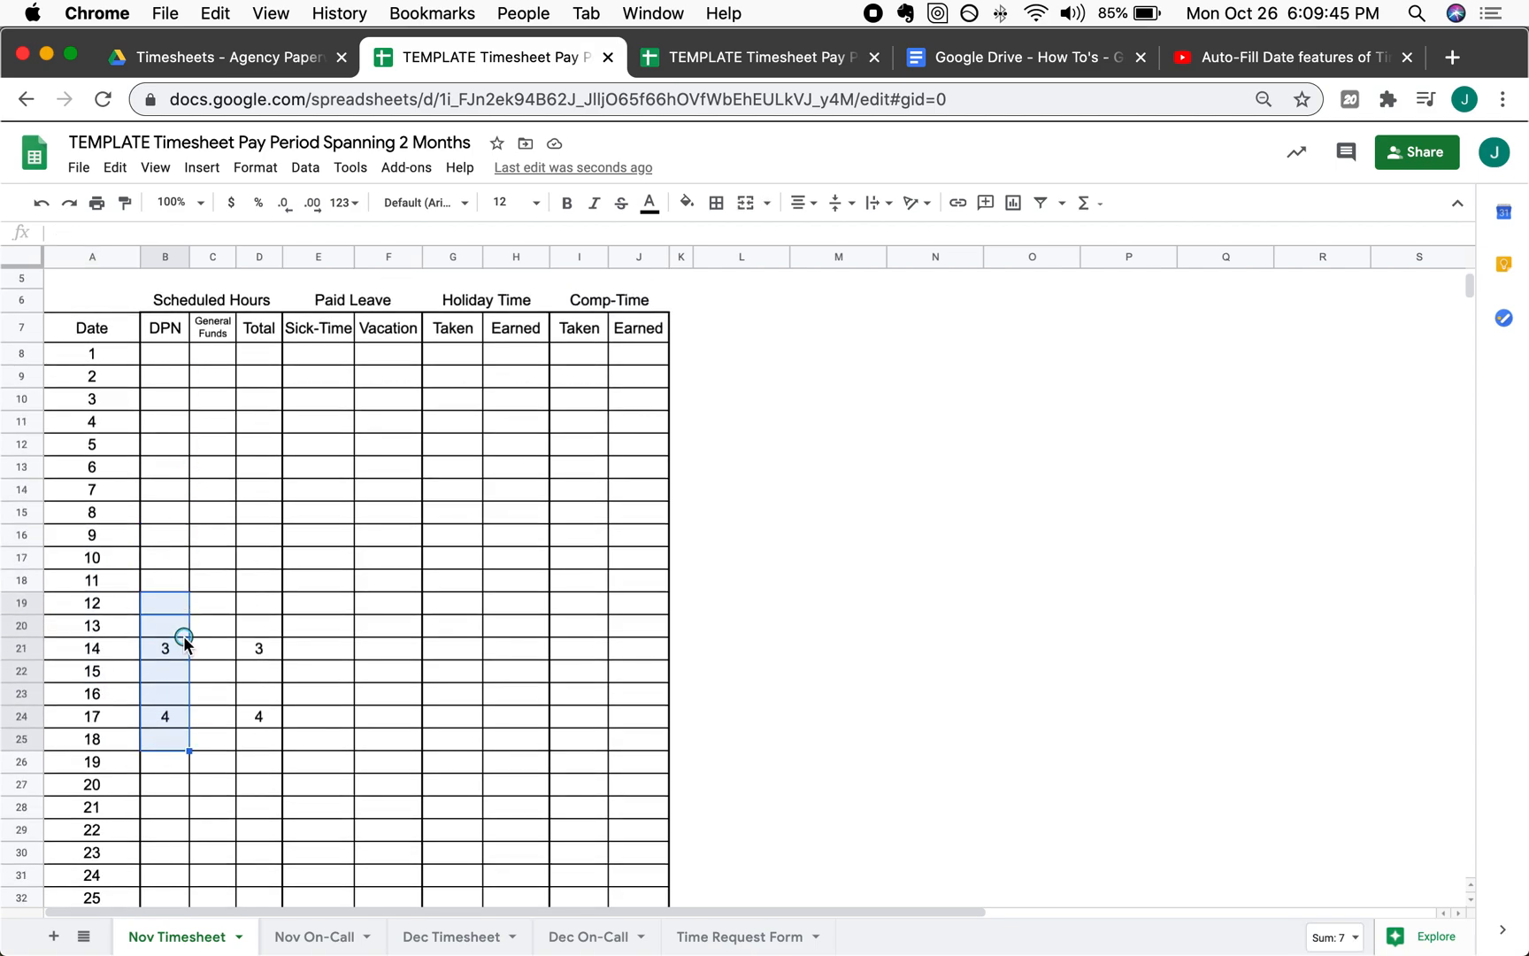